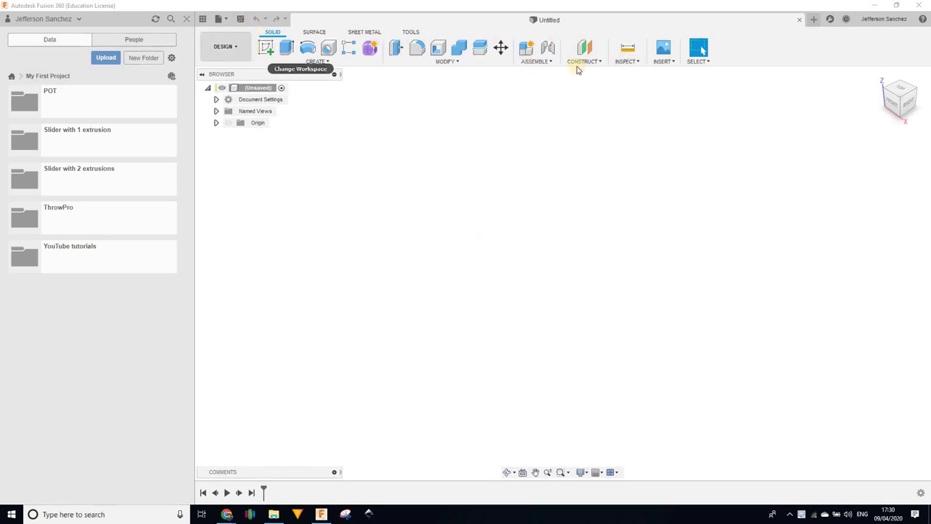
# Preview the Sheet Metal and Utilities tool sets, return to Solid, and check the tutorial 1 folder
pyautogui.click(363, 32)
pyautogui.click(411, 32)
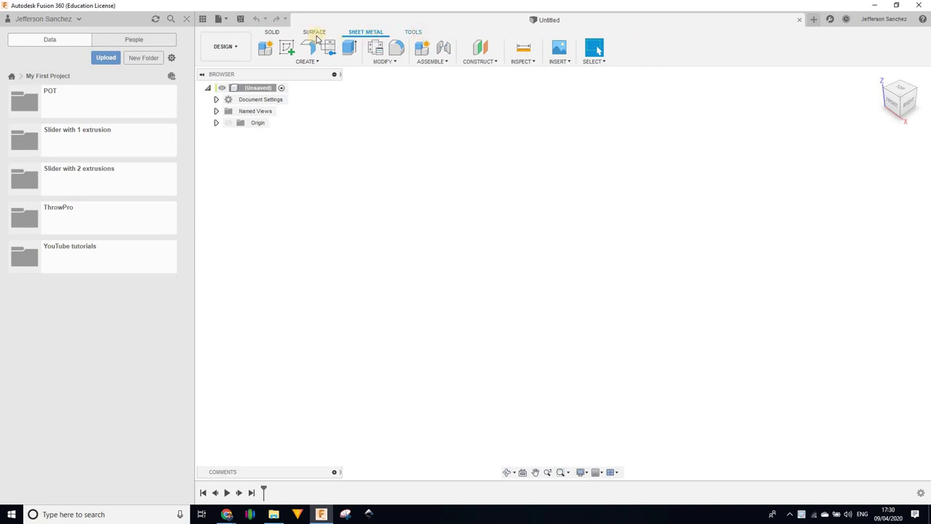
pyautogui.click(271, 33)
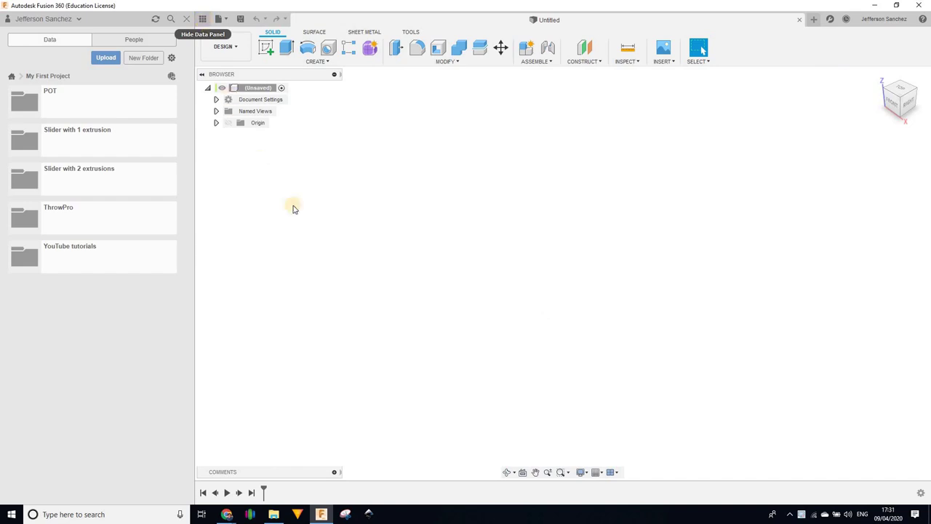
pyautogui.click(275, 518)
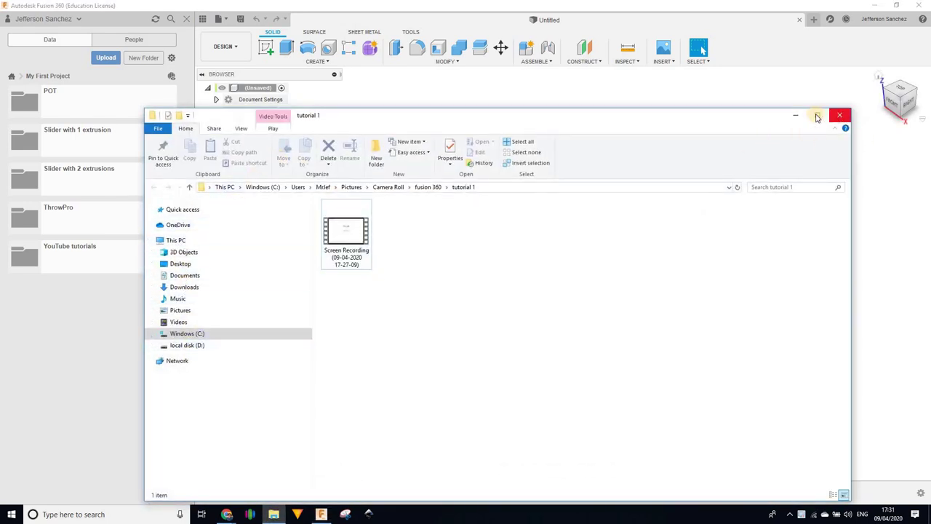
pyautogui.click(839, 115)
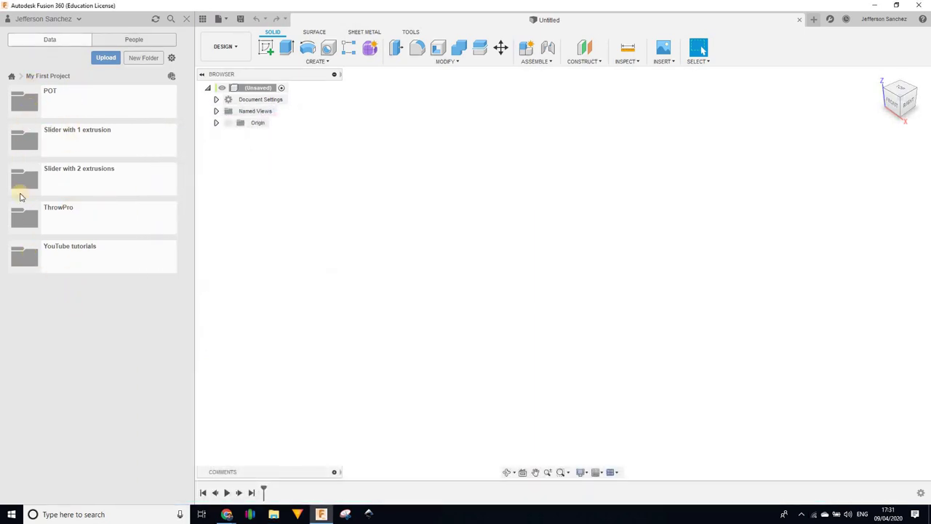
# Make a Tutorial 2 folder inside YouTube tutorials and open it
pyautogui.click(65, 260)
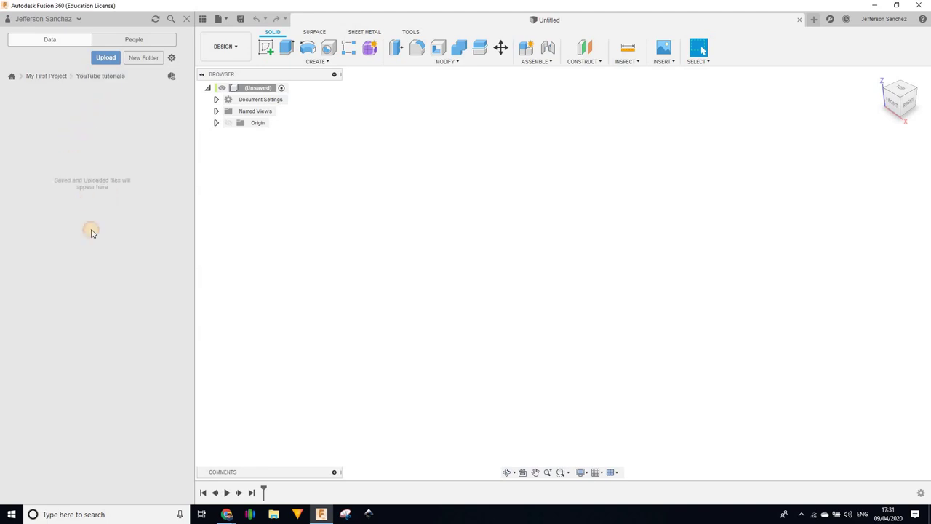
pyautogui.click(138, 60)
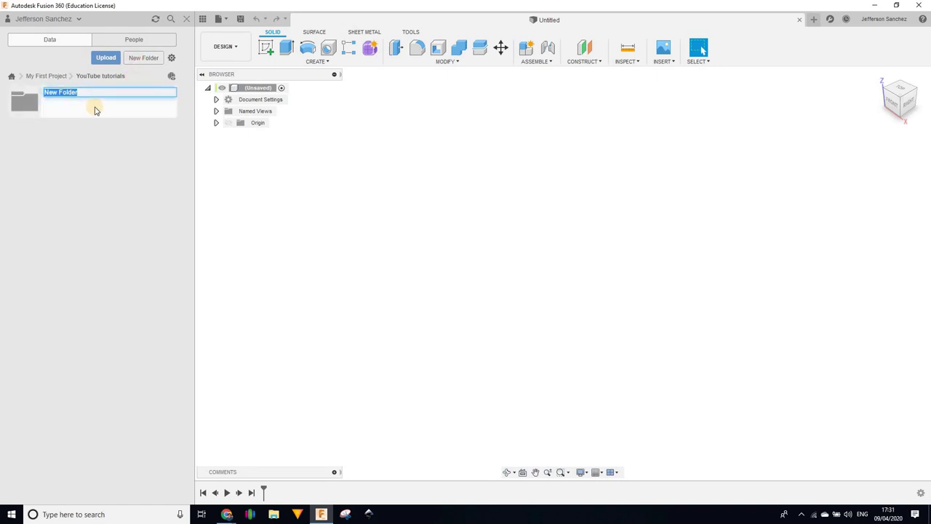
pyautogui.write('Tutorial')
pyautogui.write(' 2')
pyautogui.press('Return')
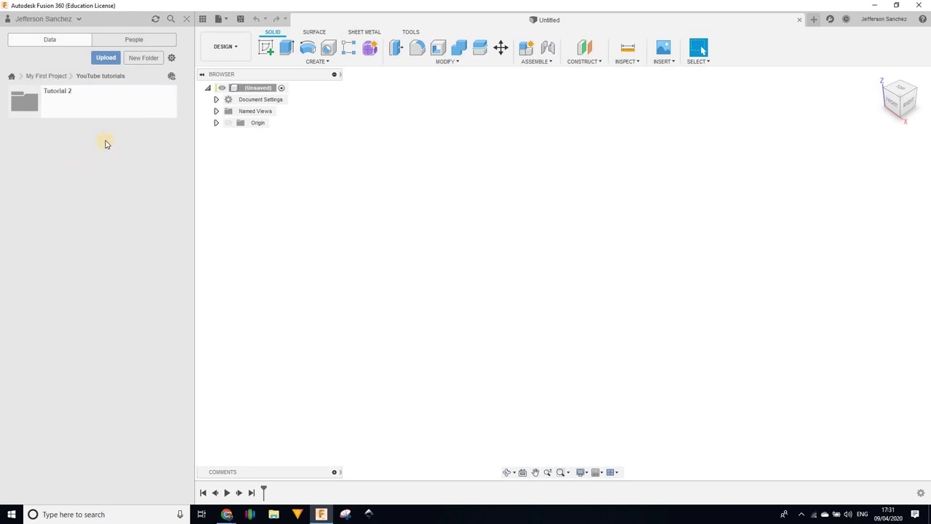
pyautogui.doubleClick(72, 101)
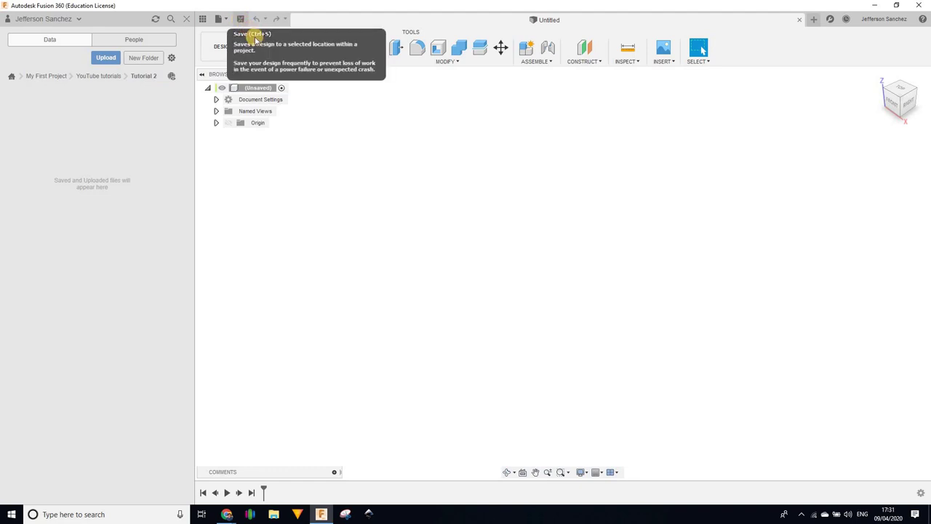
# Save the design under the name Parte 1 into the Tutorial 2 folder
pyautogui.click(241, 20)
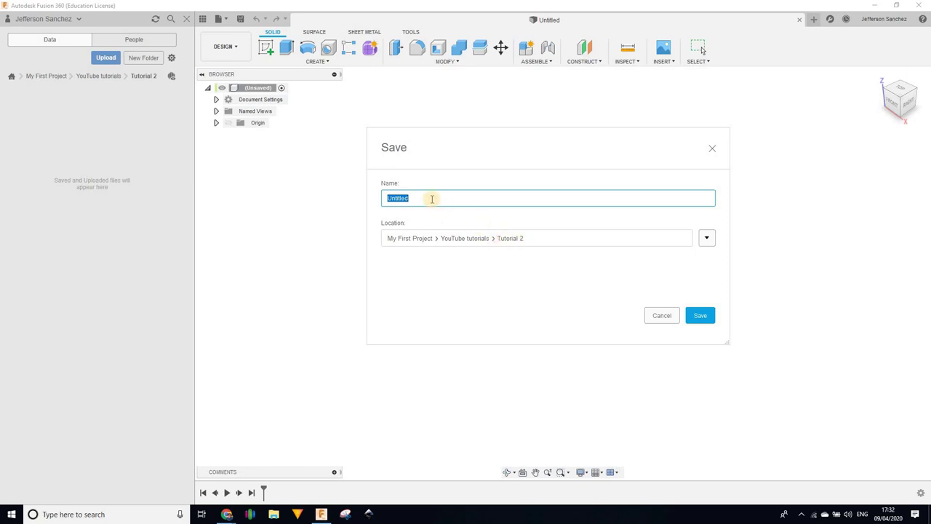
pyautogui.click(432, 199)
pyautogui.write('Parte 1')
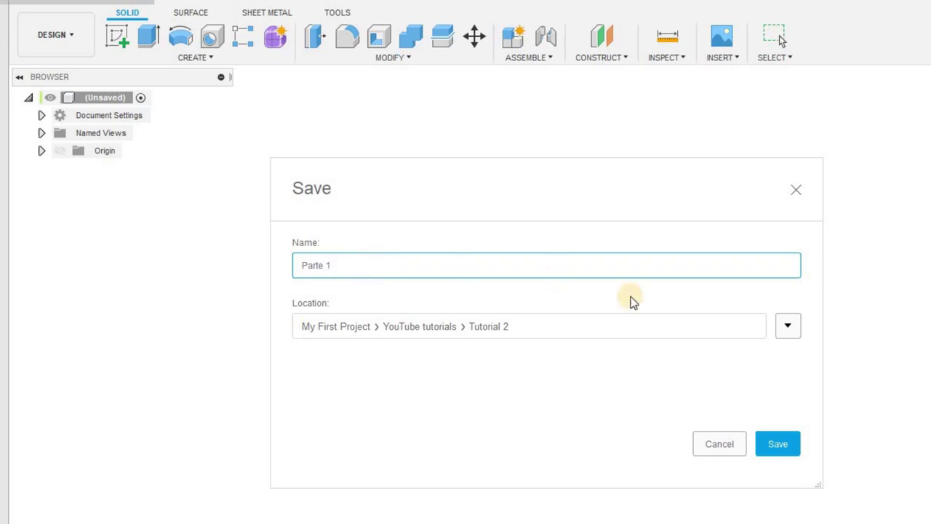
pyautogui.click(777, 445)
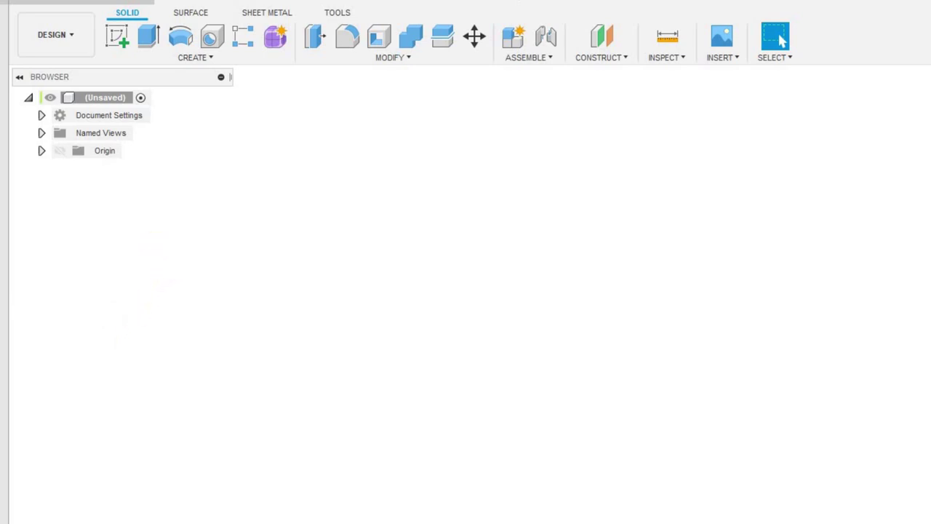
# Toggle the Data Panel off and on, finishing with it hidden so the workspace fills the window
pyautogui.doubleClick(113, 103)
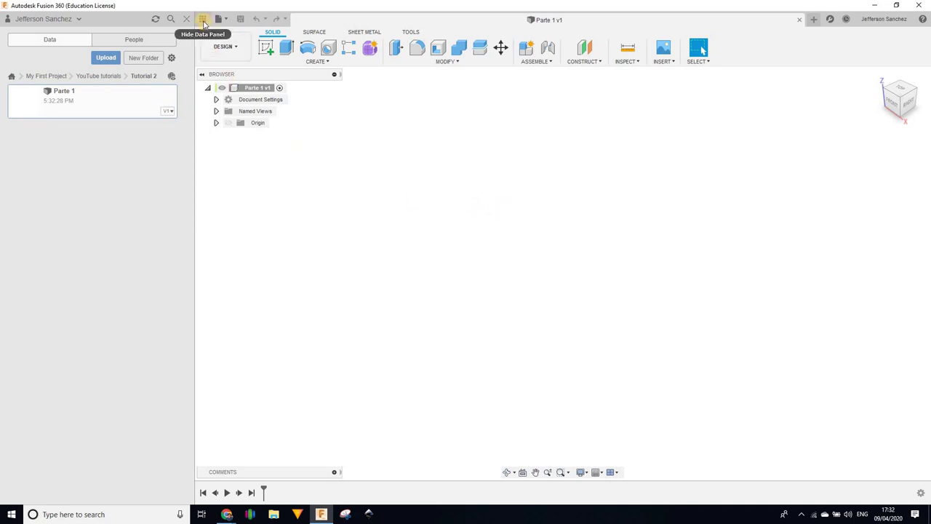
pyautogui.click(204, 22)
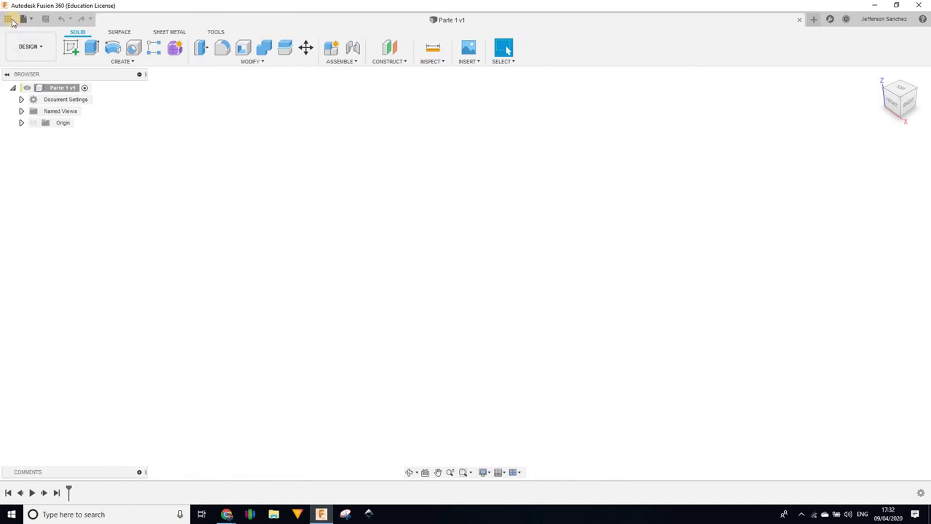
pyautogui.click(9, 20)
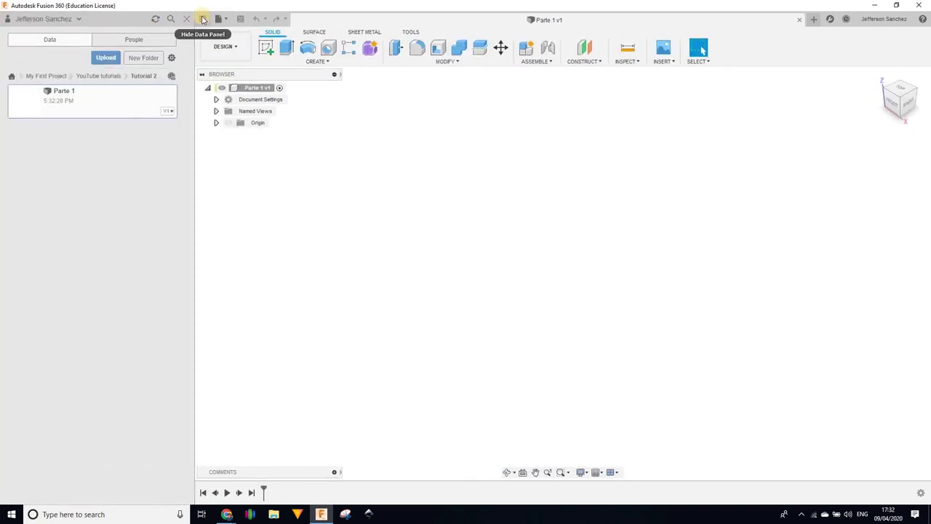
pyautogui.click(204, 19)
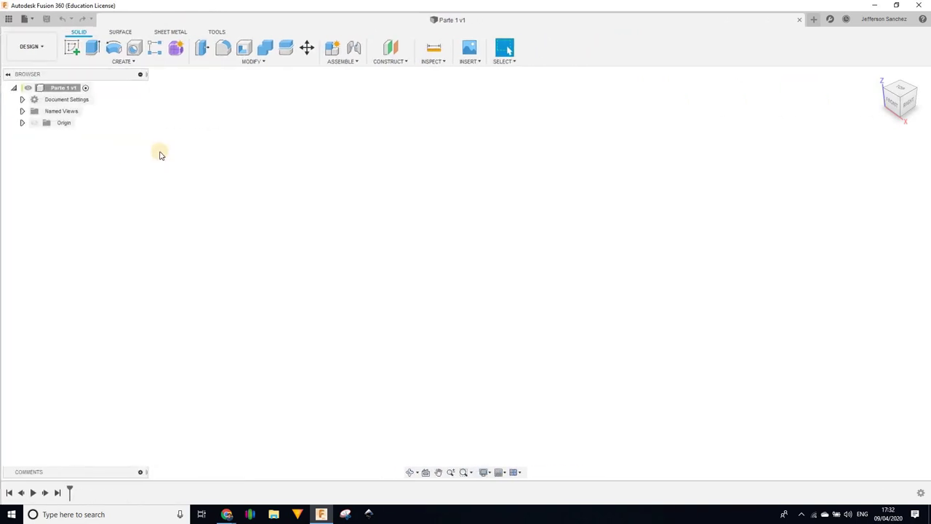
pyautogui.click(9, 20)
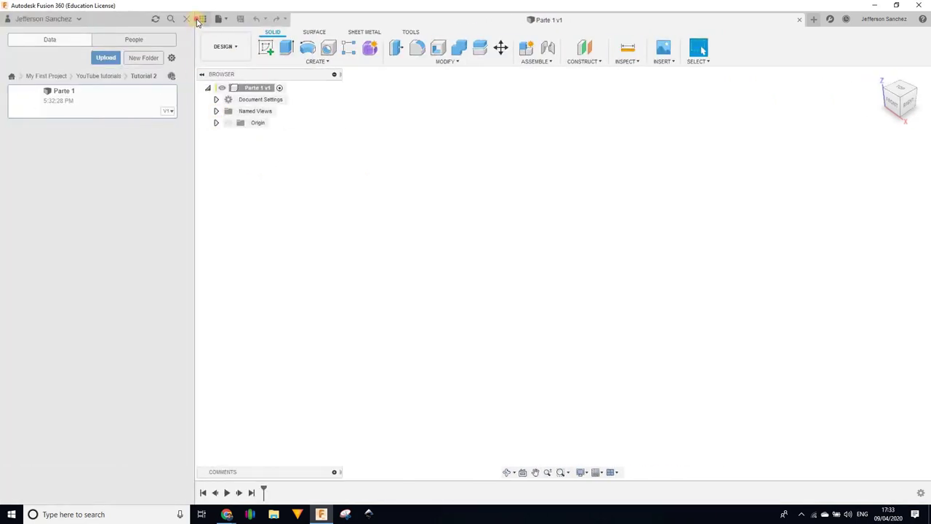
pyautogui.click(299, 209)
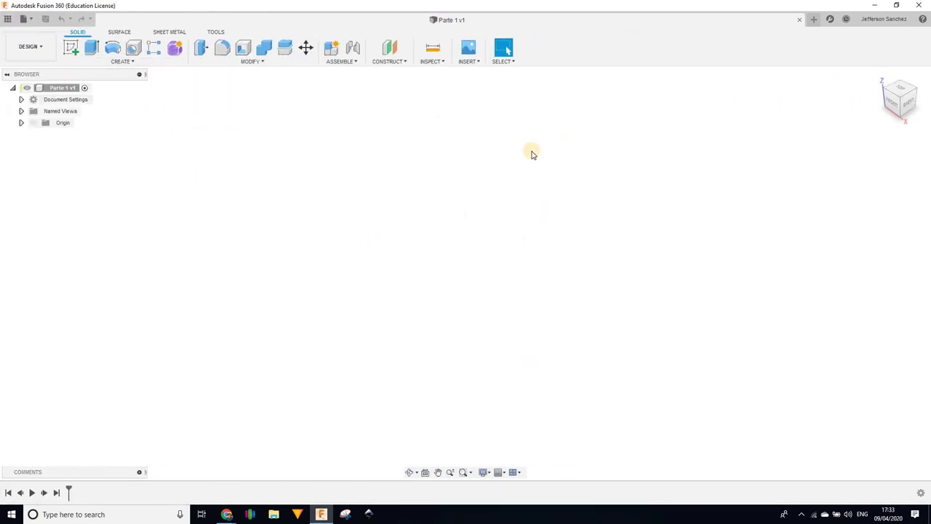
pyautogui.click(879, 22)
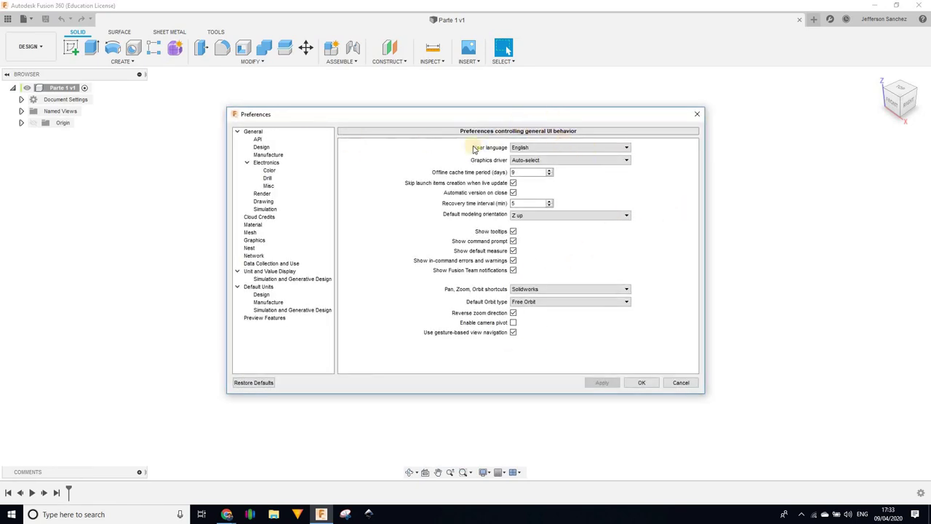
pyautogui.click(553, 149)
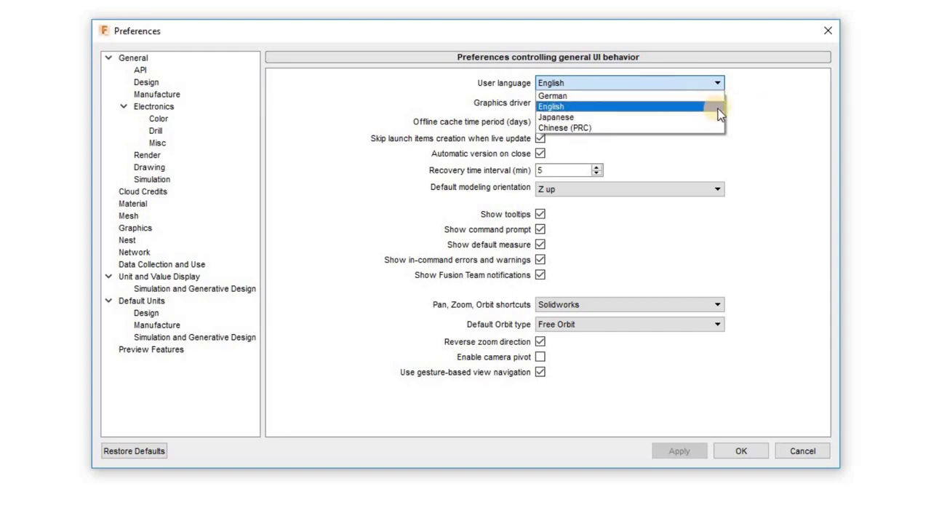
pyautogui.click(667, 108)
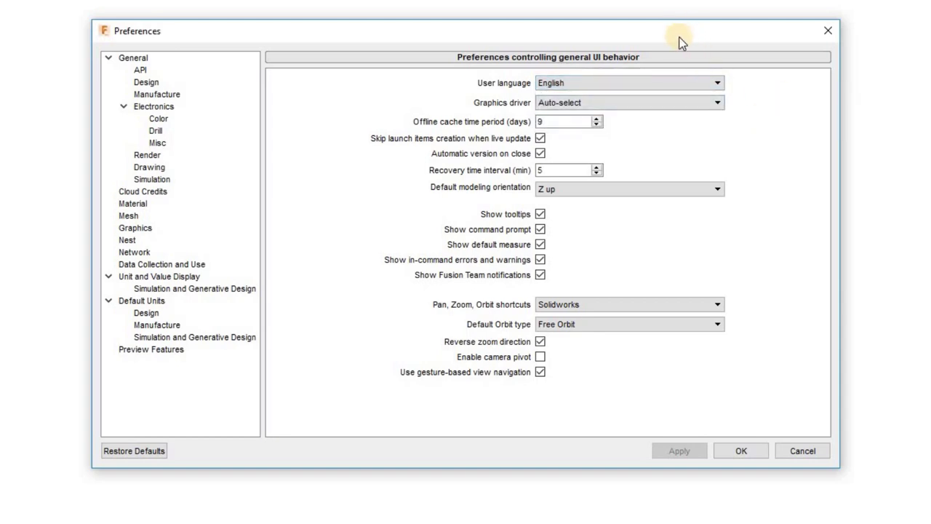
pyautogui.moveTo(681, 32); pyautogui.dragTo(686, 21)
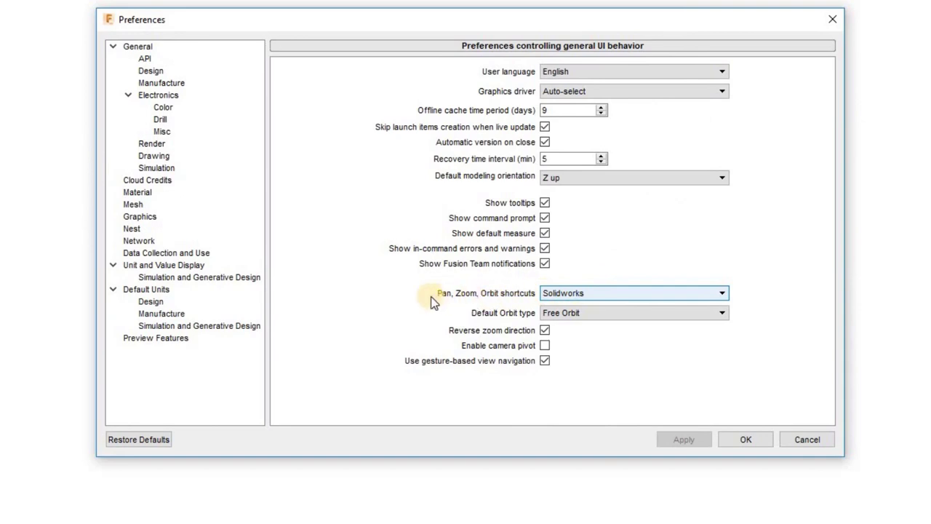
pyautogui.click(597, 294)
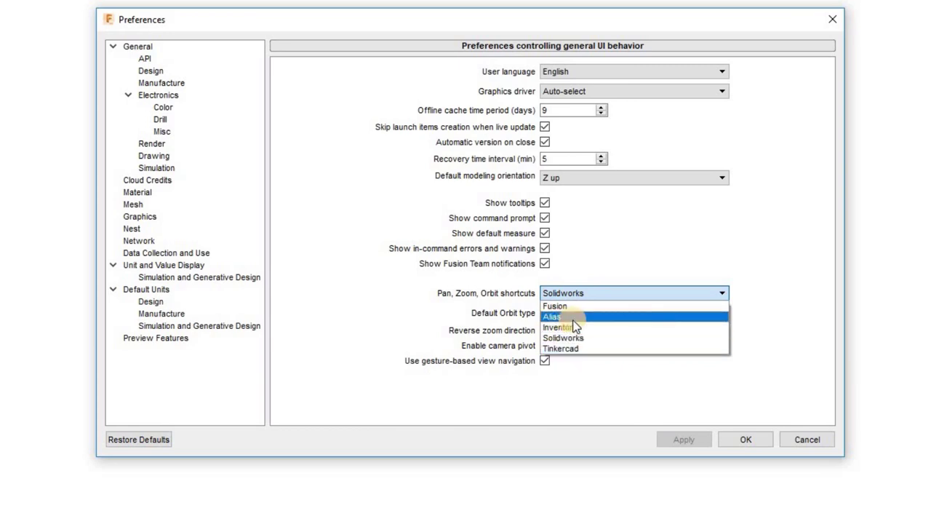
pyautogui.press('Up')
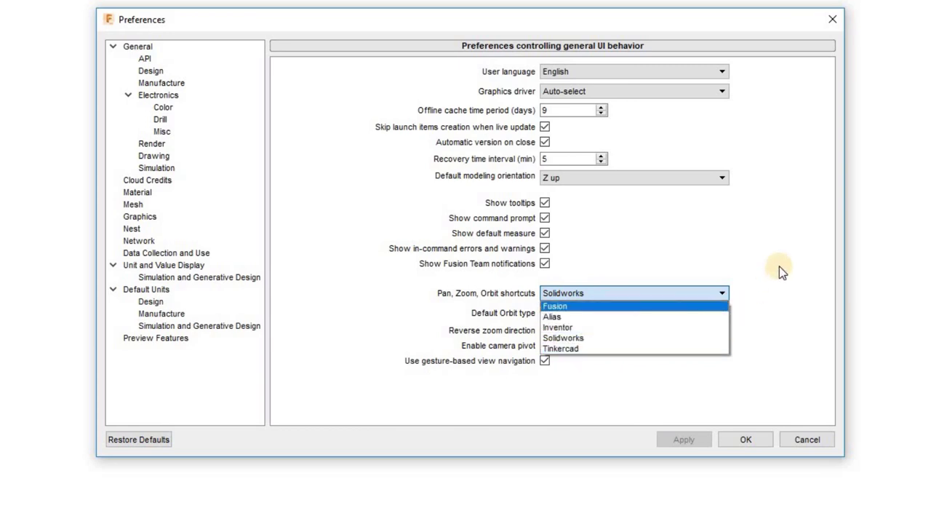
pyautogui.click(775, 267)
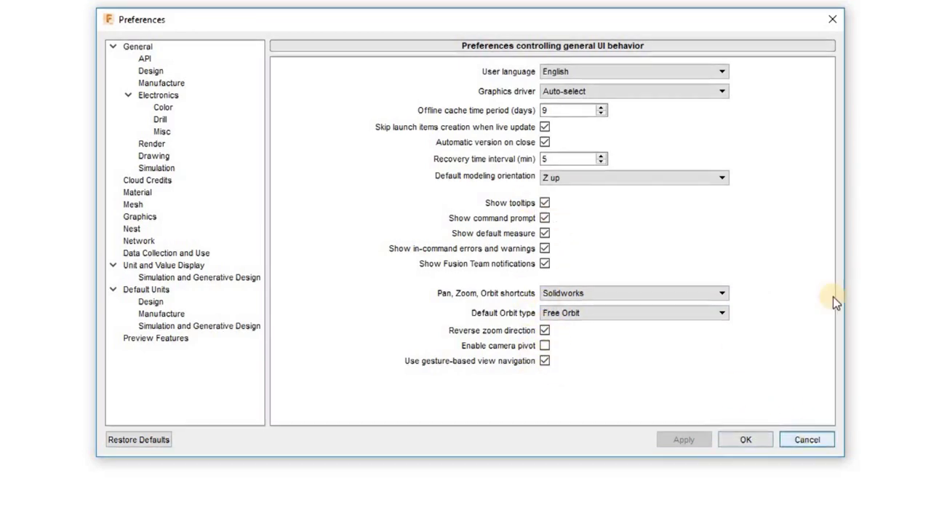
pyautogui.click(835, 21)
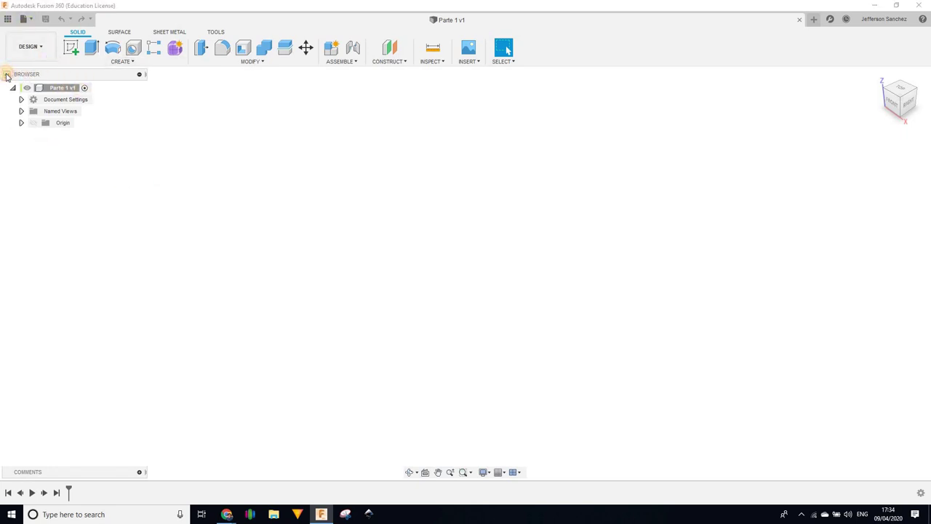
pyautogui.click(7, 74)
pyautogui.click(7, 76)
pyautogui.click(140, 76)
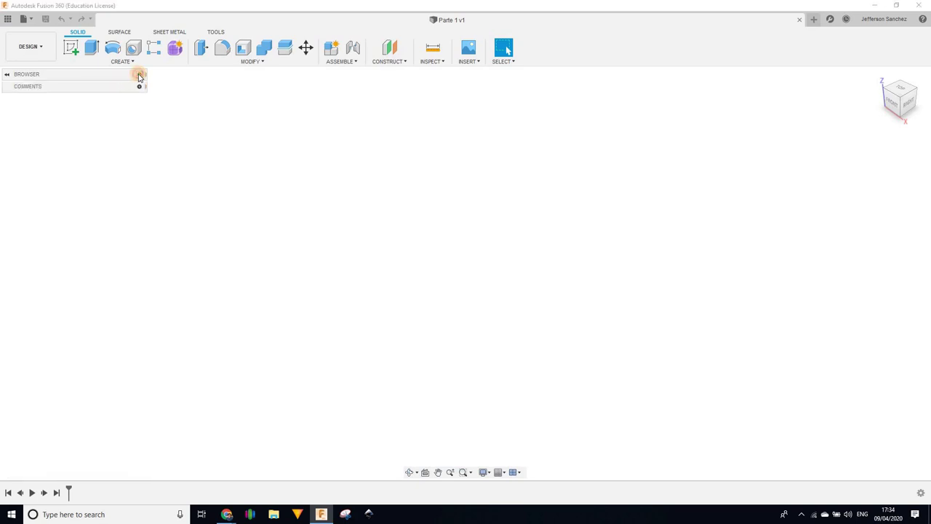
pyautogui.click(139, 74)
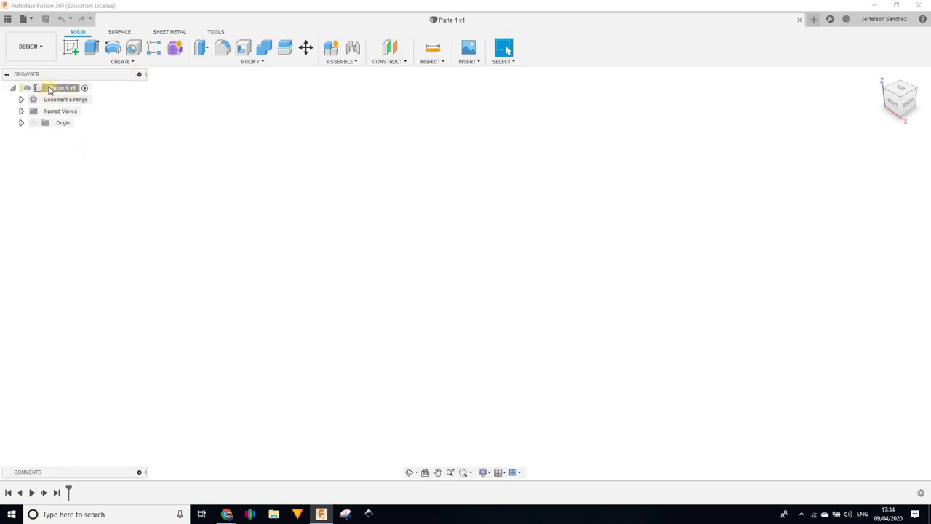
pyautogui.click(26, 88)
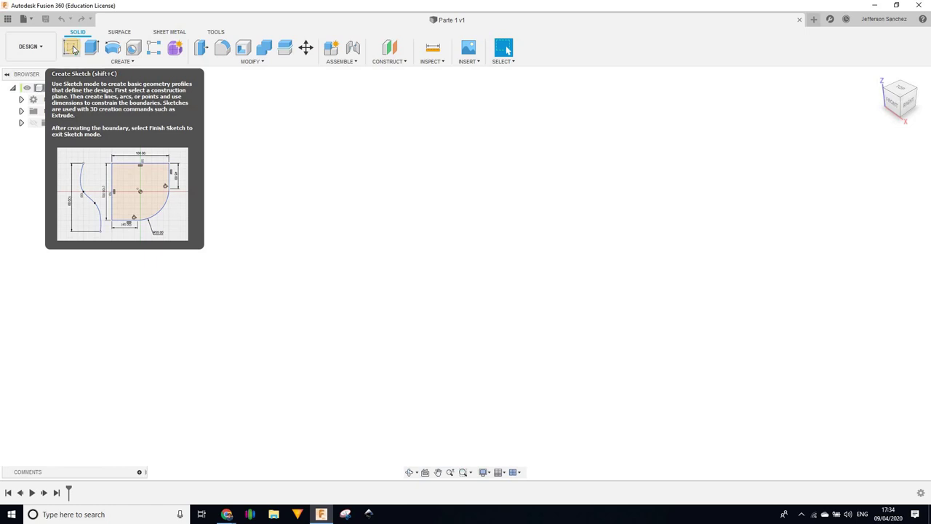
# Start a sketch on the horizontal XZ origin plane, with the view snapped to TOP
pyautogui.click(73, 49)
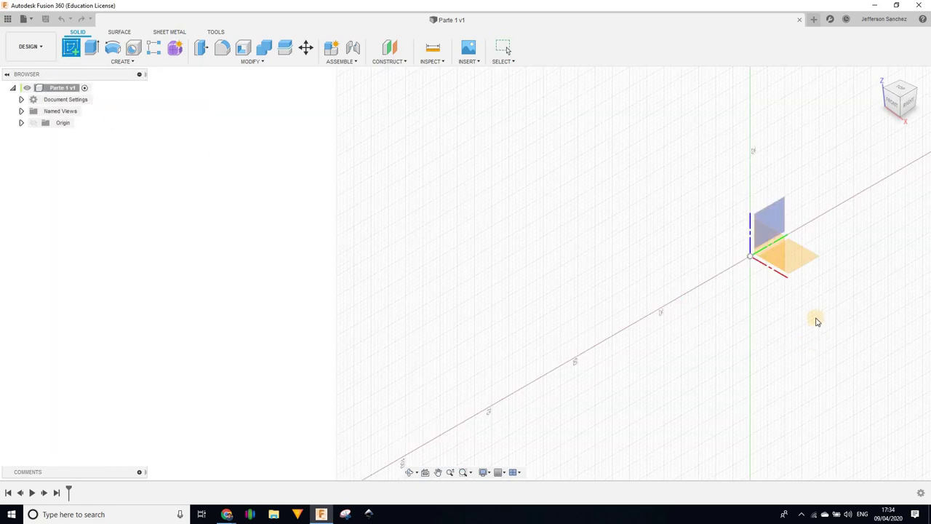
pyautogui.moveTo(831, 307); pyautogui.dragTo(520, 312, button='middle')
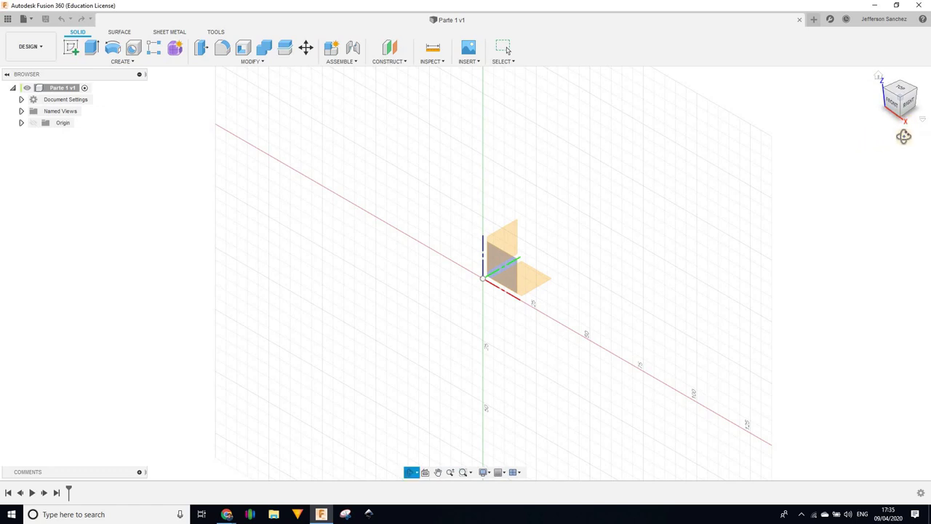
pyautogui.keyDown('shift'); pyautogui.moveTo(904, 138); pyautogui.dragTo(920, 127, button='middle'); pyautogui.keyUp('shift')
pyautogui.moveTo(822, 173)
pyautogui.keyDown('shift'); pyautogui.mouseDown(button='middle')
pyautogui.moveTo(805, 162)
pyautogui.moveTo(511, 317)
pyautogui.mouseUp(button='middle'); pyautogui.keyUp('shift')
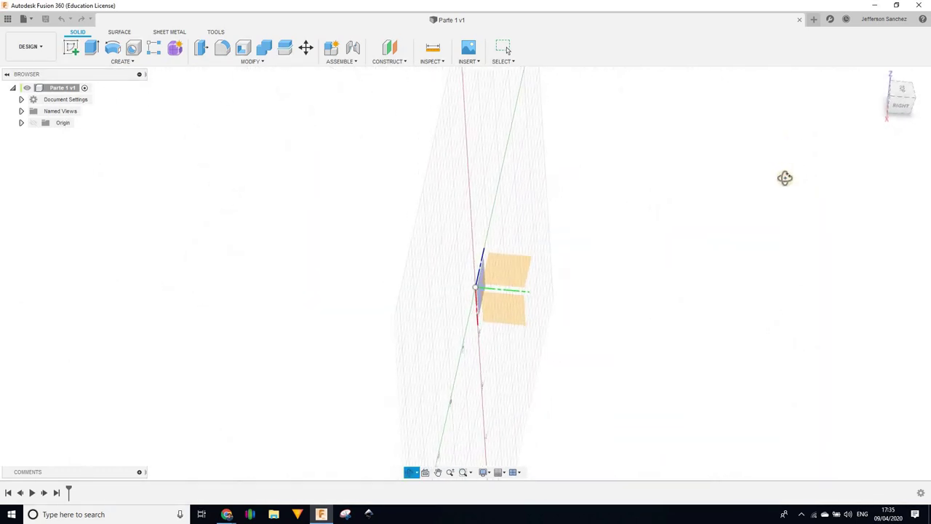
pyautogui.click(511, 318)
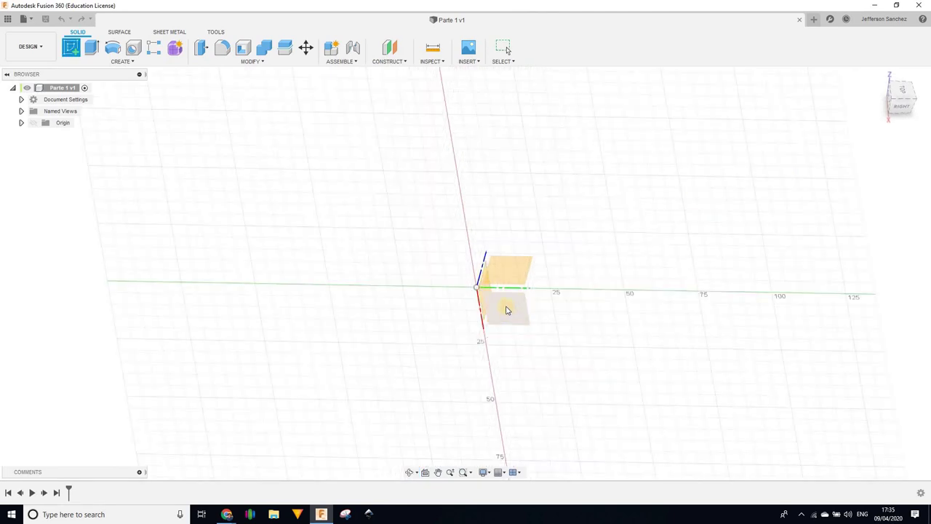
pyautogui.click(507, 309)
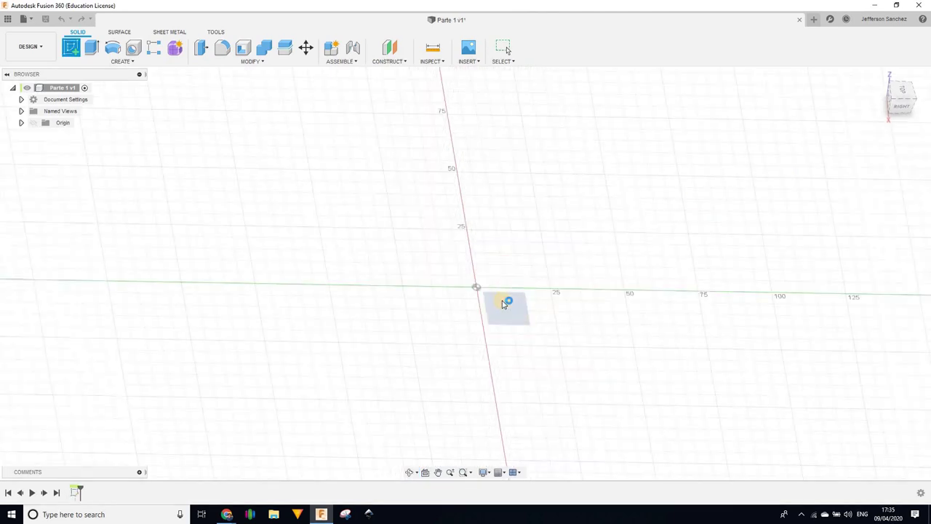
pyautogui.click(21, 99)
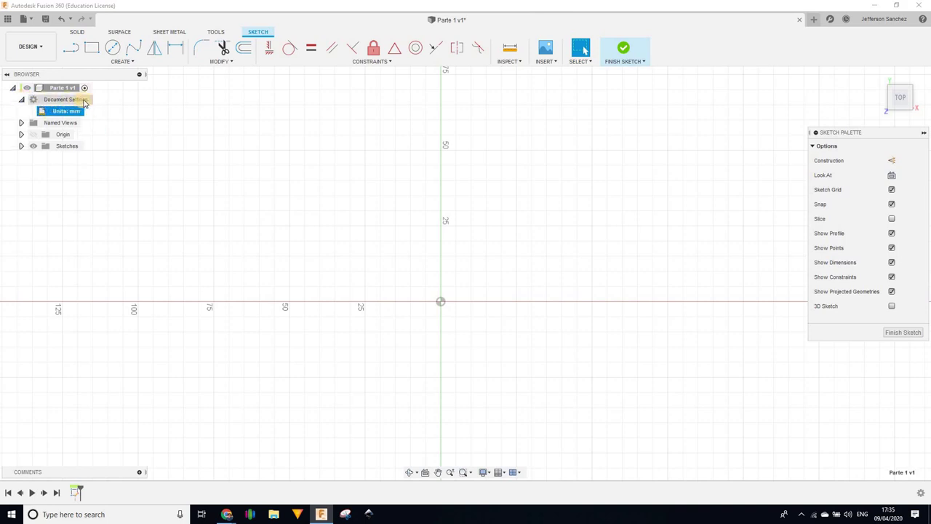
pyautogui.moveTo(70, 111)
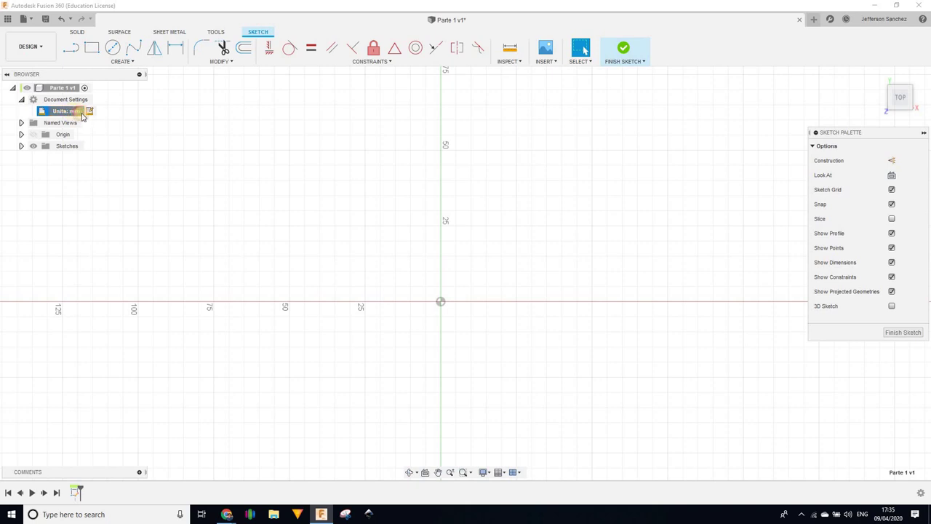
pyautogui.click(100, 114)
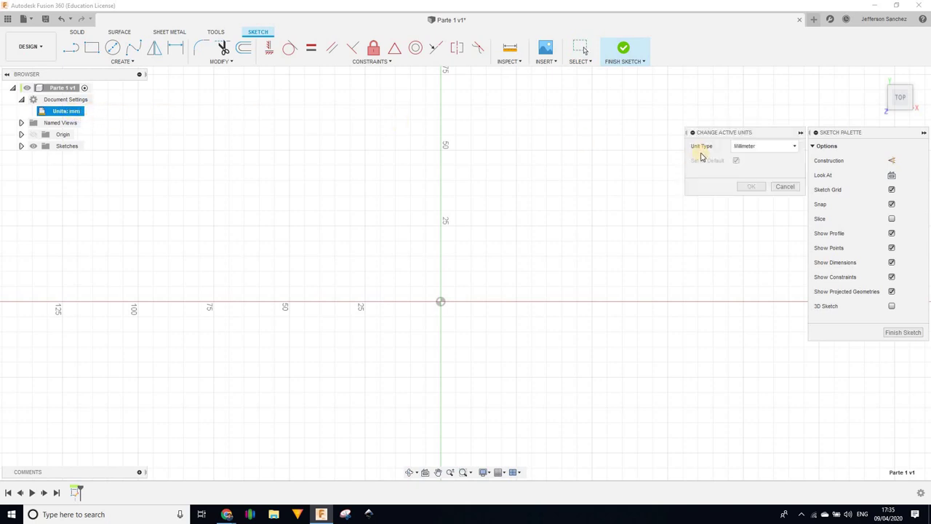
pyautogui.moveTo(713, 137); pyautogui.dragTo(289, 148)
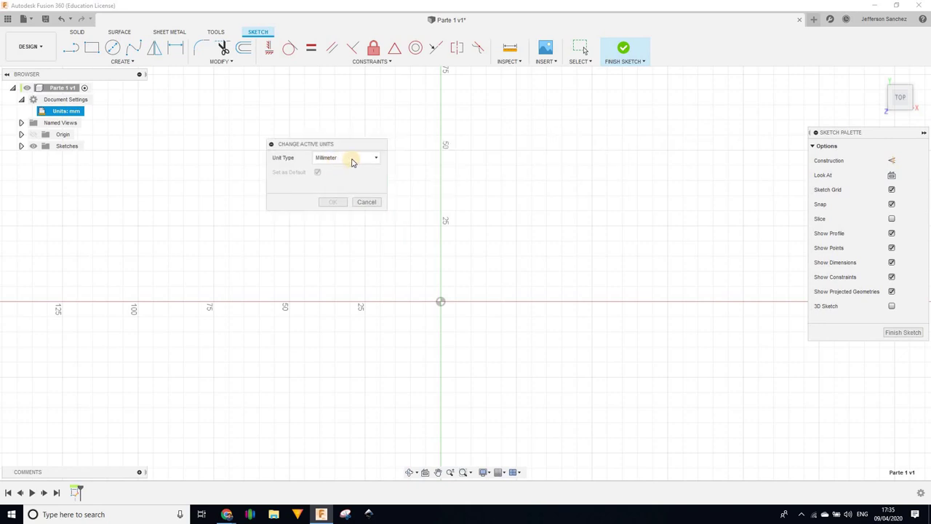
pyautogui.click(351, 159)
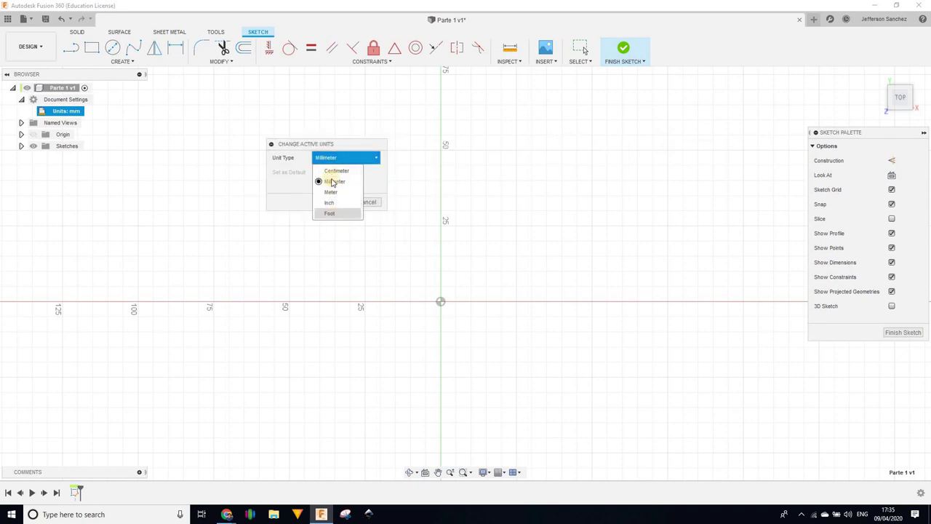
pyautogui.click(337, 182)
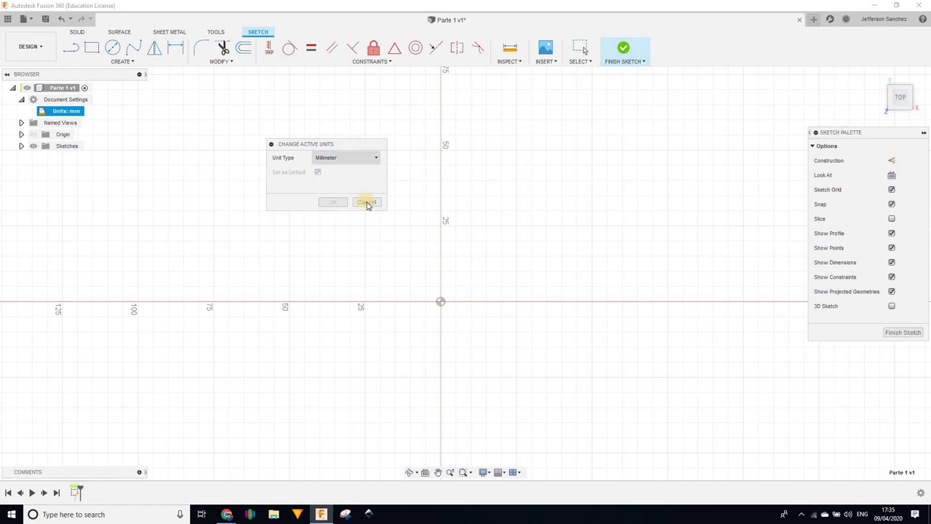
pyautogui.click(368, 203)
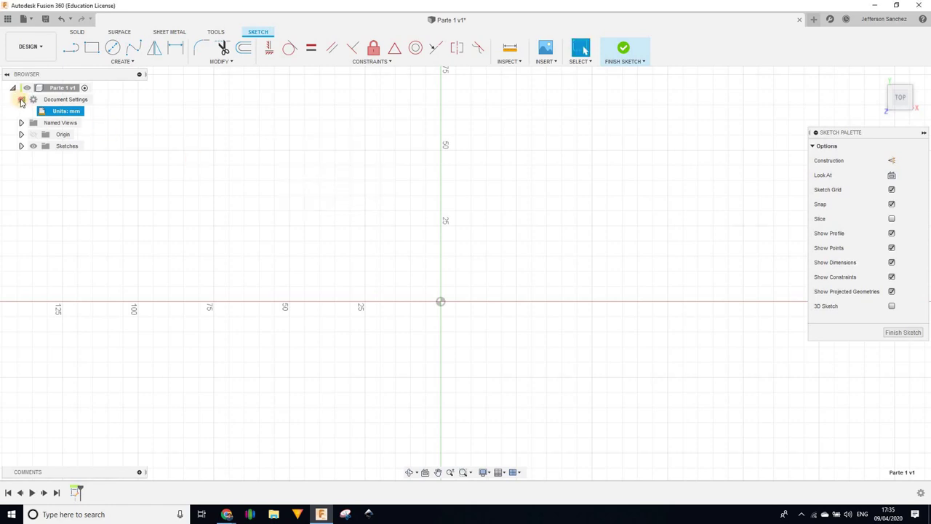
pyautogui.click(21, 99)
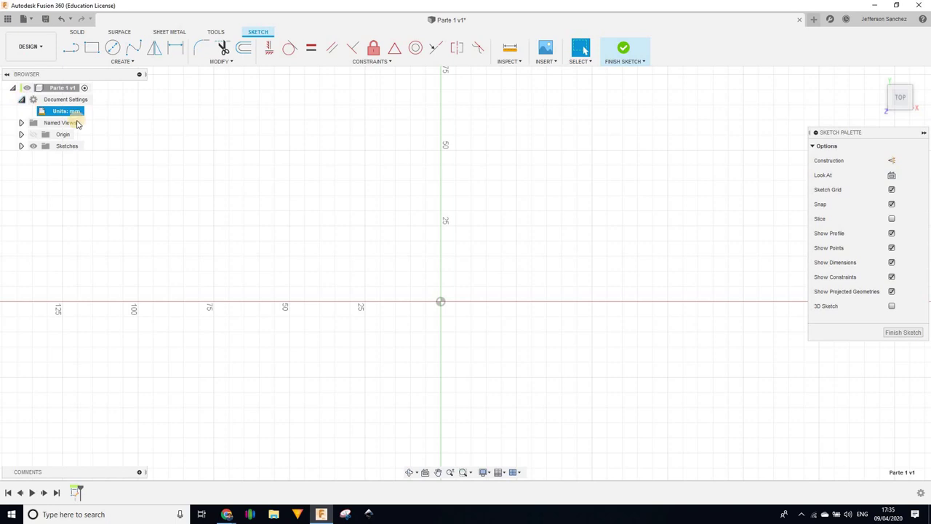
# Draw a center rectangle from the sketch origin out to a corner point
pyautogui.click(92, 48)
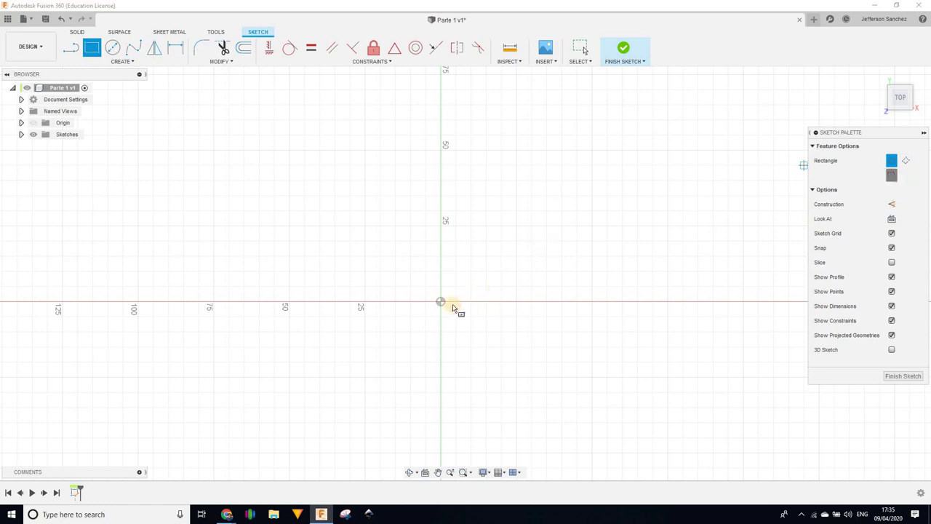
pyautogui.click(441, 301)
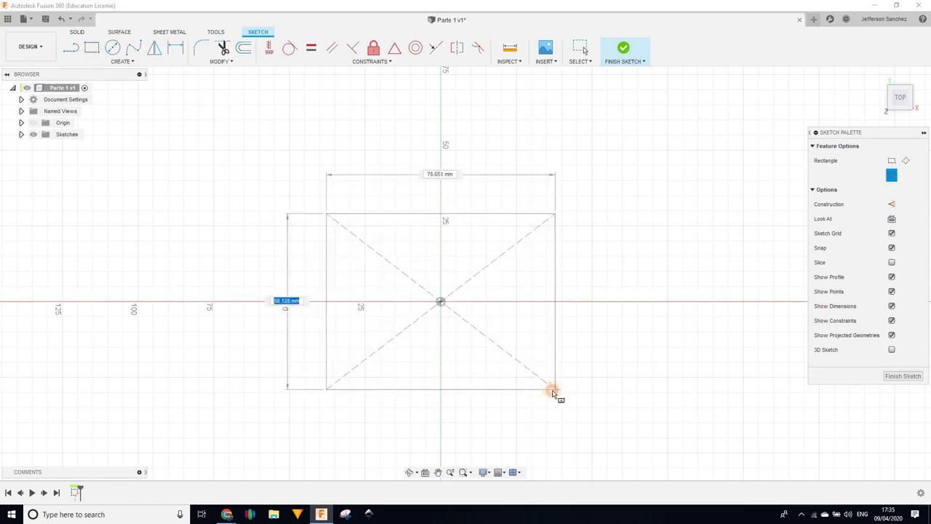
pyautogui.click(553, 392)
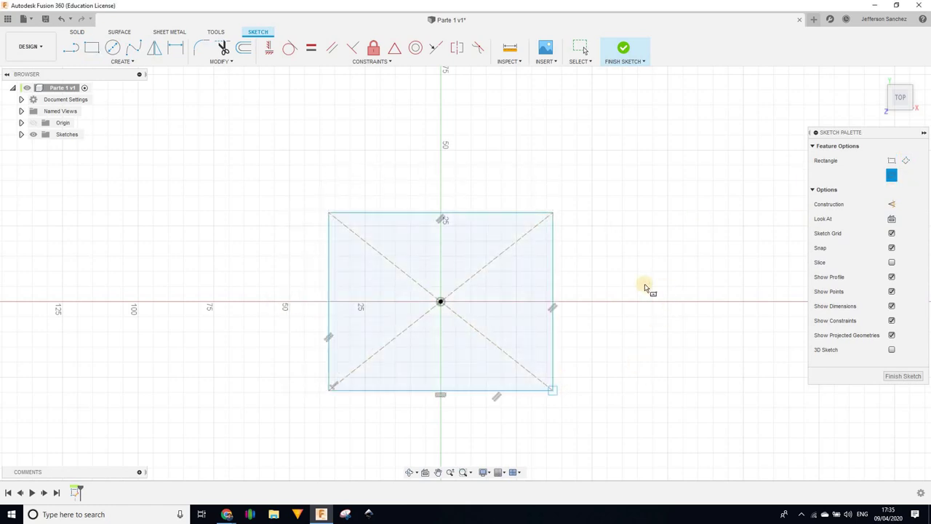
# Toggle the sketch's visibility, then expand Sketches and select Sketch1 to highlight it
pyautogui.click(25, 88)
pyautogui.click(24, 88)
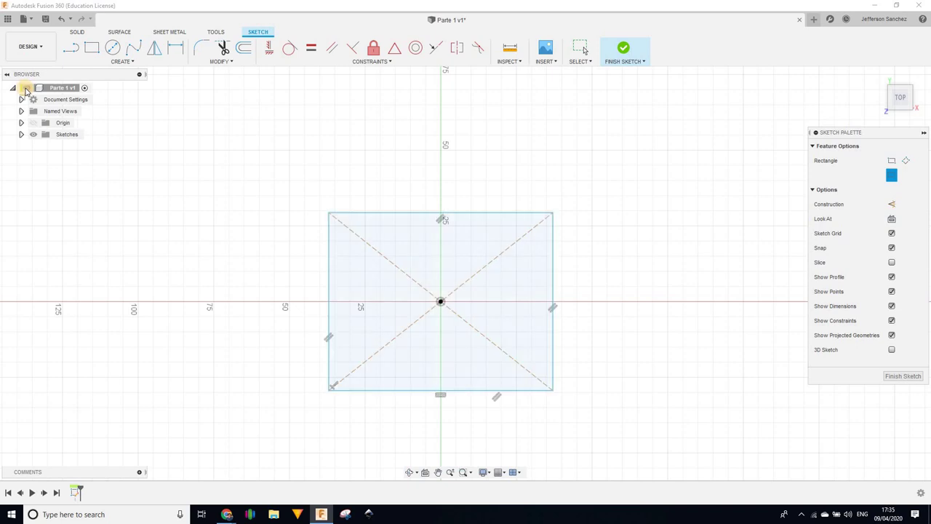
pyautogui.click(24, 88)
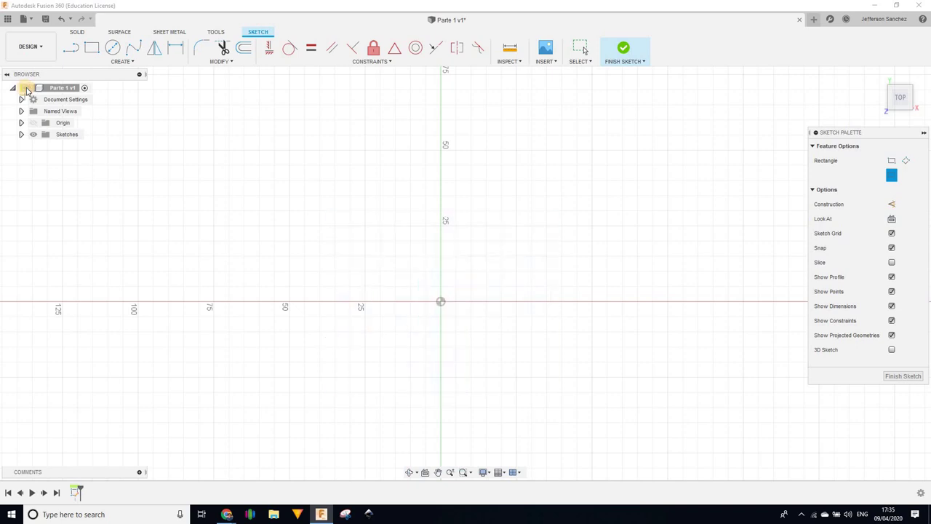
pyautogui.click(26, 88)
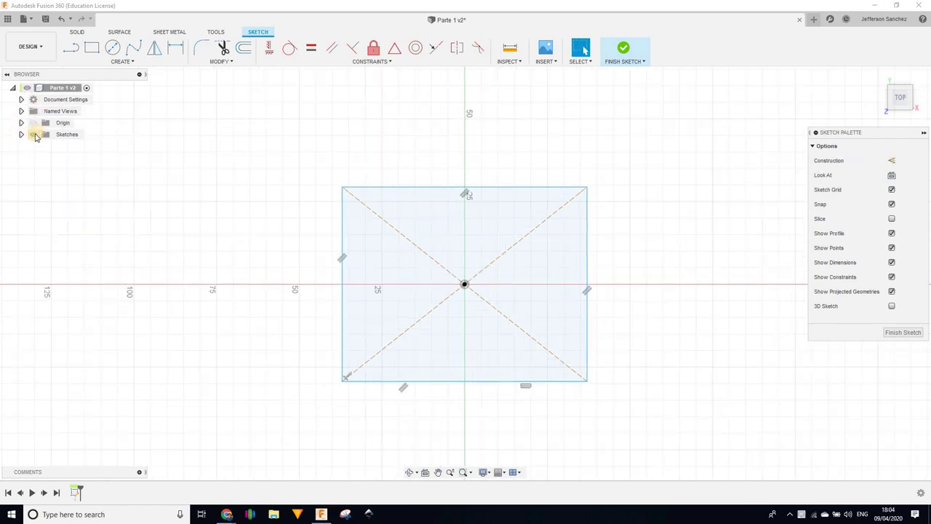
pyautogui.moveTo(21, 134)
pyautogui.click(21, 135)
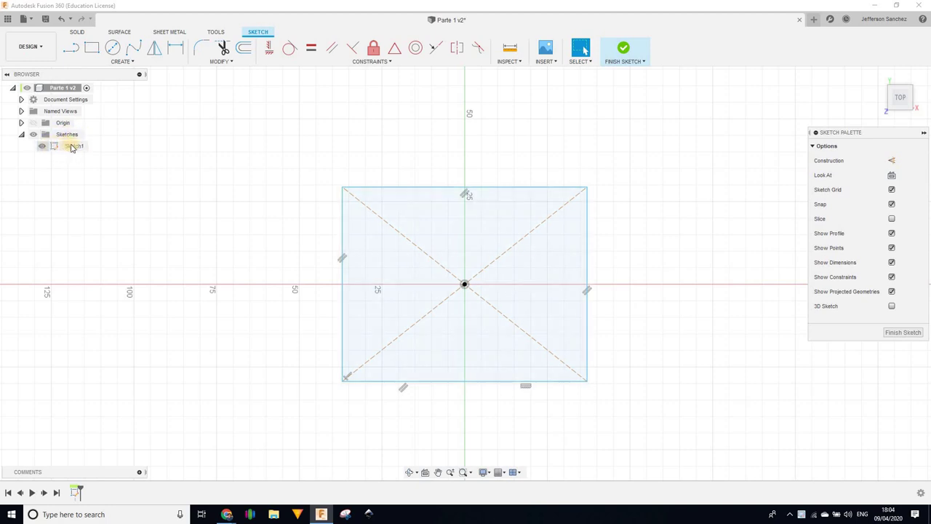
pyautogui.click(73, 147)
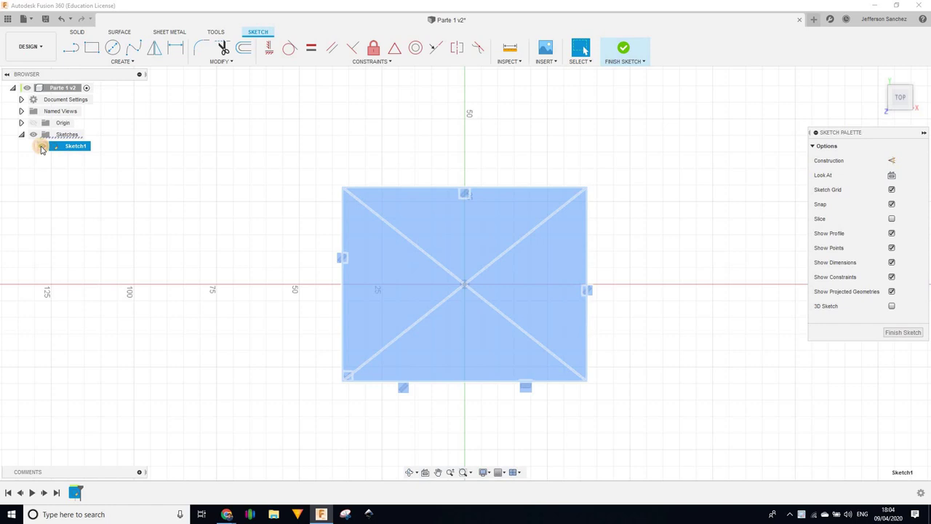
# Toggle Sketch1 and the whole design's visibility, re-expand the tree, and switch to SOLID tools
pyautogui.click(42, 147)
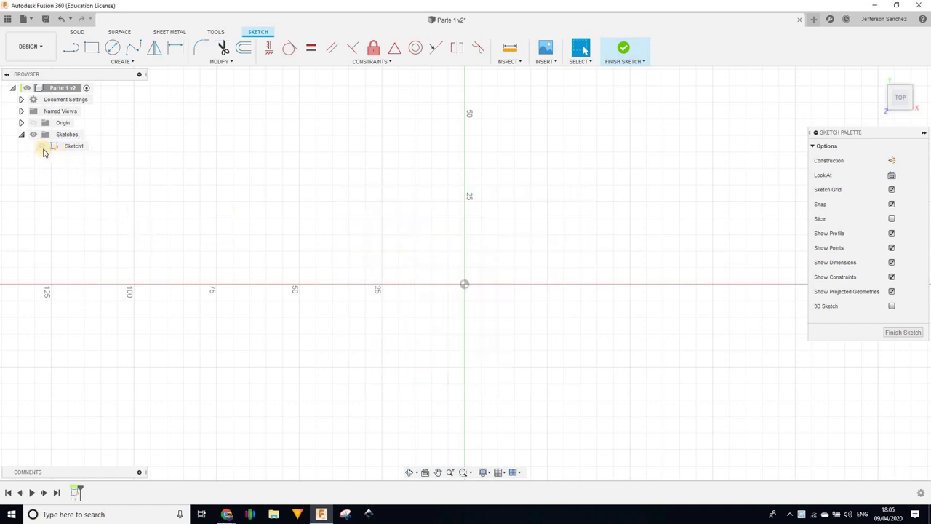
pyautogui.click(41, 147)
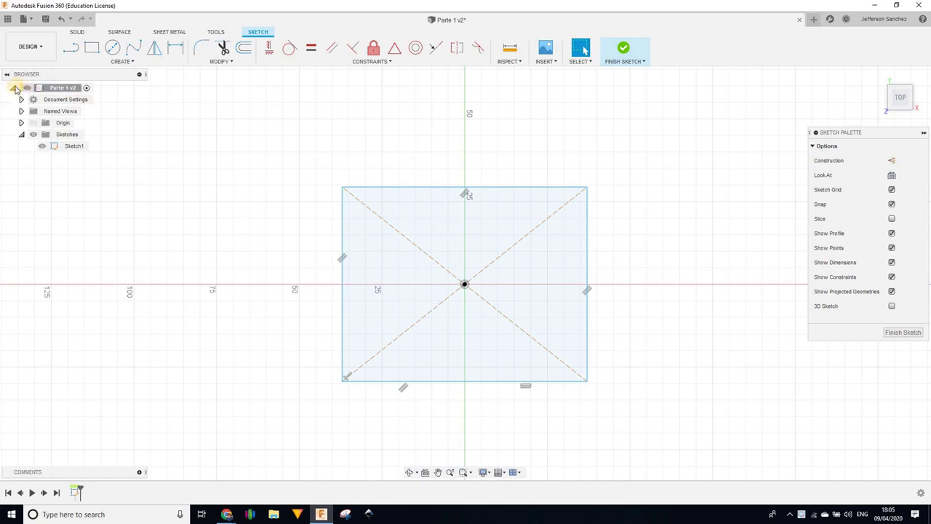
pyautogui.click(16, 88)
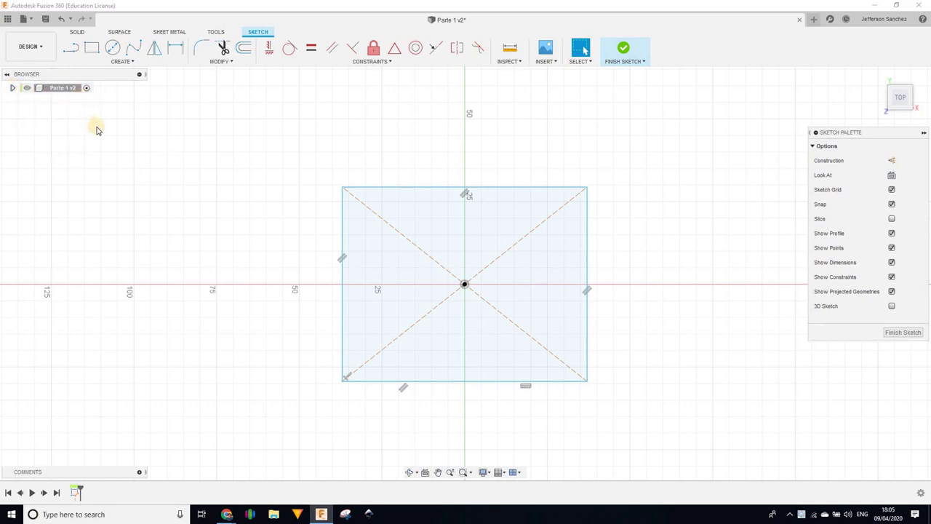
pyautogui.click(27, 88)
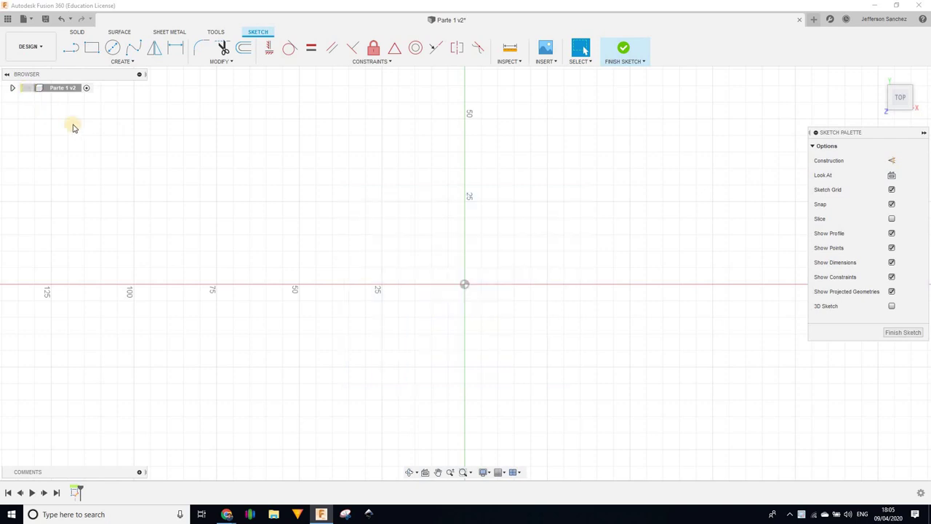
pyautogui.click(26, 89)
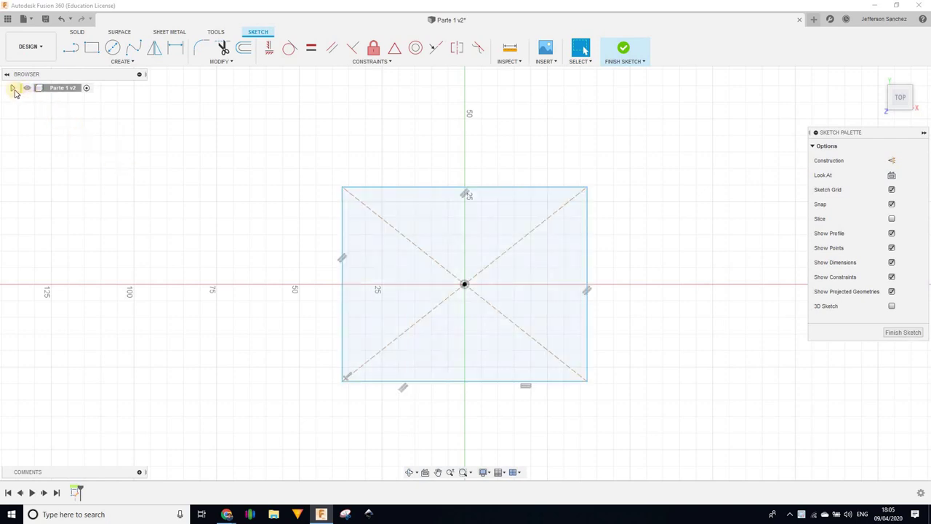
pyautogui.click(13, 88)
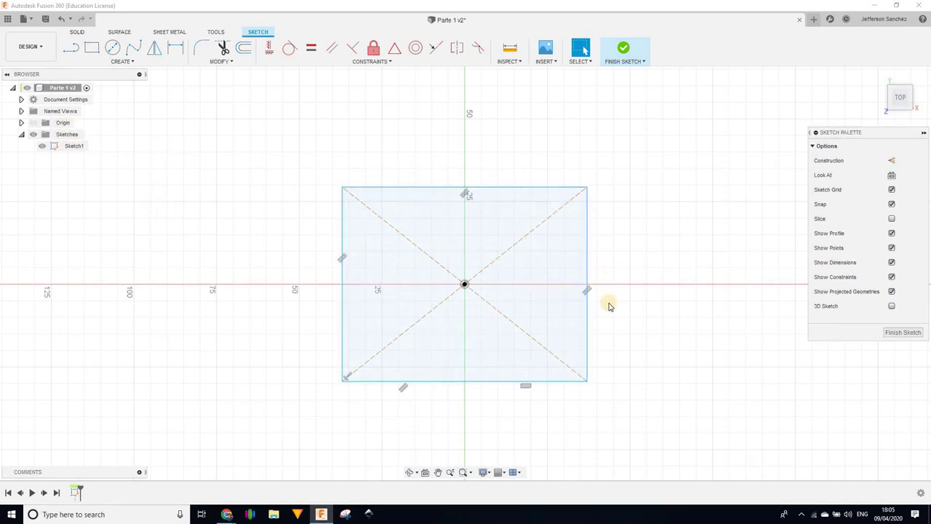
pyautogui.click(78, 32)
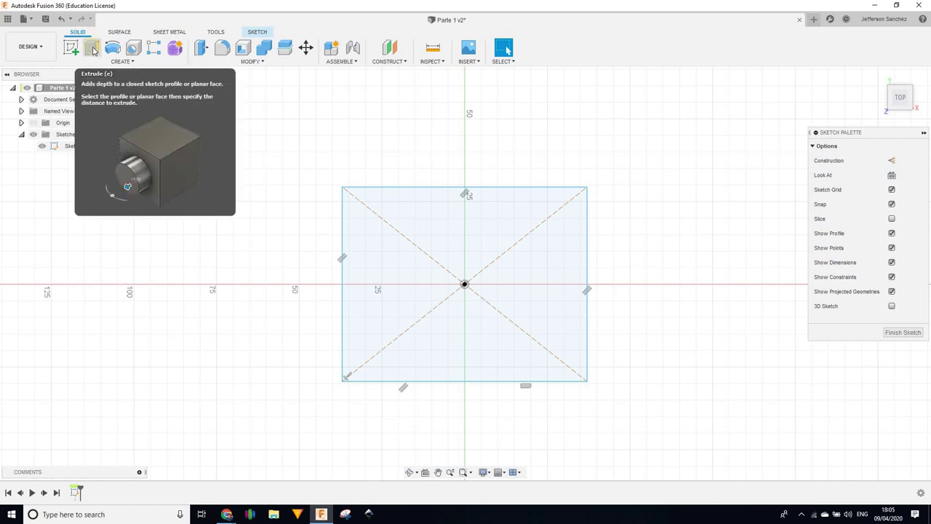
# Start an extrude of the rectangle profile, keeping its start at the profile plane
pyautogui.click(93, 50)
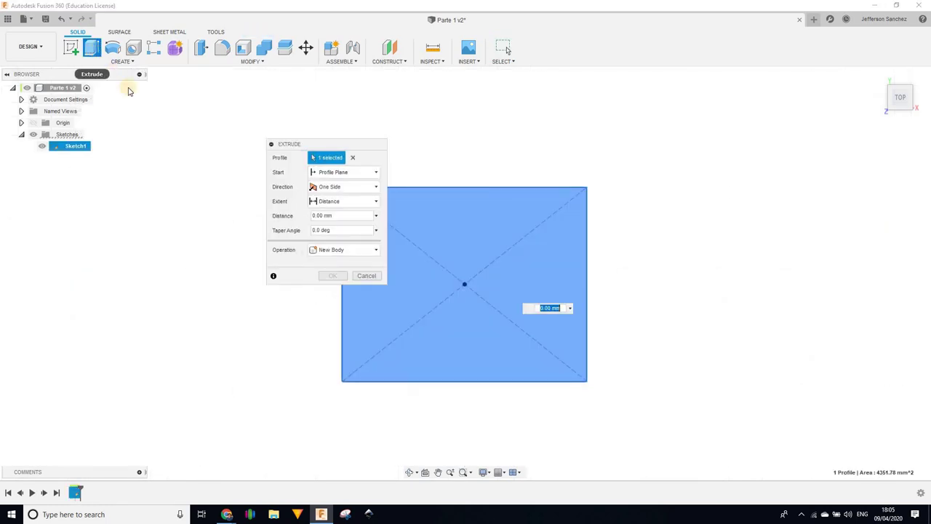
pyautogui.moveTo(318, 144); pyautogui.dragTo(214, 115)
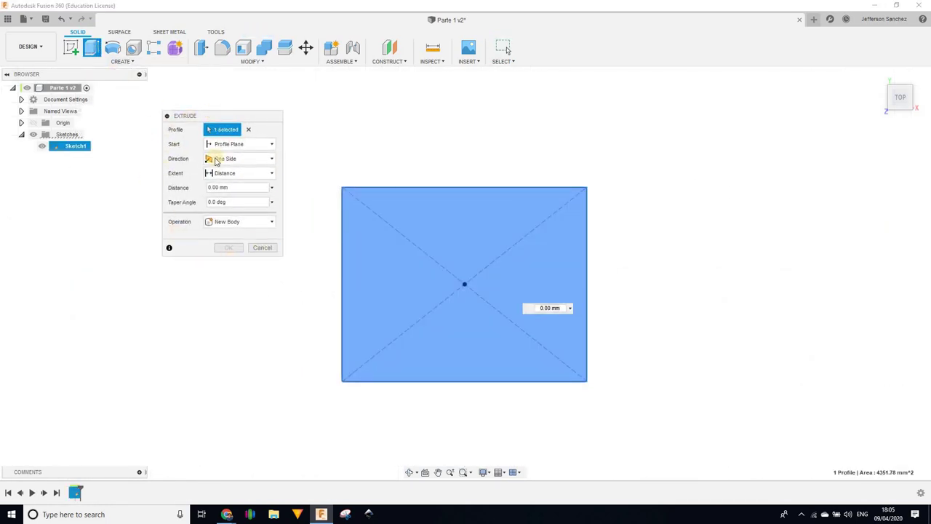
pyautogui.click(224, 131)
pyautogui.click(173, 129)
pyautogui.click(356, 237)
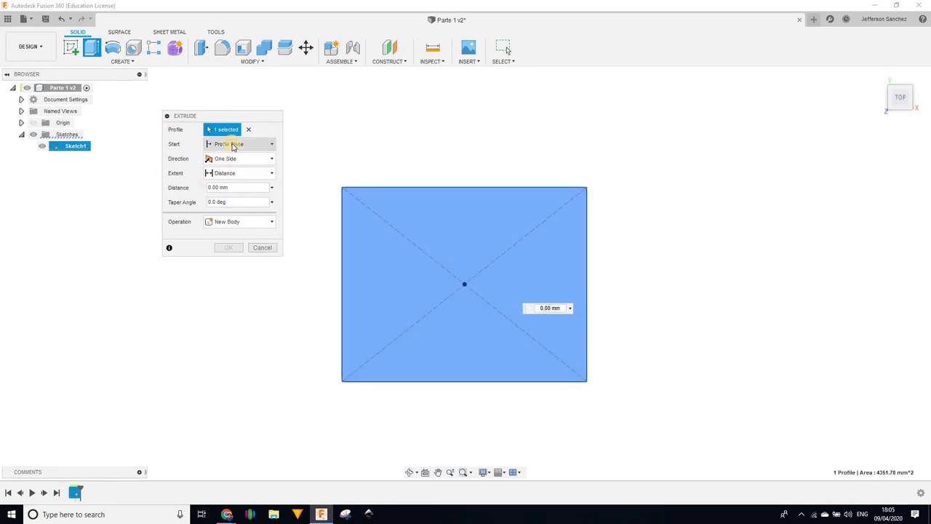
pyautogui.click(233, 145)
pyautogui.click(232, 154)
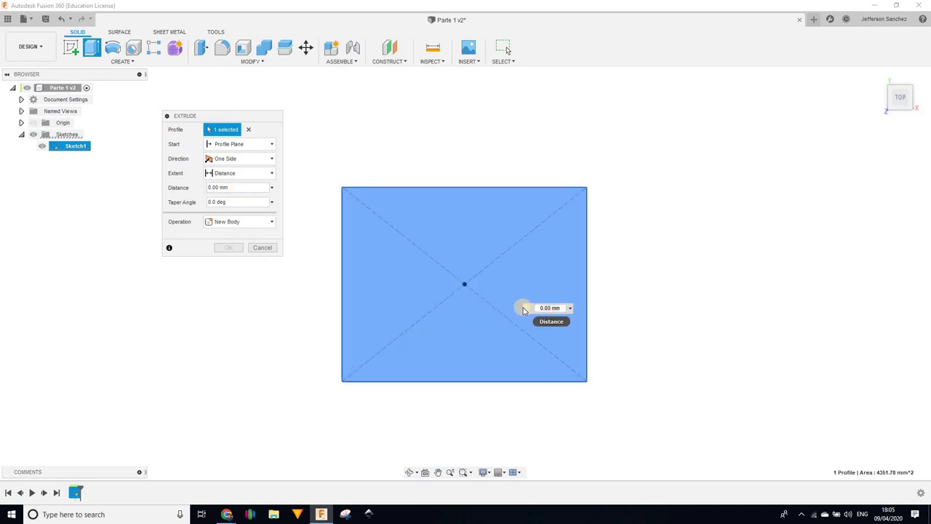
pyautogui.moveTo(525, 309)
pyautogui.mouseDown()
pyautogui.moveTo(473, 202)
pyautogui.moveTo(440, 165)
pyautogui.mouseUp()
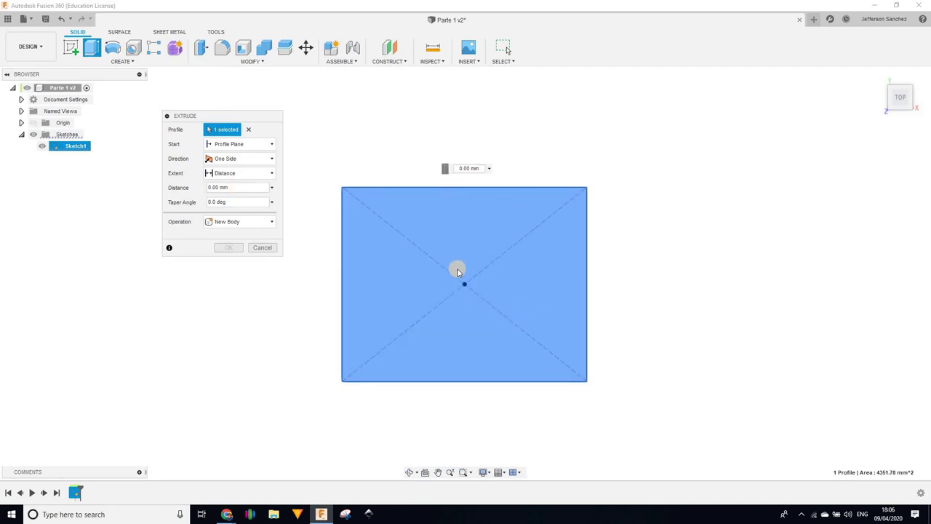
pyautogui.keyDown('shift'); pyautogui.moveTo(523, 259); pyautogui.dragTo(522, 229, button='middle'); pyautogui.keyUp('shift')
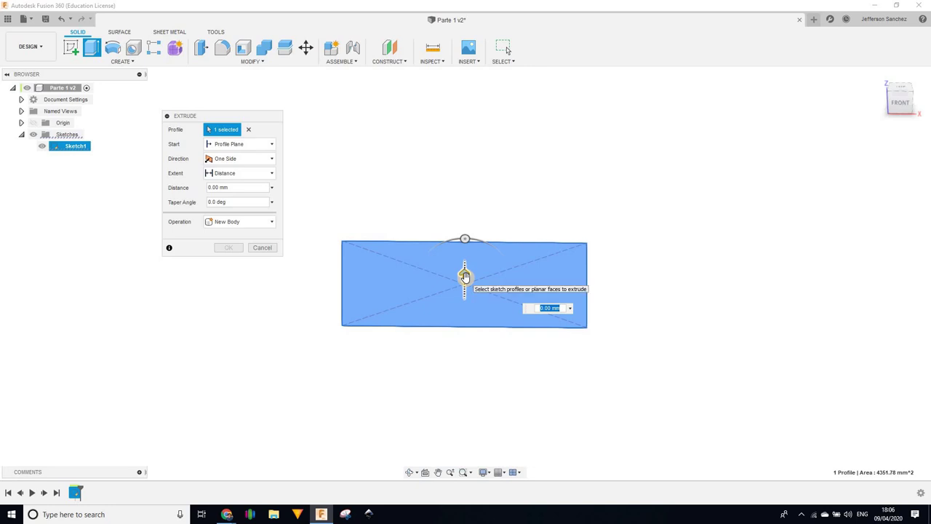
# Extrude the rectangle 10 mm as a New Body and view the resulting plate in 3-D
pyautogui.moveTo(464, 273); pyautogui.dragTo(542, 251)
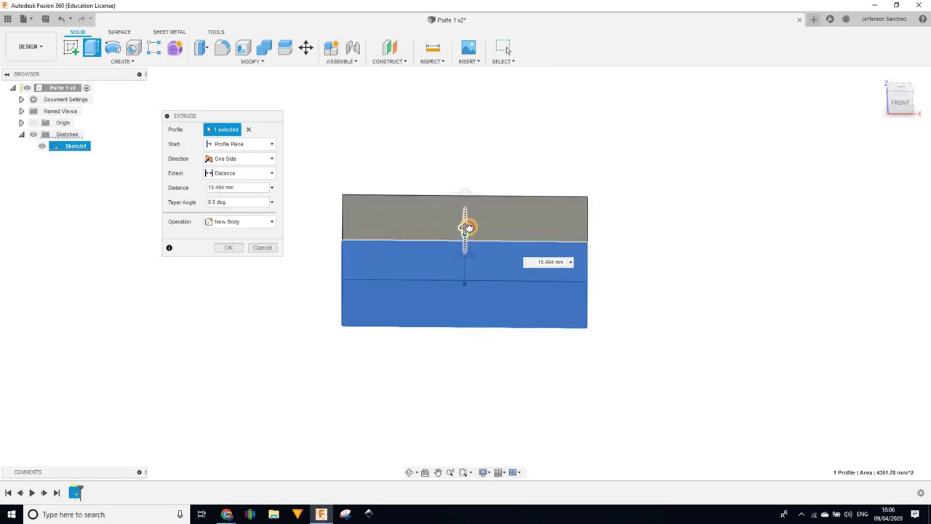
pyautogui.click(550, 257)
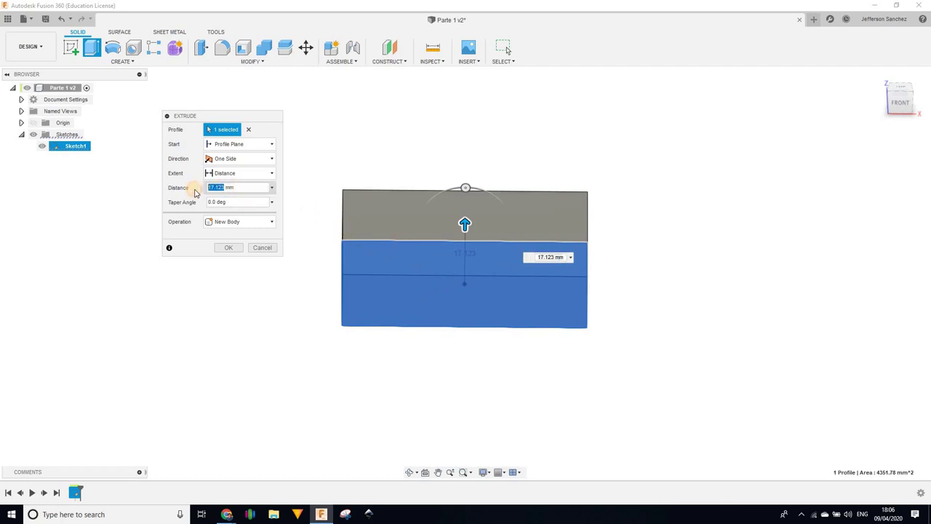
pyautogui.write('10')
pyautogui.click(230, 248)
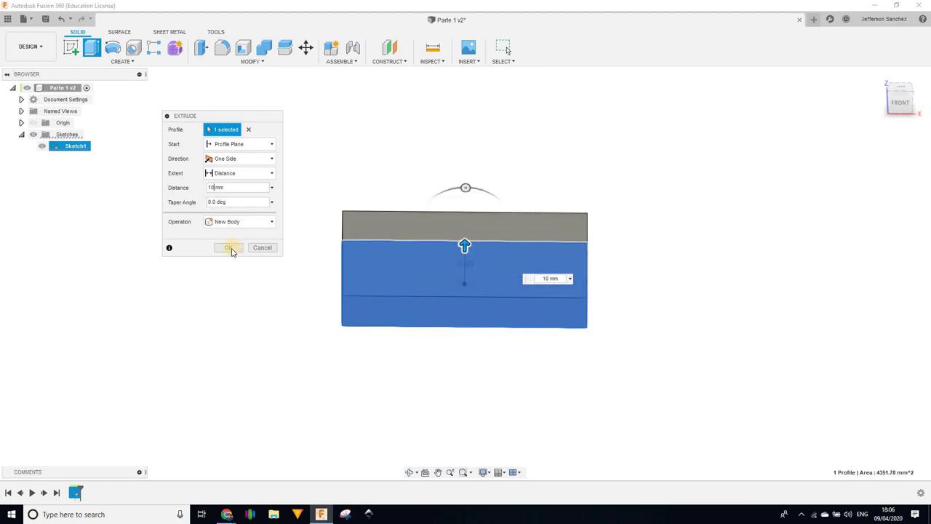
pyautogui.click(220, 227)
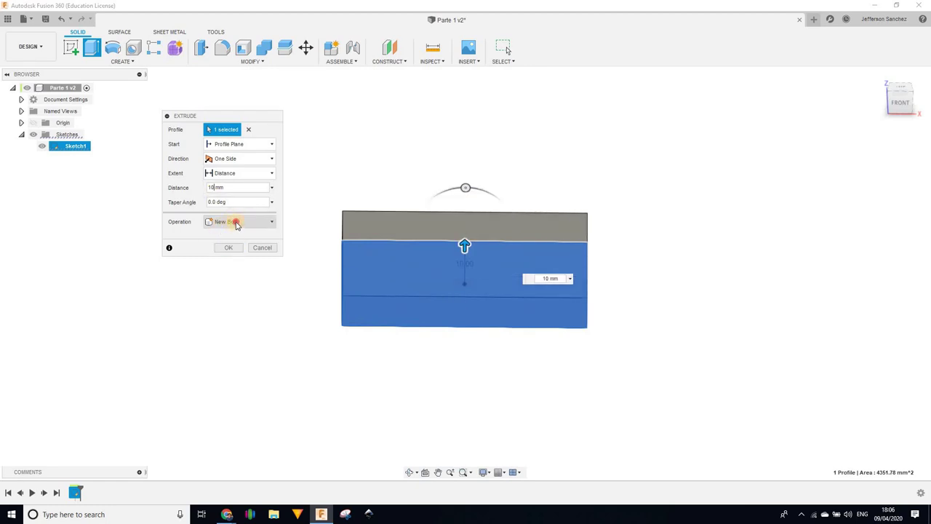
pyautogui.click(227, 224)
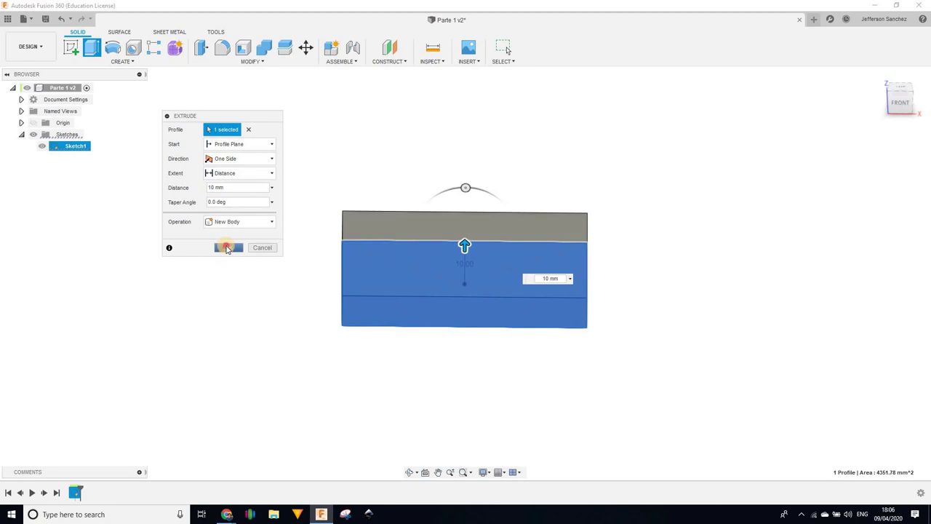
pyautogui.click(227, 248)
pyautogui.keyDown('shift'); pyautogui.moveTo(412, 262); pyautogui.dragTo(528, 256, button='middle'); pyautogui.keyUp('shift')
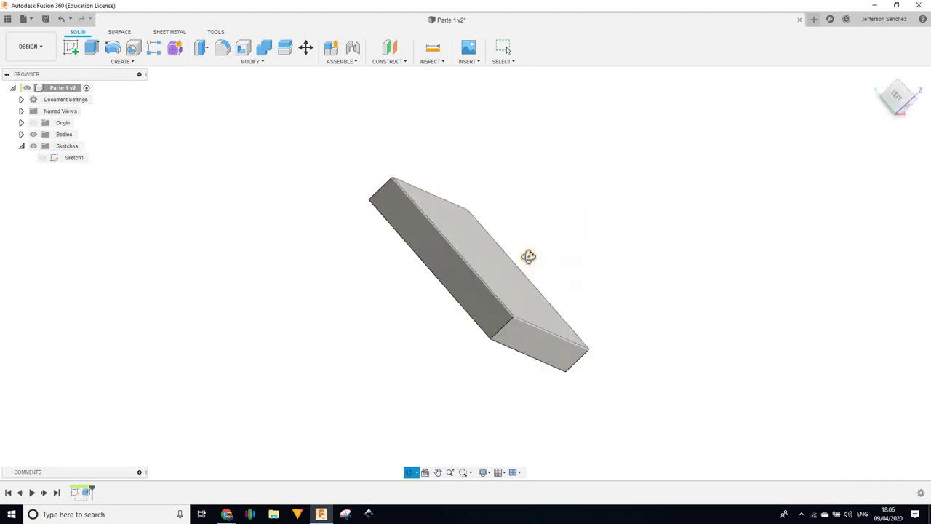
# Expand the Bodies folder and toggle Body1's visibility off and back on
pyautogui.keyDown('shift'); pyautogui.moveTo(528, 256); pyautogui.dragTo(310, 245, button='middle'); pyautogui.keyUp('shift')
pyautogui.click(93, 196)
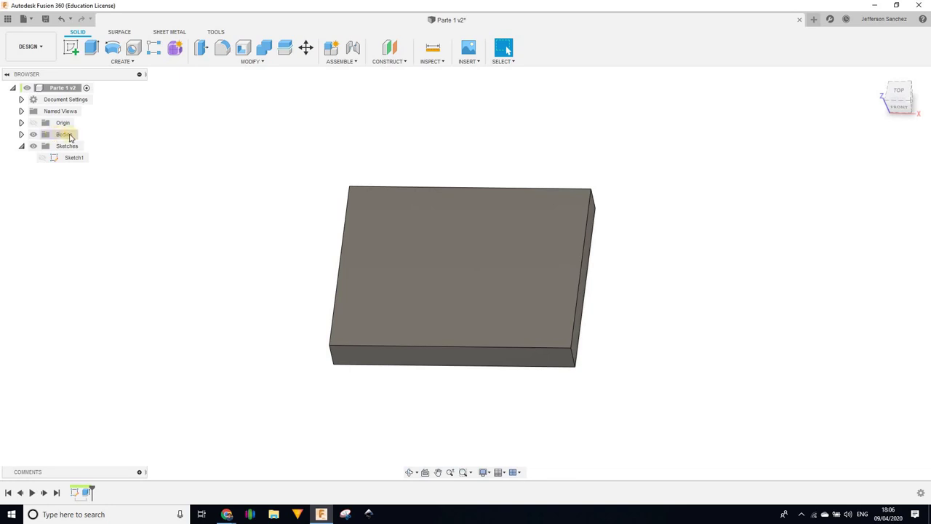
pyautogui.click(67, 134)
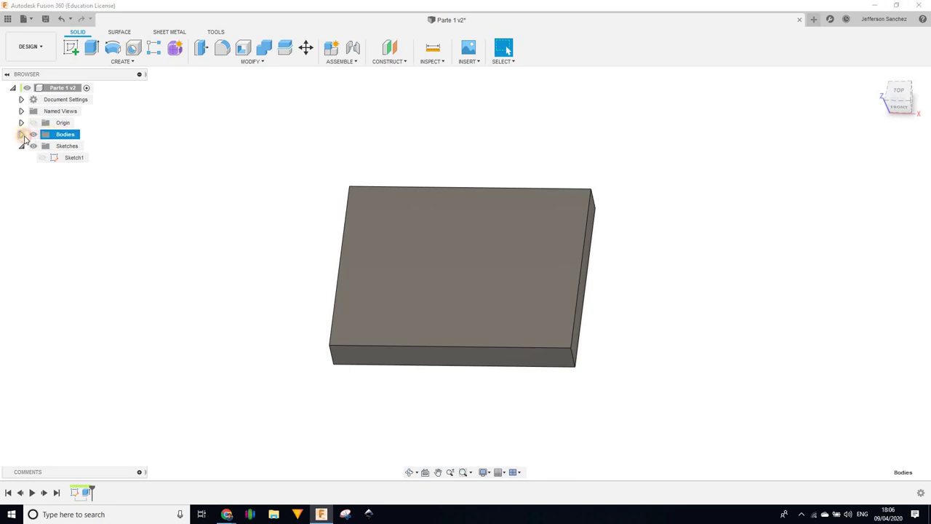
pyautogui.click(21, 135)
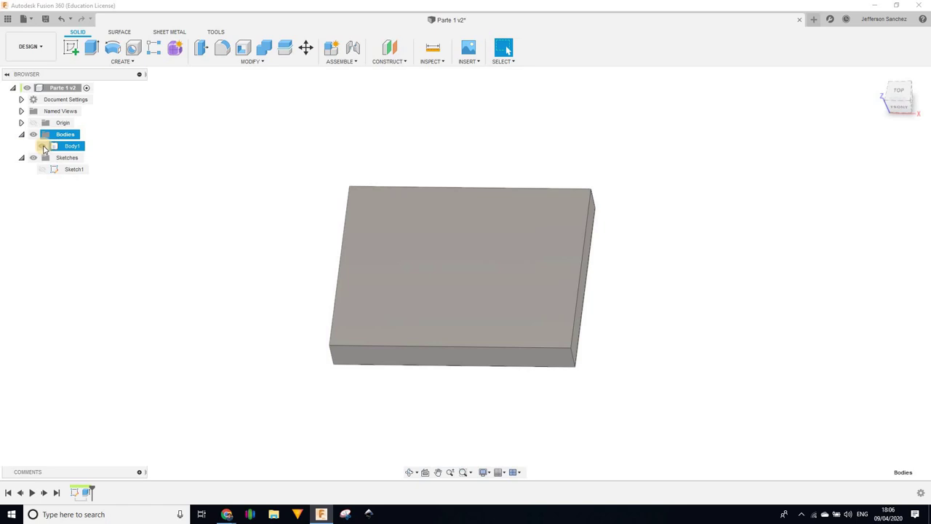
pyautogui.click(43, 147)
pyautogui.click(43, 147)
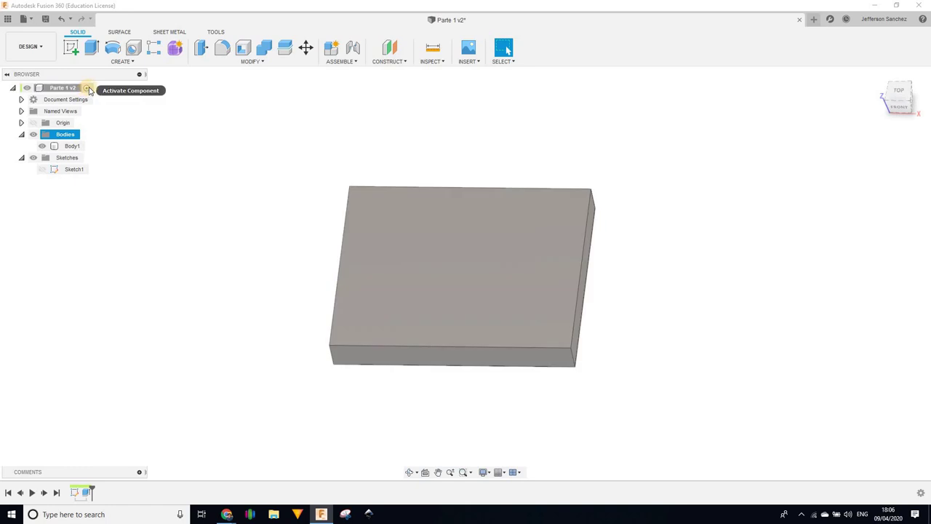
# Select the root component Parte 1 v2 and open its context menu
pyautogui.click(87, 88)
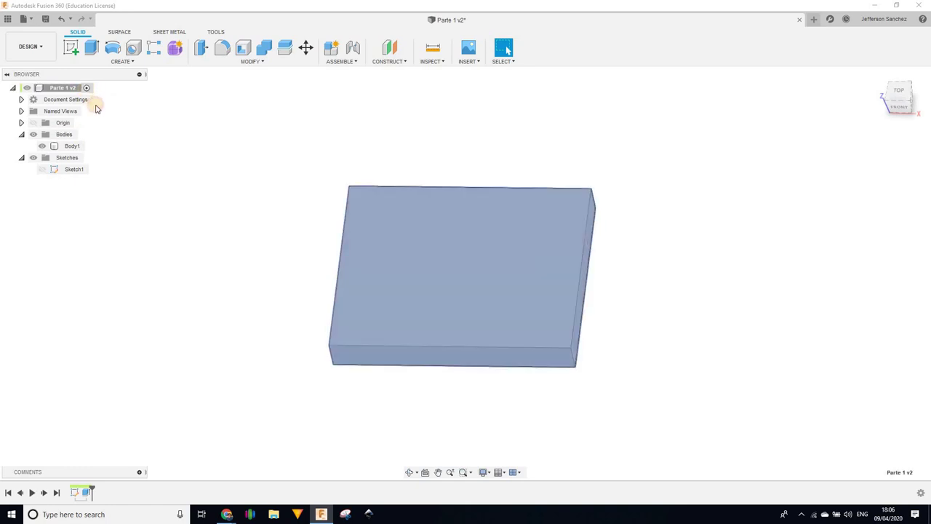
pyautogui.click(78, 198)
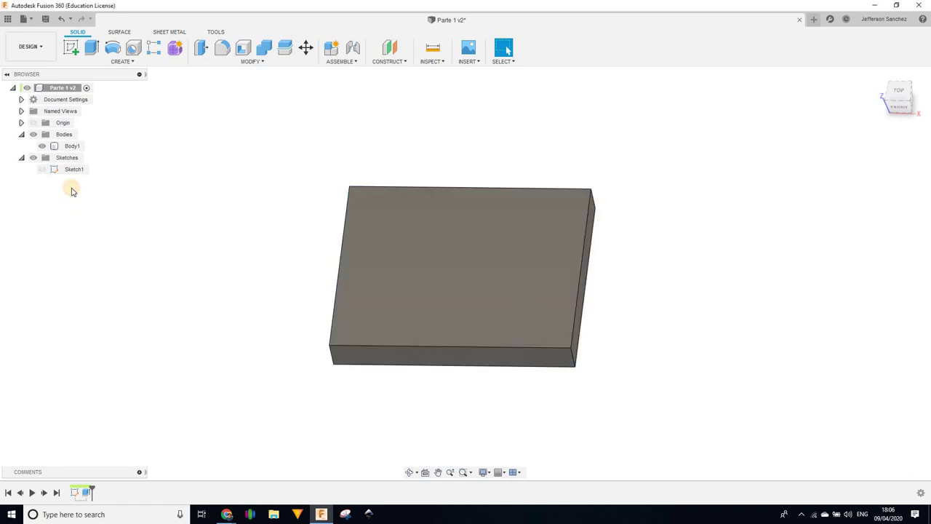
pyautogui.rightClick(72, 190)
pyautogui.click(74, 89)
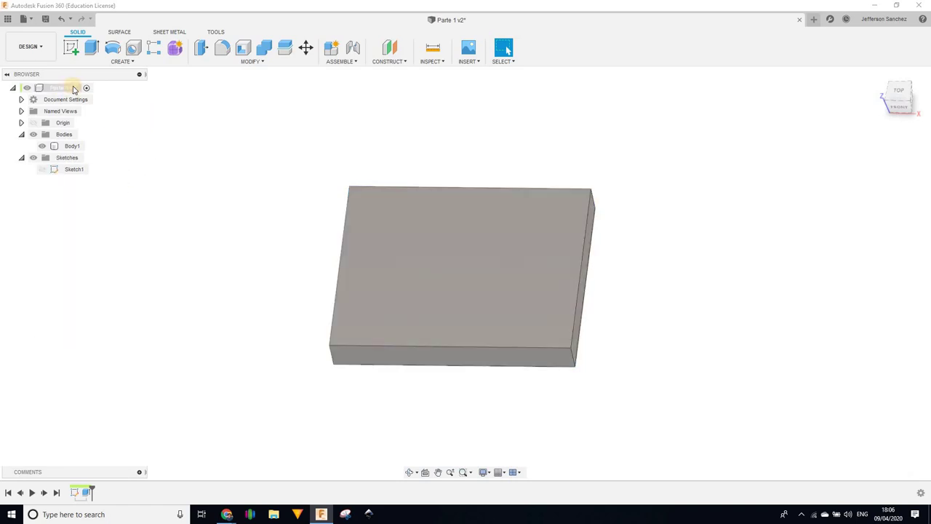
pyautogui.rightClick(74, 89)
pyautogui.rightClick(63, 90)
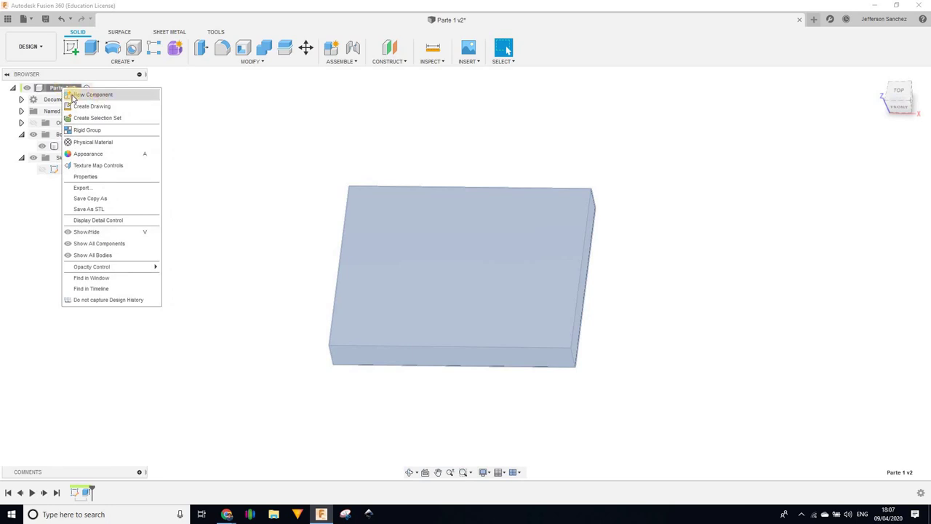
# Create a new empty component and rename it parte 2
pyautogui.click(121, 98)
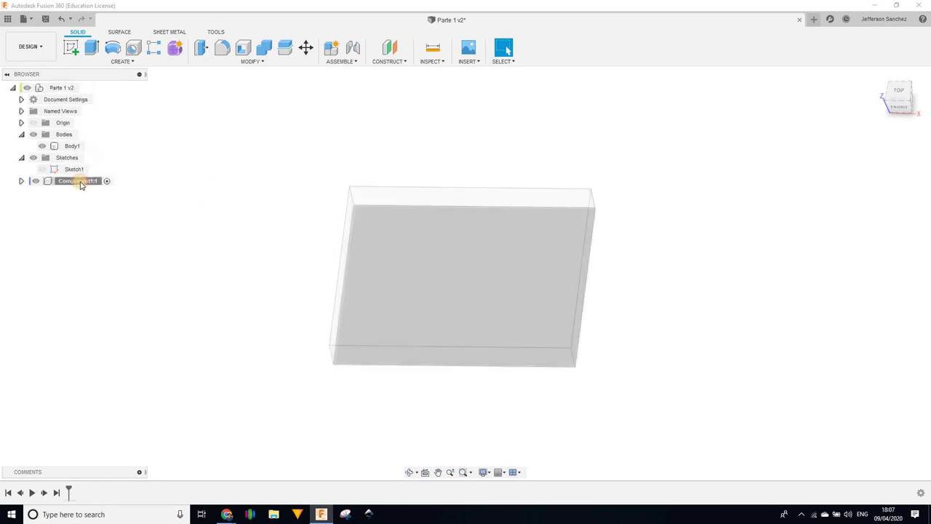
pyautogui.click(80, 182)
pyautogui.write('parte 2')
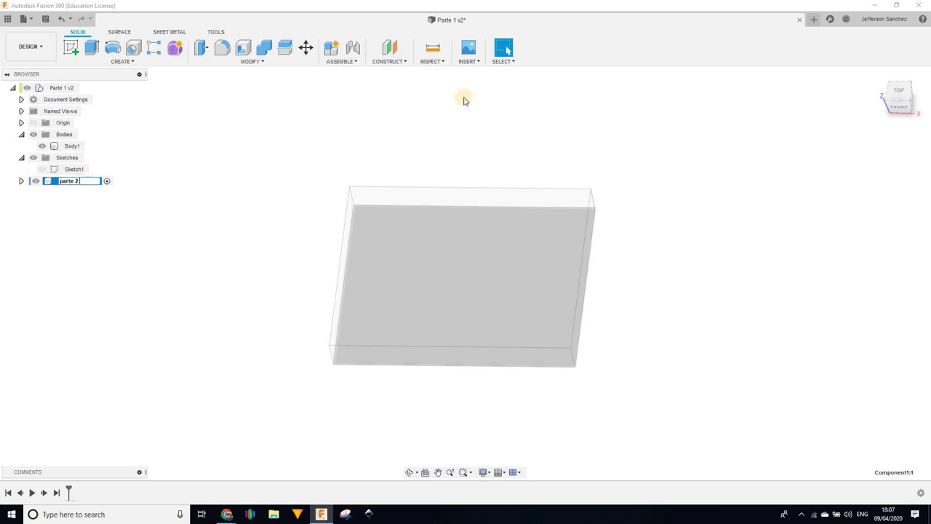
pyautogui.press('Return')
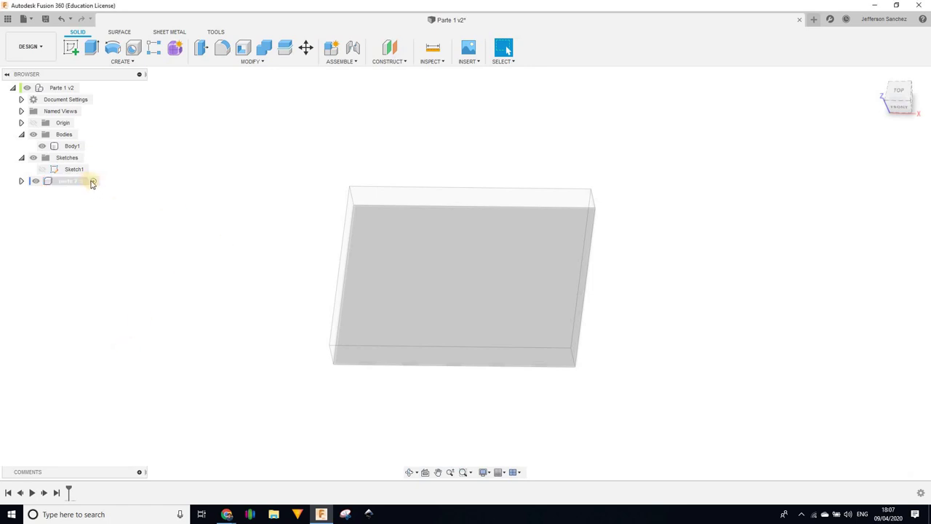
pyautogui.click(84, 181)
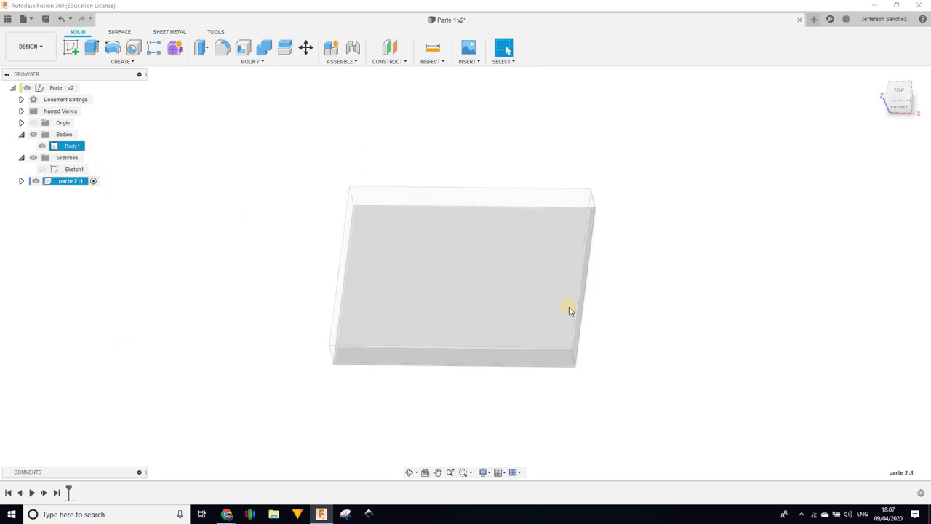
pyautogui.moveTo(703, 325)
pyautogui.keyDown('shift'); pyautogui.mouseDown(button='middle')
pyautogui.moveTo(693, 312)
pyautogui.moveTo(372, 214)
pyautogui.mouseUp(button='middle'); pyautogui.keyUp('shift')
pyautogui.click(376, 230)
pyautogui.press('Escape')
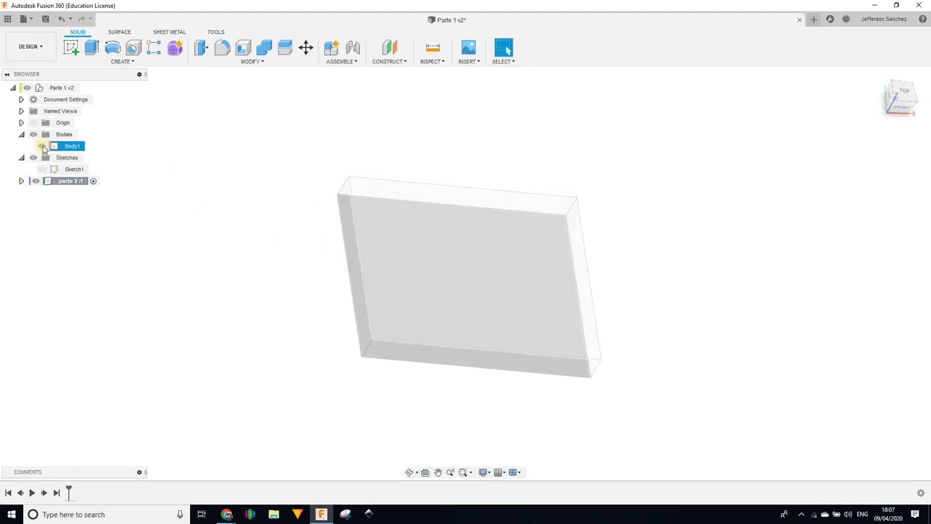
pyautogui.click(84, 183)
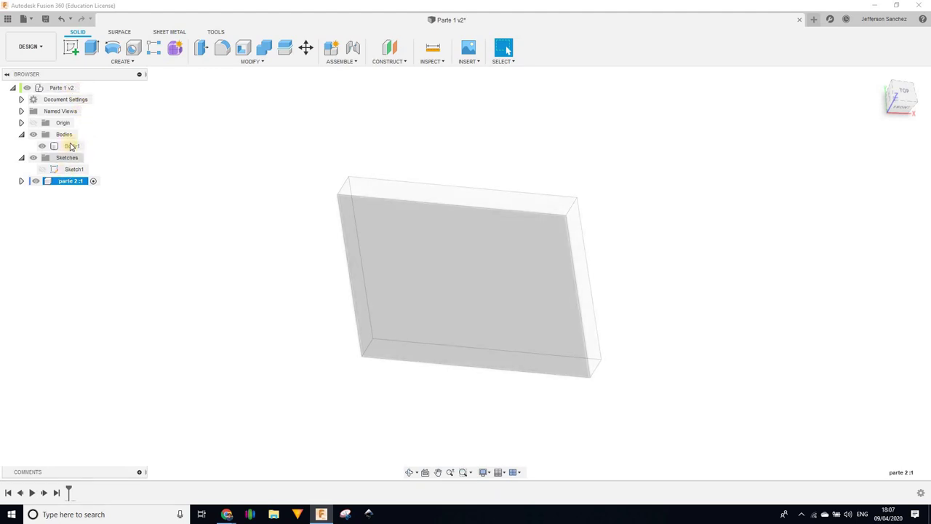
# Reactivate Parte 1 v2 as the active component and delete parte 2
pyautogui.click(85, 88)
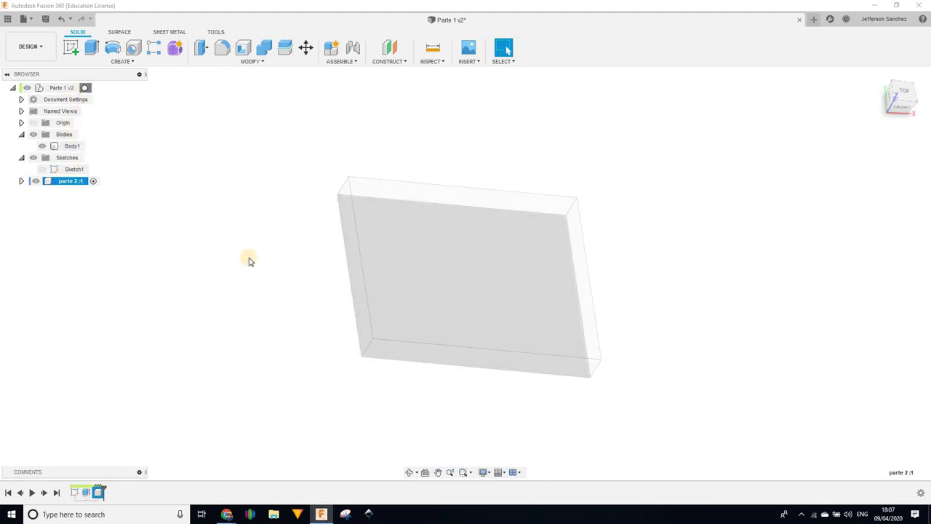
pyautogui.moveTo(699, 358)
pyautogui.keyDown('shift'); pyautogui.mouseDown(button='middle')
pyautogui.moveTo(679, 335)
pyautogui.moveTo(114, 220)
pyautogui.mouseUp(button='middle'); pyautogui.keyUp('shift')
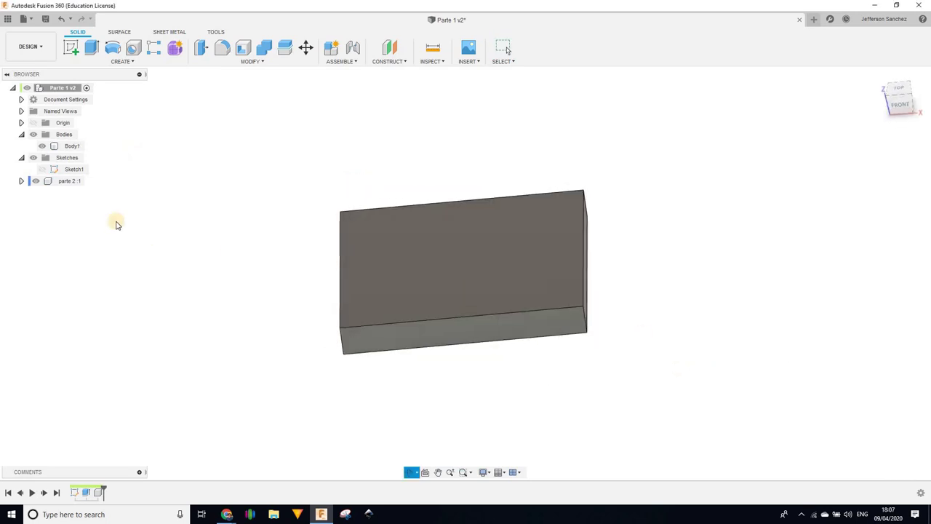
pyautogui.rightClick(67, 181)
pyautogui.click(99, 350)
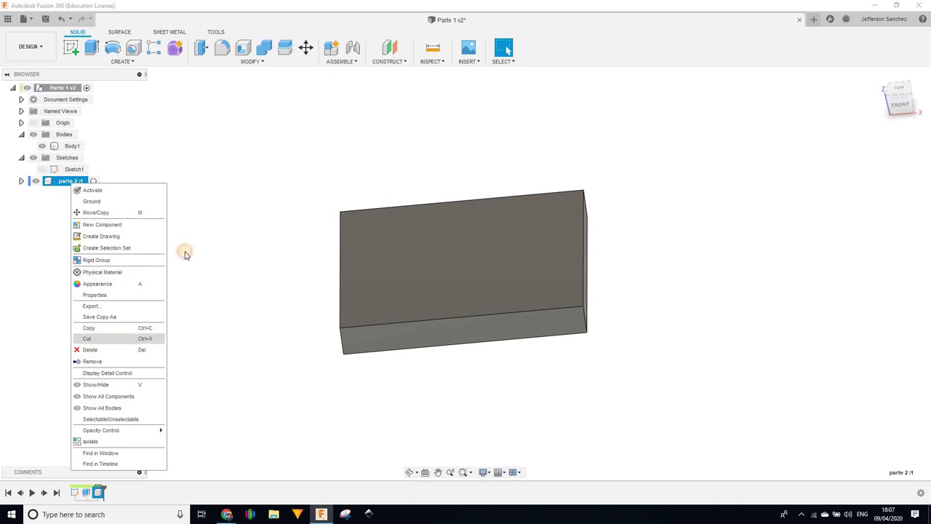
pyautogui.keyDown('shift'); pyautogui.moveTo(759, 299); pyautogui.dragTo(761, 314, button='middle'); pyautogui.keyUp('shift')
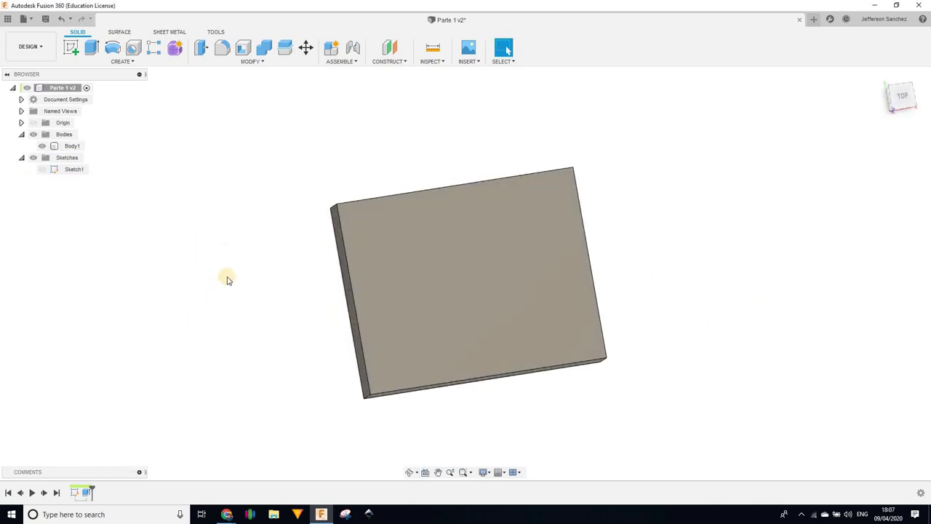
# Expand Origin and toggle the origin planes and XY plane visibility, leaving them shown
pyautogui.keyDown('shift'); pyautogui.moveTo(213, 267); pyautogui.dragTo(151, 232, button='middle'); pyautogui.keyUp('shift')
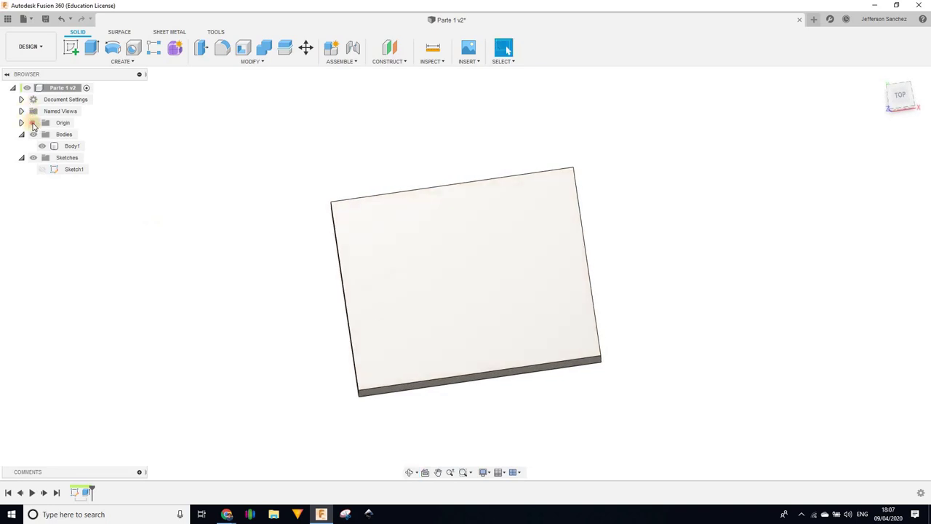
pyautogui.click(32, 124)
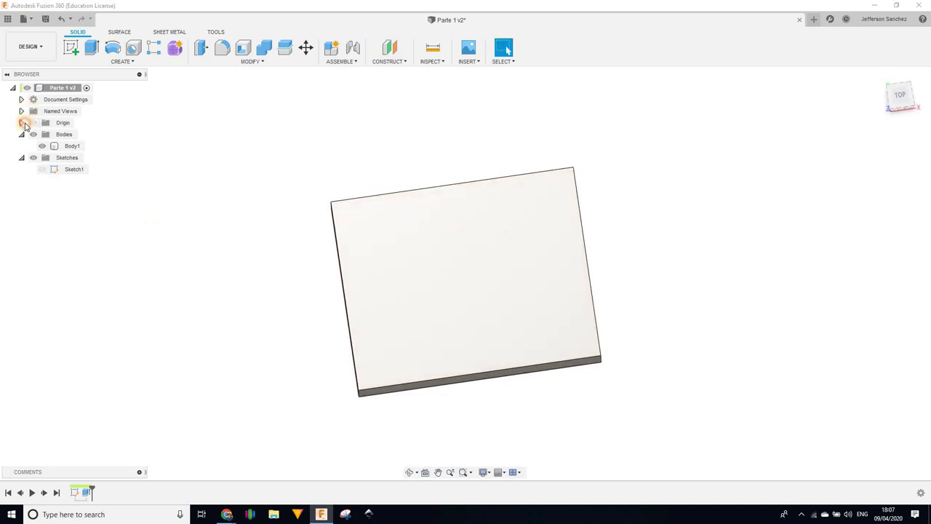
pyautogui.click(21, 122)
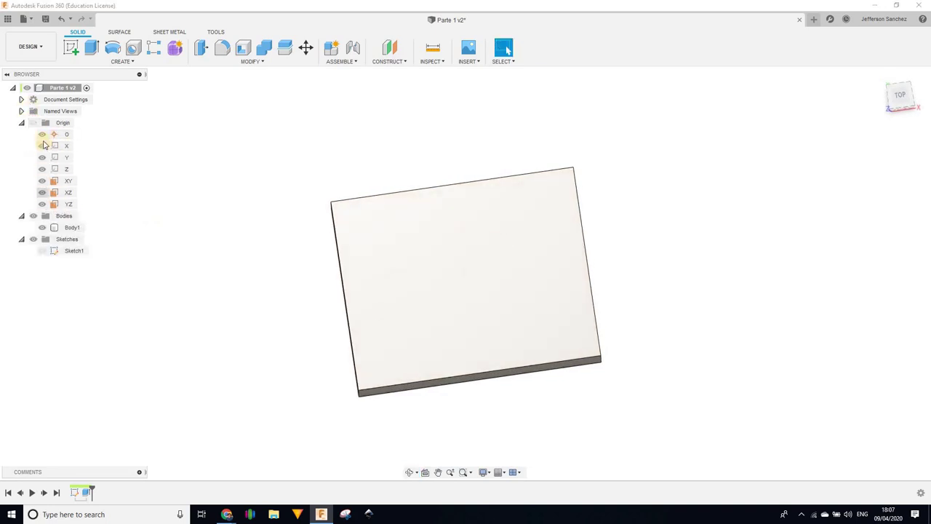
pyautogui.click(33, 122)
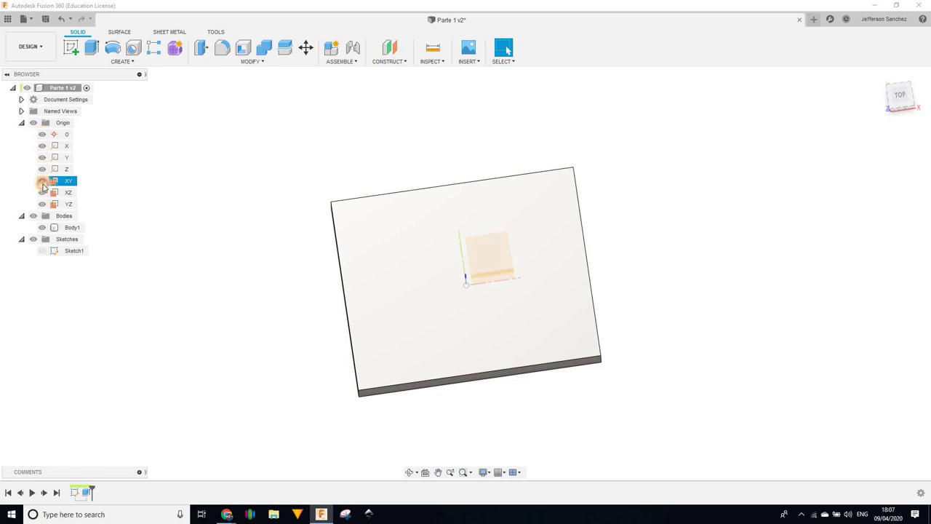
pyautogui.click(42, 183)
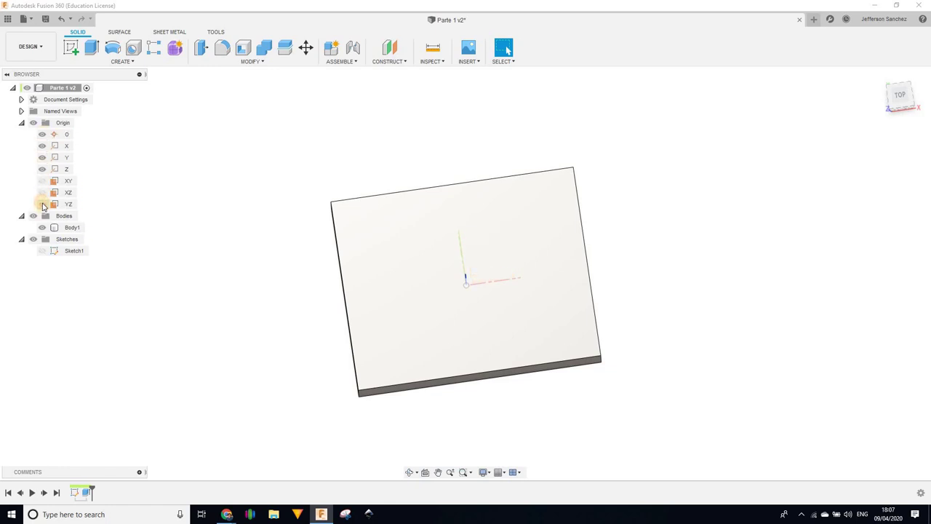
pyautogui.click(41, 184)
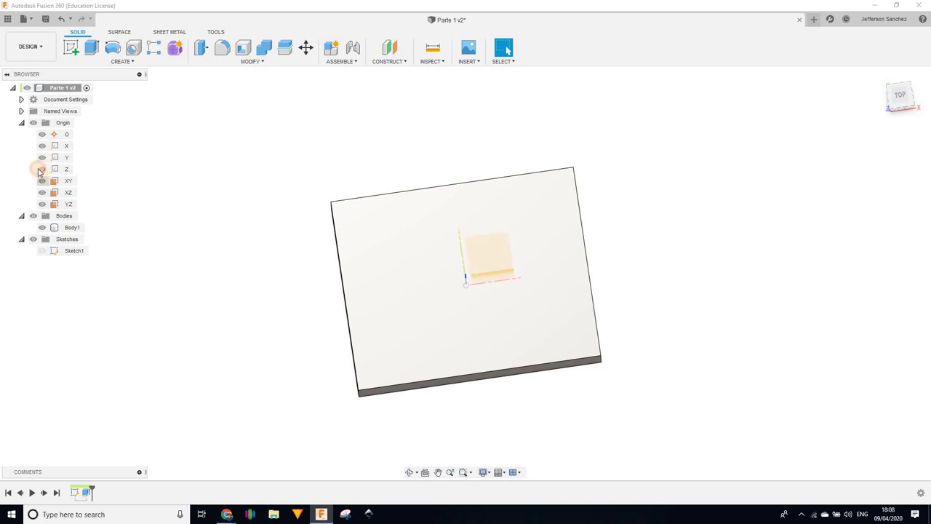
pyautogui.click(41, 182)
pyautogui.click(34, 125)
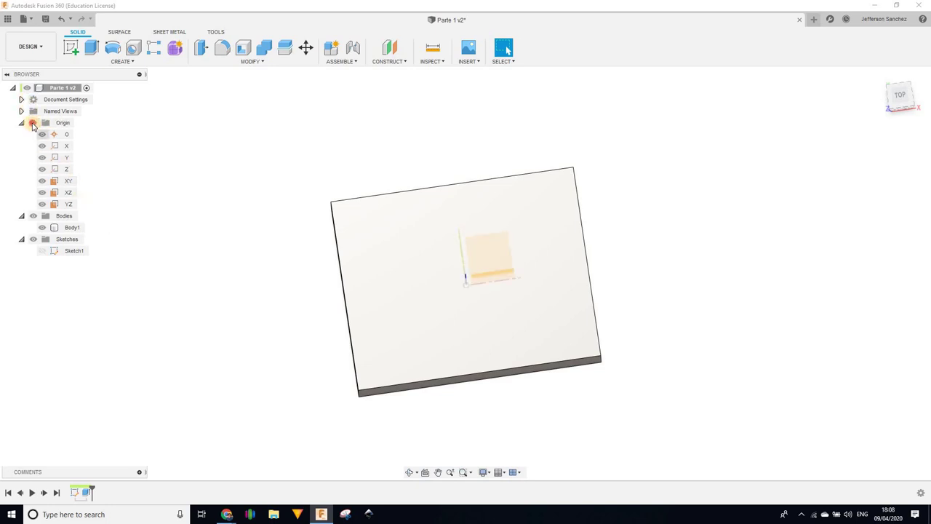
pyautogui.click(33, 125)
pyautogui.click(34, 125)
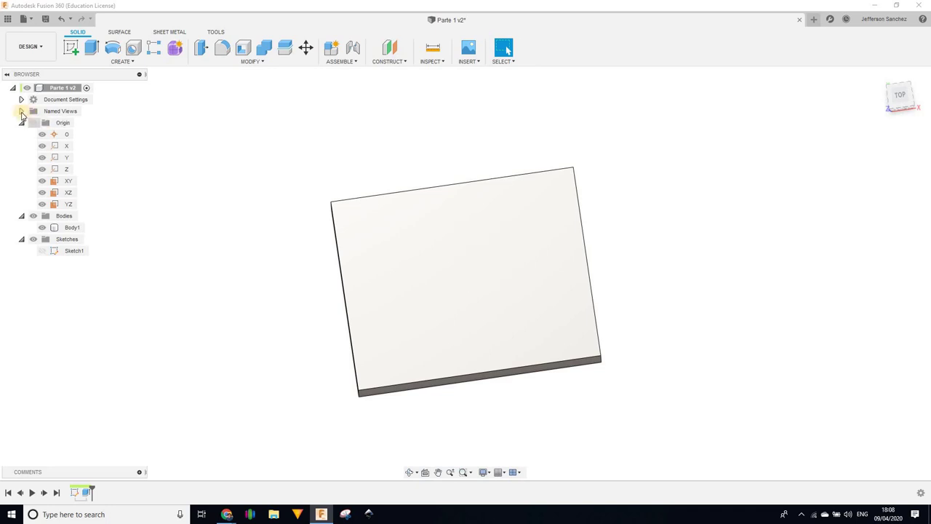
# Jump through the RIGHT, FRONT, RIGHT and HOME named views, then zoom out and orbit
pyautogui.click(22, 111)
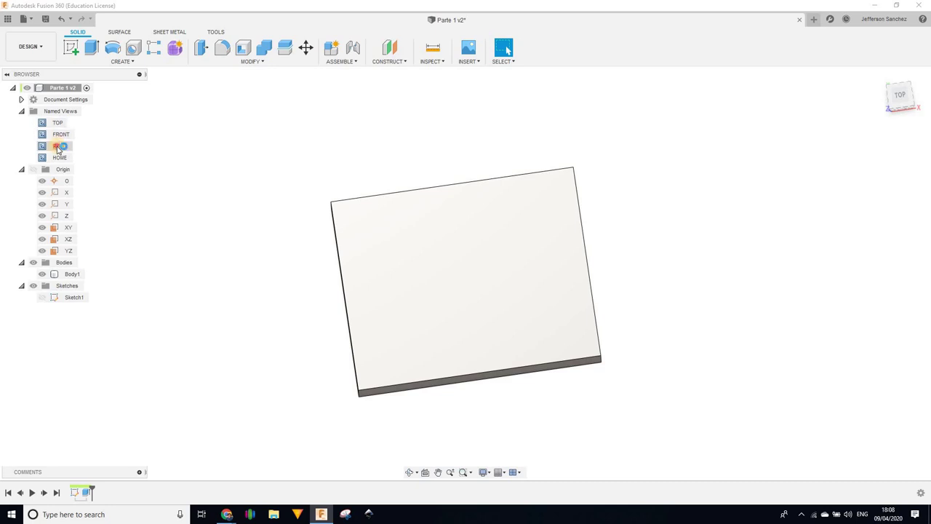
pyautogui.doubleClick(58, 147)
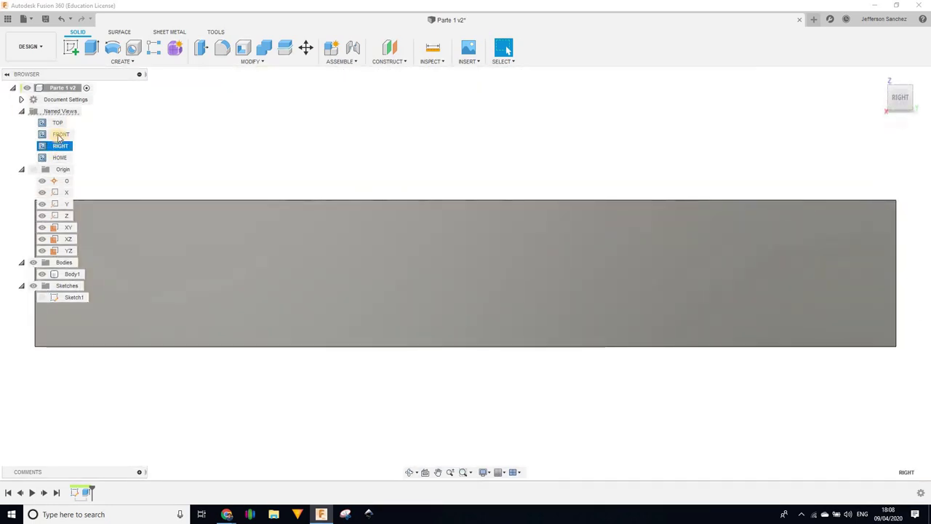
pyautogui.doubleClick(59, 135)
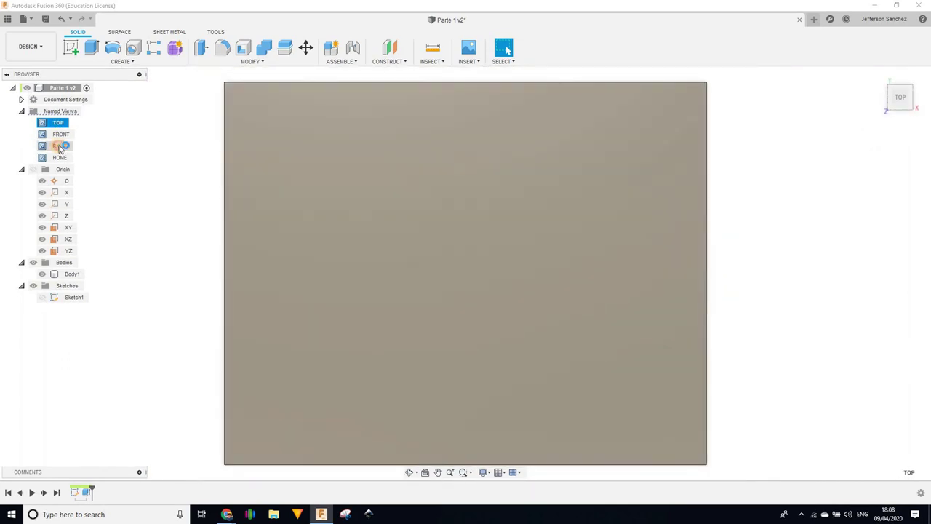
pyautogui.doubleClick(61, 147)
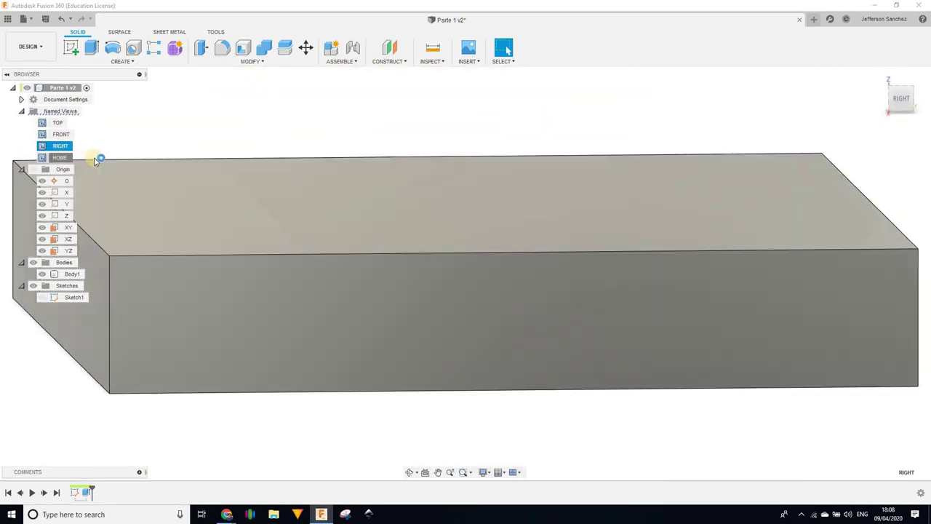
pyautogui.doubleClick(94, 158)
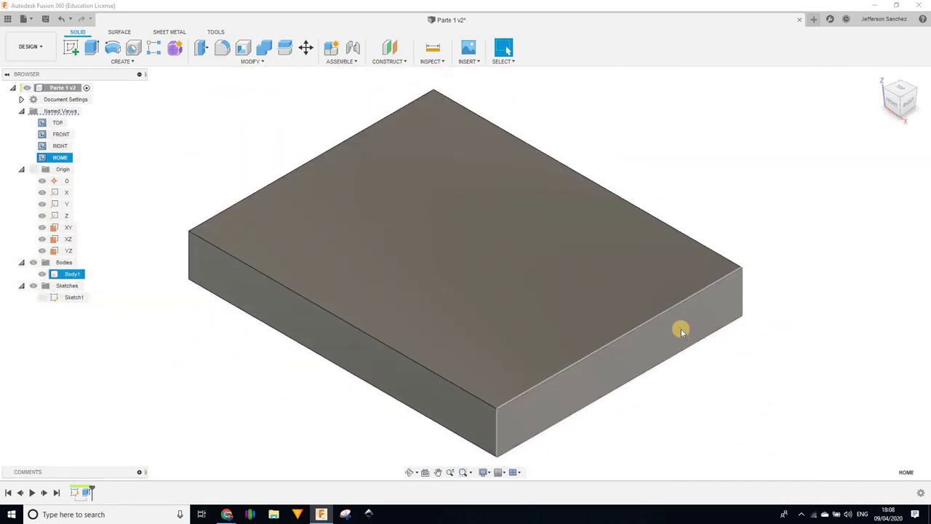
pyautogui.click(750, 332)
pyautogui.scroll(-3, 739, 338)
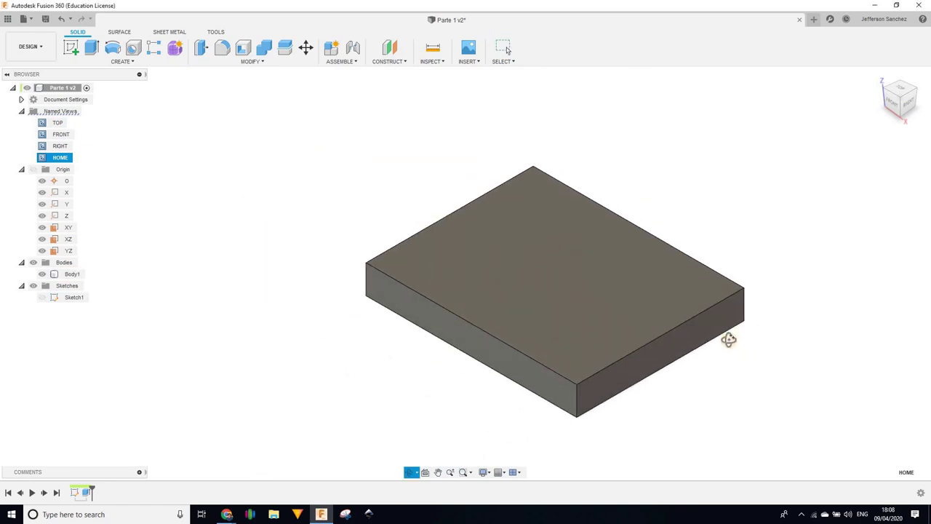
pyautogui.moveTo(728, 339); pyautogui.dragTo(717, 352)
pyautogui.press('Escape')
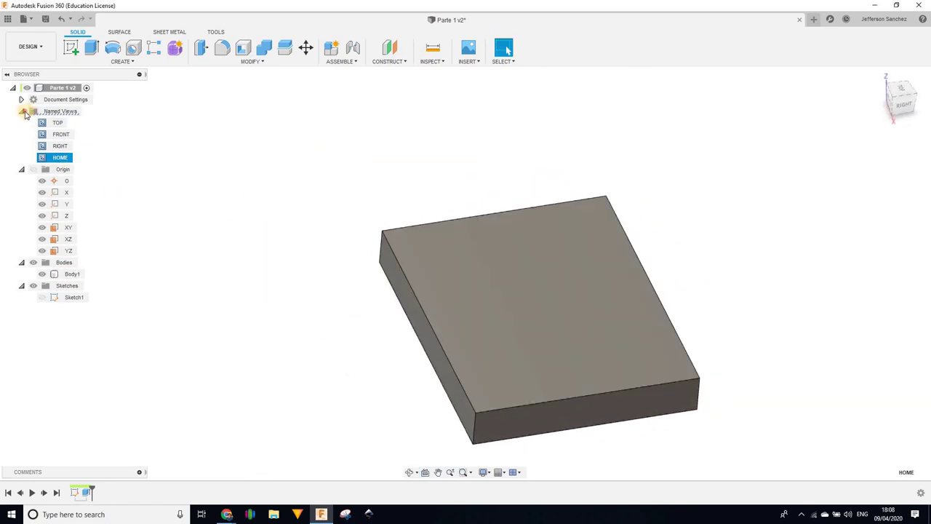
# Collapse Named Views, zoom and pan the plate, then return to the home view
pyautogui.click(25, 113)
pyautogui.click(197, 196)
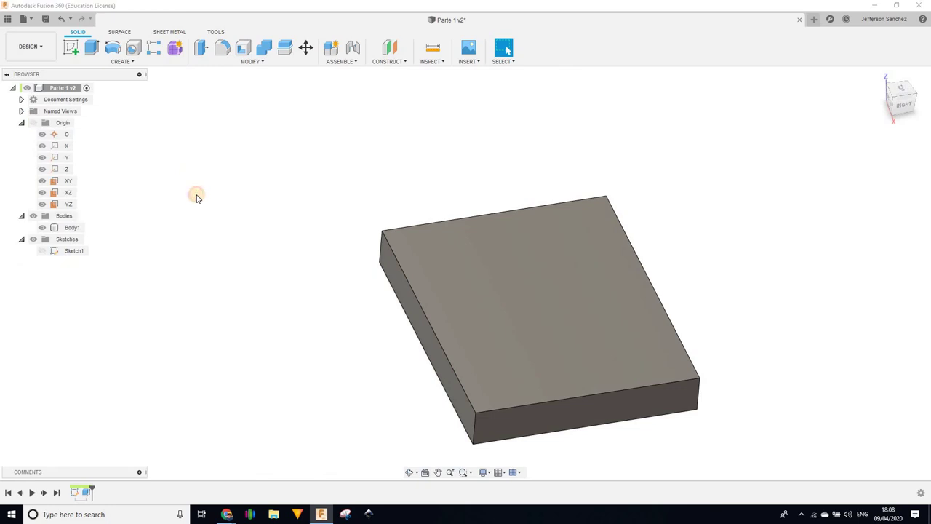
pyautogui.scroll(-3, 782, 325)
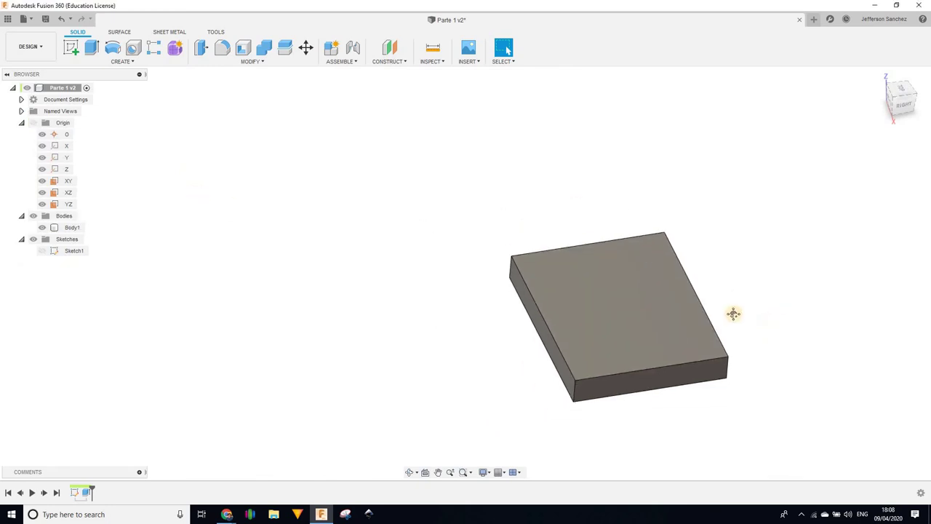
pyautogui.moveTo(734, 313); pyautogui.dragTo(615, 250, button='middle')
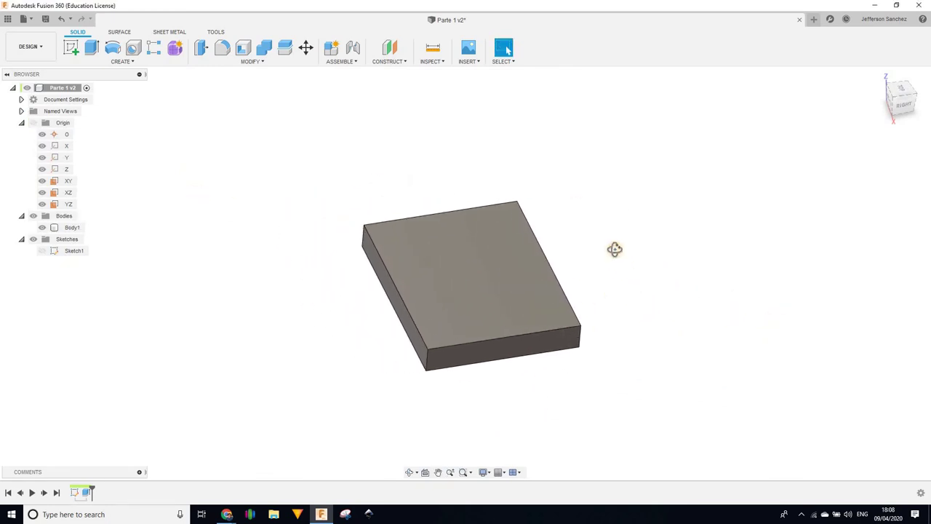
pyautogui.press('F6')
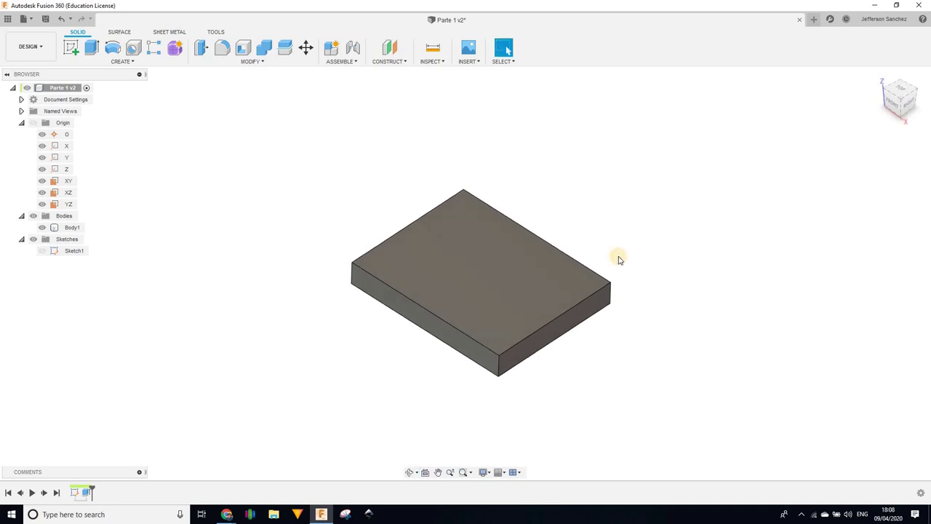
# Orbit the plate through several orientations until it faces nearly top-on
pyautogui.moveTo(734, 301)
pyautogui.keyDown('shift'); pyautogui.mouseDown(button='middle')
pyautogui.moveTo(662, 260)
pyautogui.moveTo(622, 272)
pyautogui.moveTo(514, 260)
pyautogui.moveTo(544, 233)
pyautogui.moveTo(597, 232)
pyautogui.moveTo(671, 187)
pyautogui.moveTo(723, 228)
pyautogui.moveTo(725, 192)
pyautogui.moveTo(685, 165)
pyautogui.moveTo(676, 189)
pyautogui.moveTo(700, 179)
pyautogui.moveTo(678, 181)
pyautogui.mouseUp(button='middle'); pyautogui.keyUp('shift')
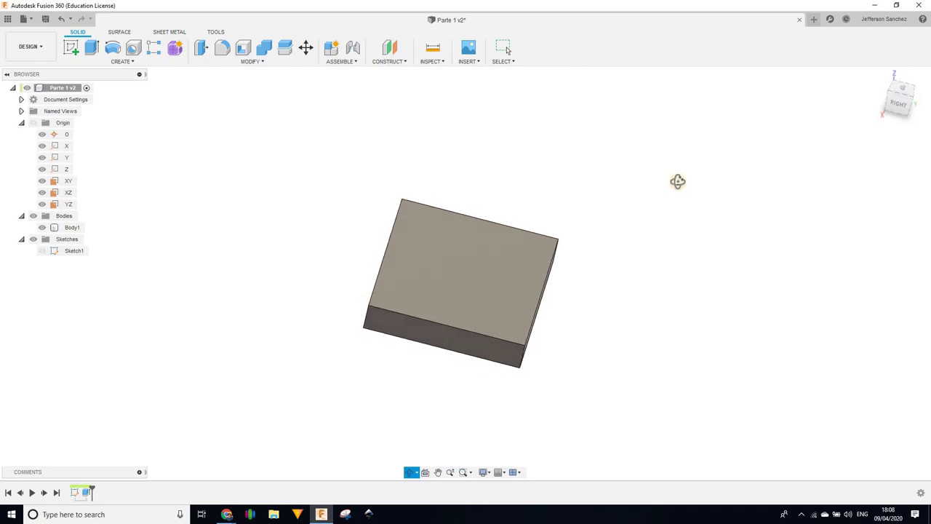
pyautogui.press('Escape')
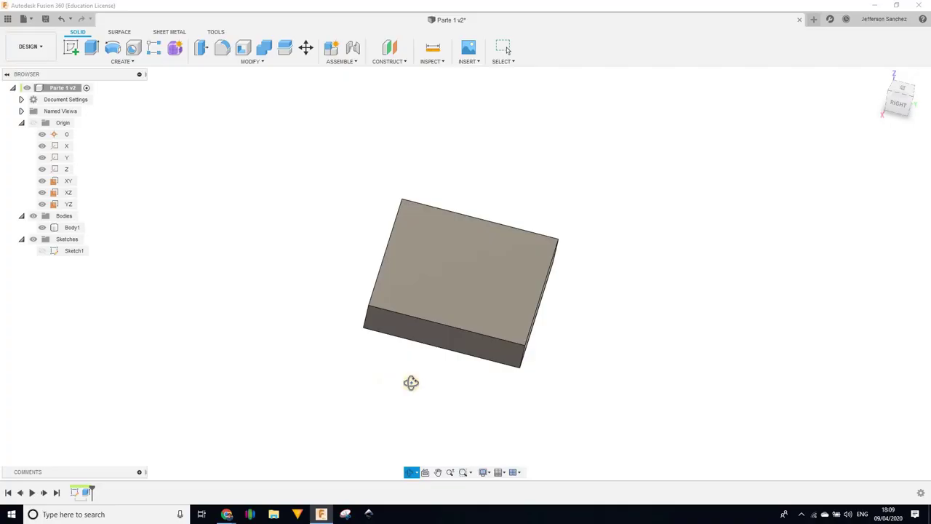
pyautogui.keyDown('shift'); pyautogui.moveTo(495, 399); pyautogui.dragTo(555, 399, button='middle'); pyautogui.keyUp('shift')
pyautogui.moveTo(619, 383)
pyautogui.keyDown('shift'); pyautogui.mouseDown(button='middle')
pyautogui.moveTo(627, 380)
pyautogui.moveTo(491, 420)
pyautogui.moveTo(394, 420)
pyautogui.moveTo(536, 422)
pyautogui.moveTo(659, 405)
pyautogui.moveTo(541, 420)
pyautogui.moveTo(422, 418)
pyautogui.moveTo(536, 421)
pyautogui.moveTo(542, 262)
pyautogui.moveTo(535, 200)
pyautogui.moveTo(532, 492)
pyautogui.moveTo(532, 218)
pyautogui.moveTo(532, 422)
pyautogui.moveTo(492, 410)
pyautogui.moveTo(520, 390)
pyautogui.moveTo(537, 426)
pyautogui.mouseUp(button='middle'); pyautogui.keyUp('shift')
pyautogui.moveTo(537, 427); pyautogui.dragTo(524, 436)
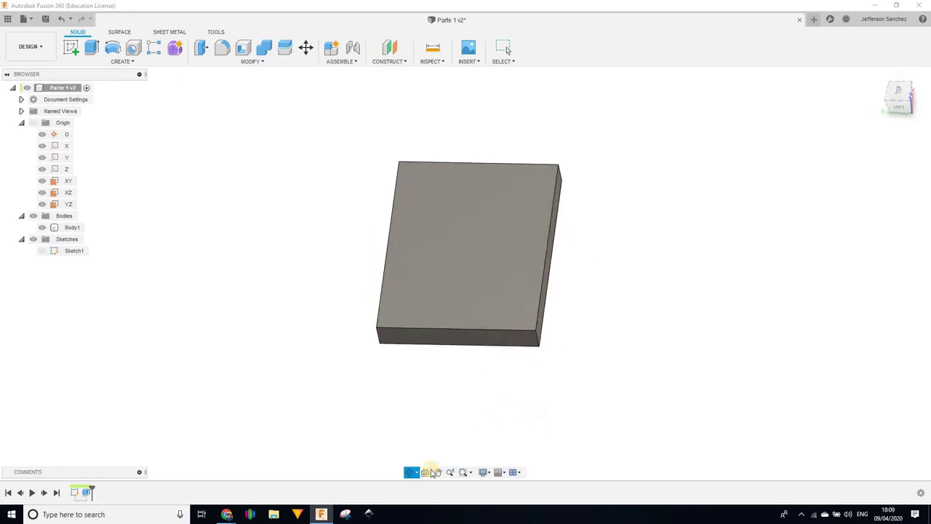
pyautogui.press('Escape')
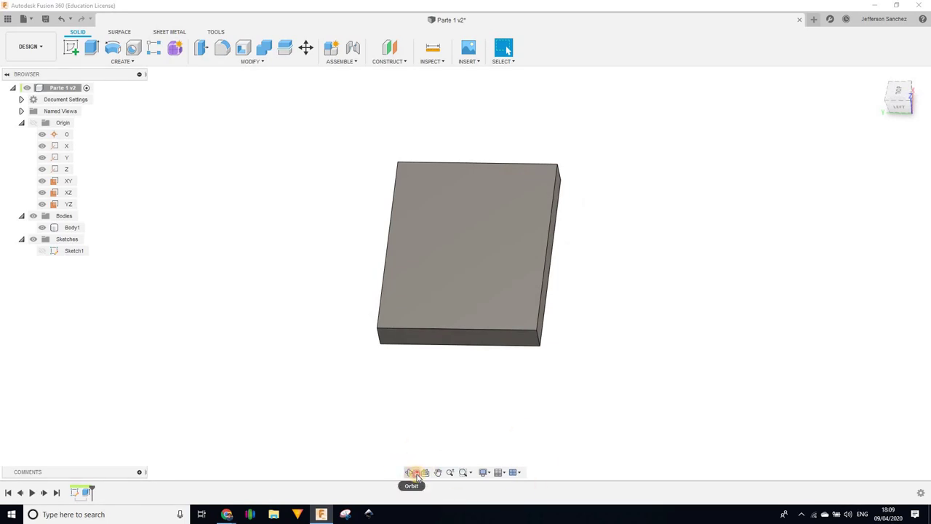
# Use Constrained Orbit to turn the plate to isometric, then to a steep top isometric view
pyautogui.click(417, 474)
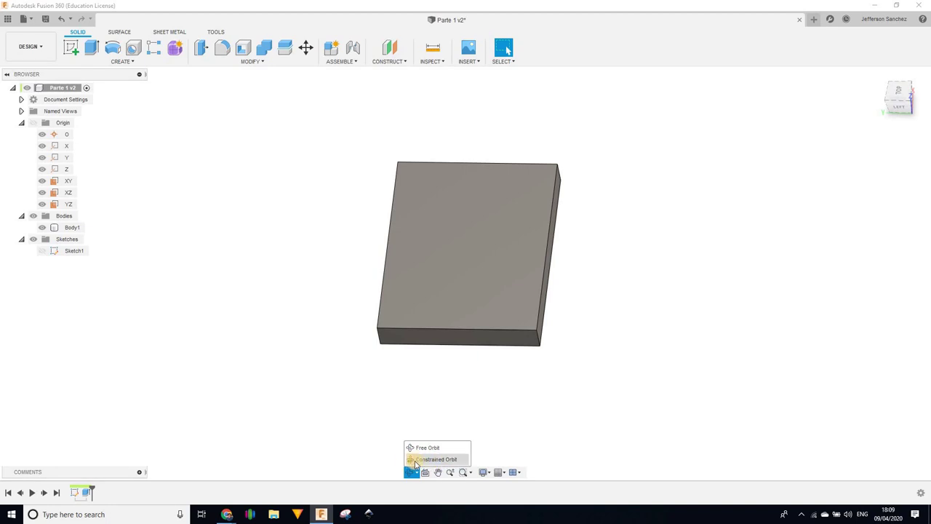
pyautogui.click(447, 456)
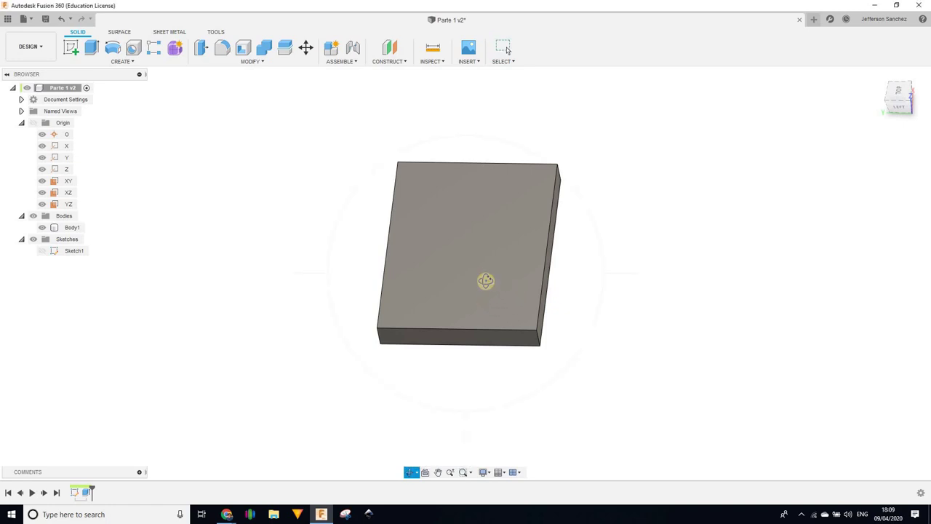
pyautogui.moveTo(474, 274)
pyautogui.mouseDown()
pyautogui.moveTo(495, 260)
pyautogui.moveTo(512, 264)
pyautogui.moveTo(499, 296)
pyautogui.moveTo(500, 364)
pyautogui.moveTo(390, 328)
pyautogui.moveTo(301, 332)
pyautogui.moveTo(426, 345)
pyautogui.moveTo(412, 472)
pyautogui.mouseUp()
pyautogui.click(412, 473)
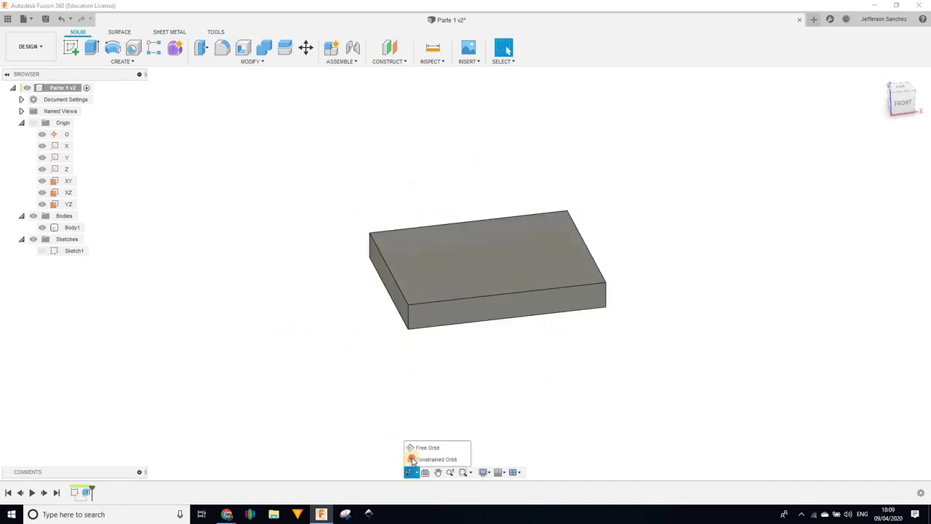
pyautogui.click(412, 459)
pyautogui.moveTo(448, 331)
pyautogui.mouseDown()
pyautogui.moveTo(442, 303)
pyautogui.moveTo(519, 308)
pyautogui.moveTo(532, 327)
pyautogui.moveTo(502, 317)
pyautogui.moveTo(445, 391)
pyautogui.moveTo(494, 378)
pyautogui.moveTo(500, 338)
pyautogui.moveTo(485, 332)
pyautogui.moveTo(482, 380)
pyautogui.moveTo(461, 409)
pyautogui.moveTo(455, 394)
pyautogui.moveTo(407, 401)
pyautogui.moveTo(370, 379)
pyautogui.moveTo(385, 359)
pyautogui.moveTo(470, 371)
pyautogui.moveTo(480, 385)
pyautogui.moveTo(441, 414)
pyautogui.mouseUp()
pyautogui.click(413, 473)
# Switch to Free Orbit and turn the plate to a new oblique view
pyautogui.click(416, 474)
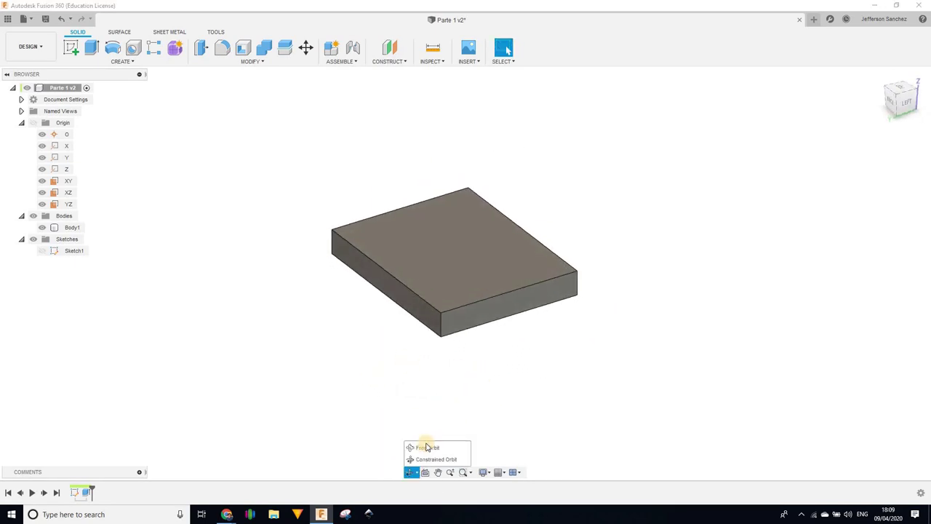
pyautogui.moveTo(509, 401)
pyautogui.mouseDown()
pyautogui.moveTo(494, 362)
pyautogui.moveTo(548, 391)
pyautogui.moveTo(470, 349)
pyautogui.moveTo(471, 328)
pyautogui.moveTo(487, 357)
pyautogui.moveTo(526, 380)
pyautogui.mouseUp()
pyautogui.press('Escape')
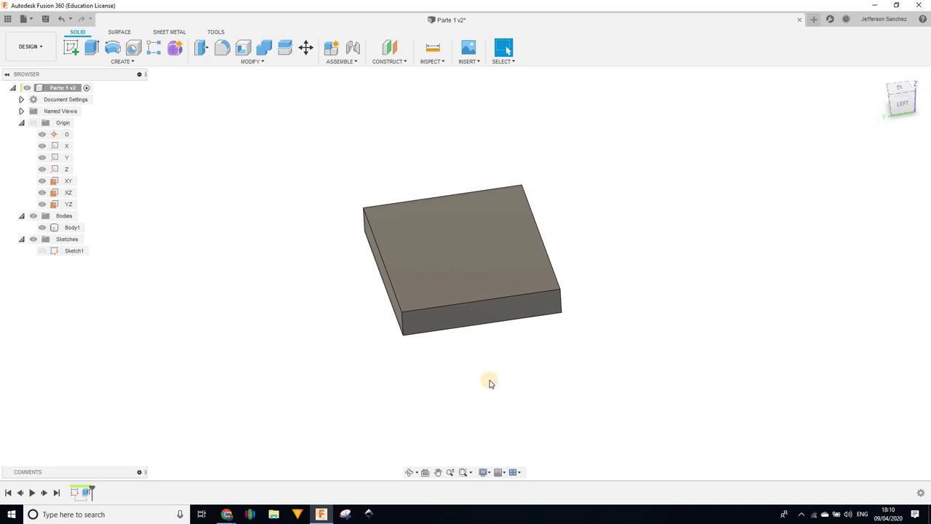
pyautogui.moveTo(566, 439)
pyautogui.keyDown('shift'); pyautogui.mouseDown(button='middle')
pyautogui.moveTo(385, 251)
pyautogui.moveTo(616, 345)
pyautogui.moveTo(657, 336)
pyautogui.moveTo(651, 342)
pyautogui.mouseUp(button='middle'); pyautogui.keyUp('shift')
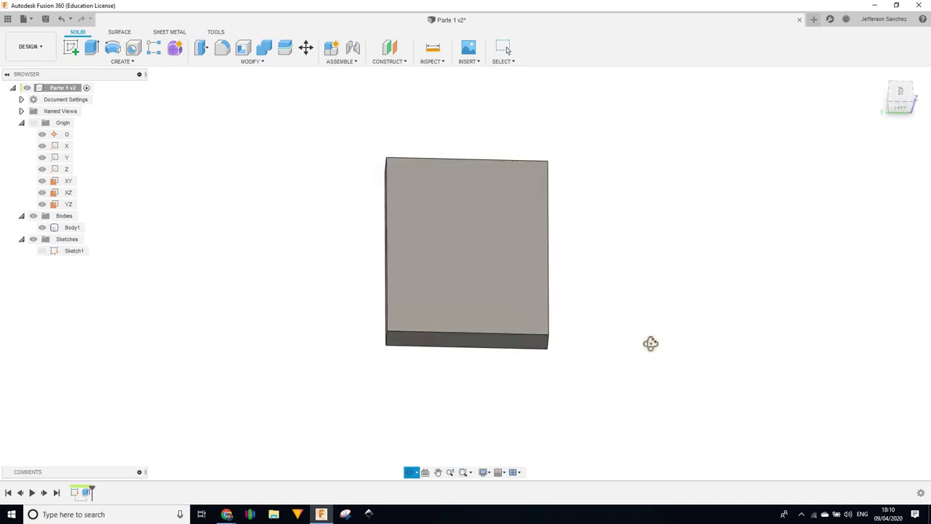
# Pan the plate back and forth across the viewport with the Pan tool
pyautogui.click(438, 473)
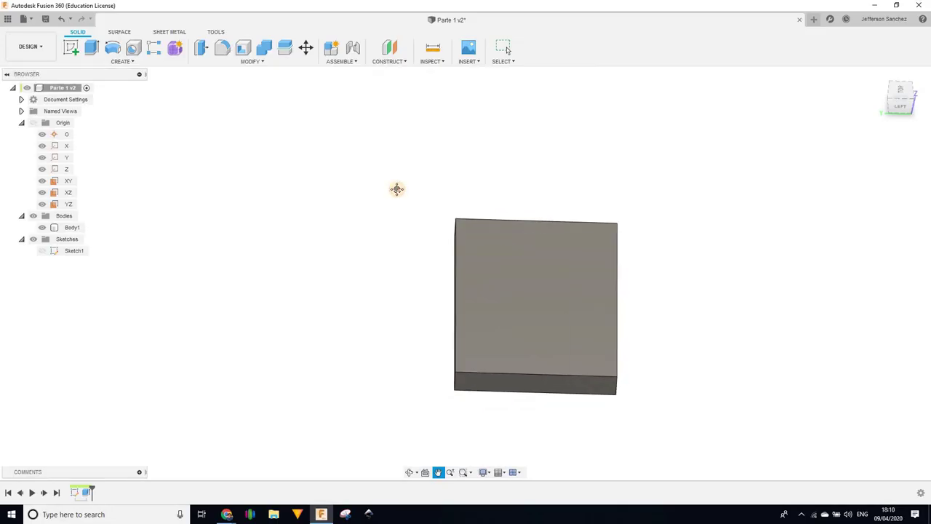
pyautogui.moveTo(395, 189)
pyautogui.mouseDown()
pyautogui.moveTo(241, 204)
pyautogui.moveTo(630, 216)
pyautogui.mouseUp()
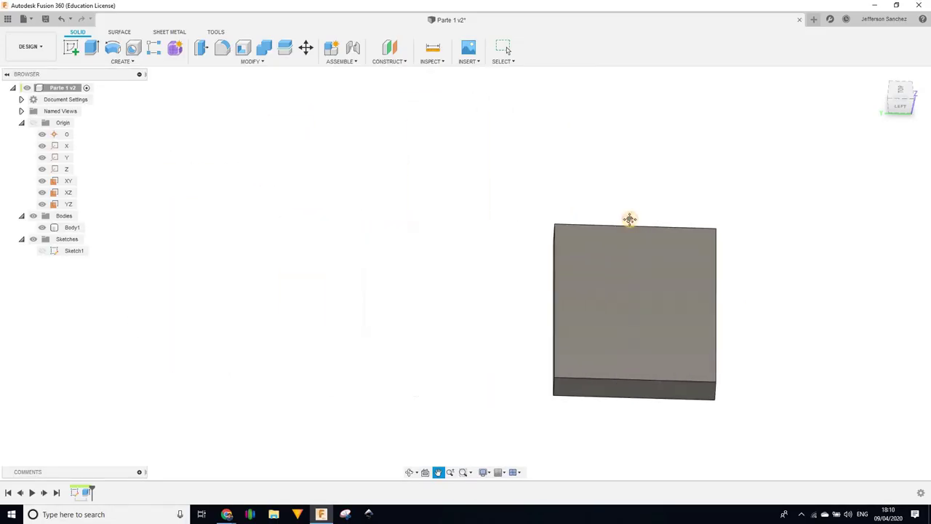
pyautogui.moveTo(459, 287); pyautogui.dragTo(422, 176)
pyautogui.moveTo(705, 239); pyautogui.dragTo(542, 204)
pyautogui.moveTo(313, 223)
pyautogui.mouseDown()
pyautogui.moveTo(438, 258)
pyautogui.moveTo(324, 310)
pyautogui.mouseUp()
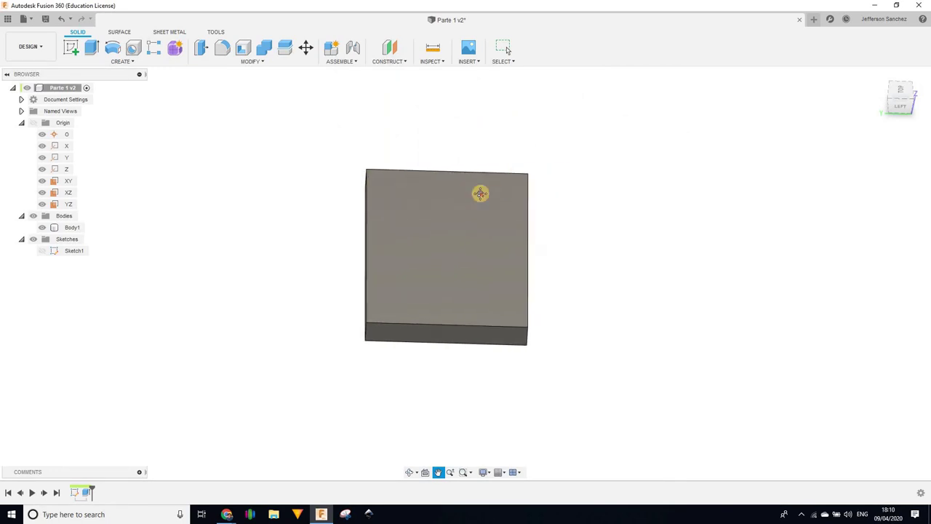
pyautogui.moveTo(480, 193); pyautogui.dragTo(515, 124)
pyautogui.press('Escape')
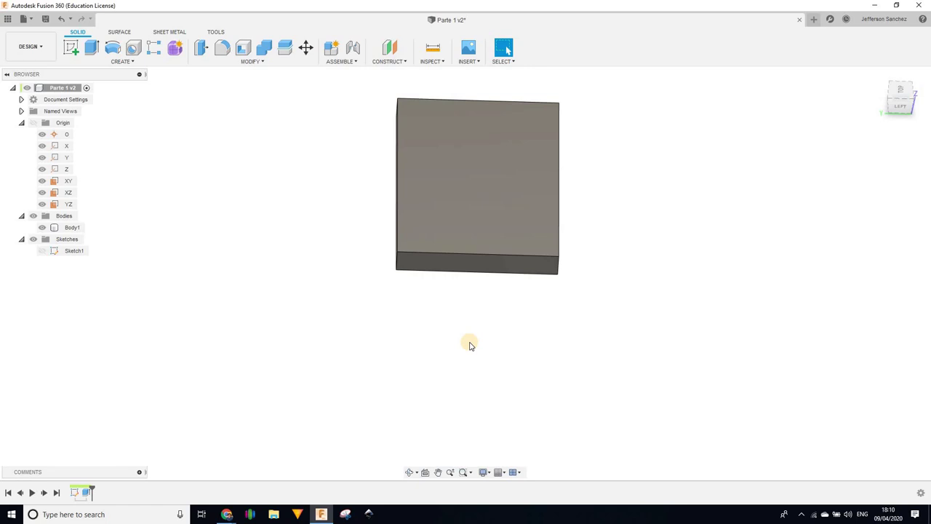
# Select Body1, pan it left and down, then orbit back to a top oblique view
pyautogui.click(486, 214)
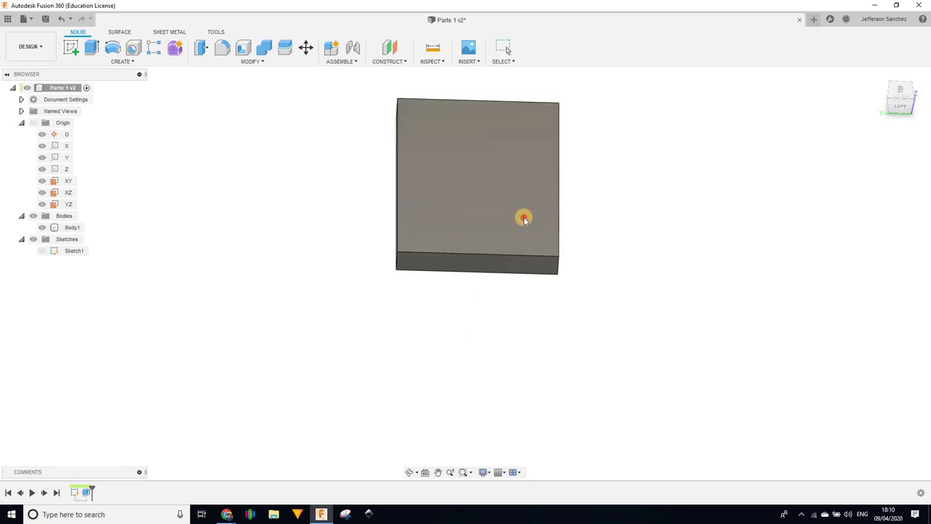
pyautogui.moveTo(553, 221); pyautogui.dragTo(553, 221, button='middle')
pyautogui.moveTo(553, 221); pyautogui.dragTo(520, 235)
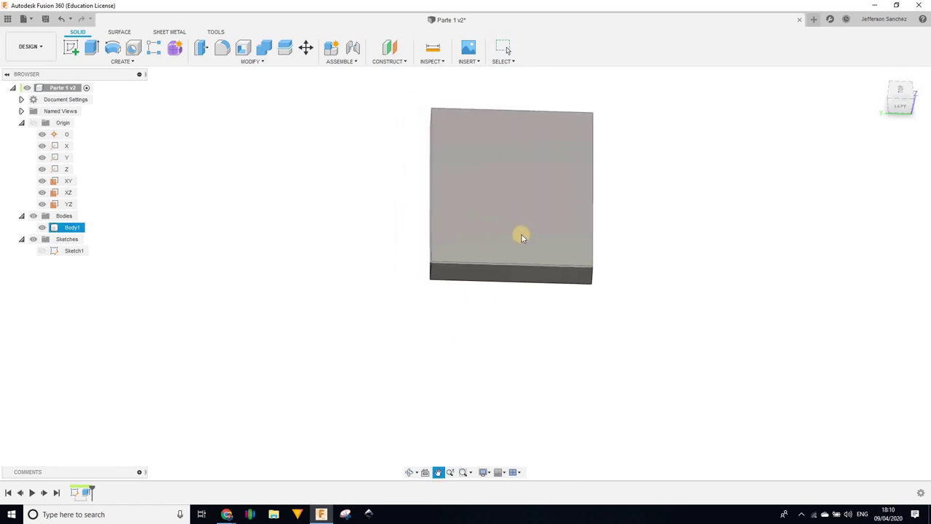
pyautogui.press('Escape')
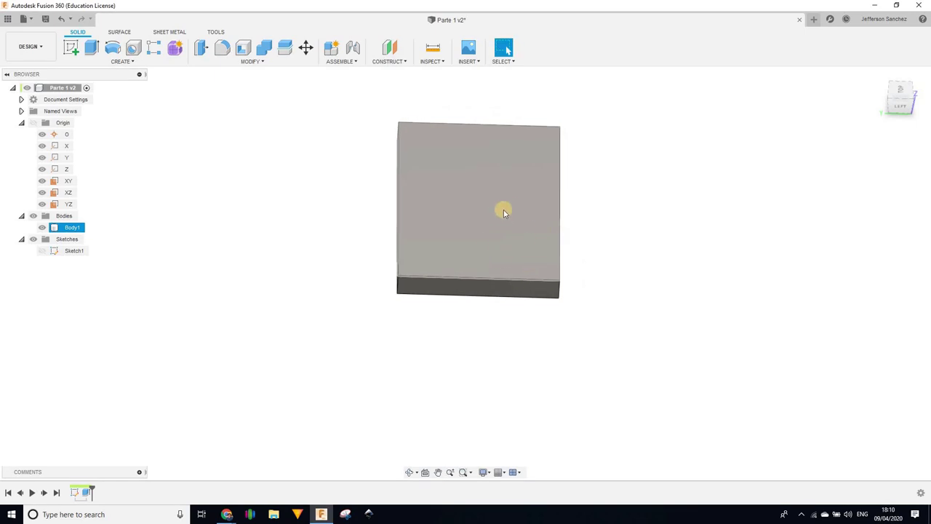
pyautogui.moveTo(463, 223)
pyautogui.mouseDown(button='middle')
pyautogui.moveTo(555, 250)
pyautogui.moveTo(608, 323)
pyautogui.mouseUp(button='middle')
pyautogui.press('Escape')
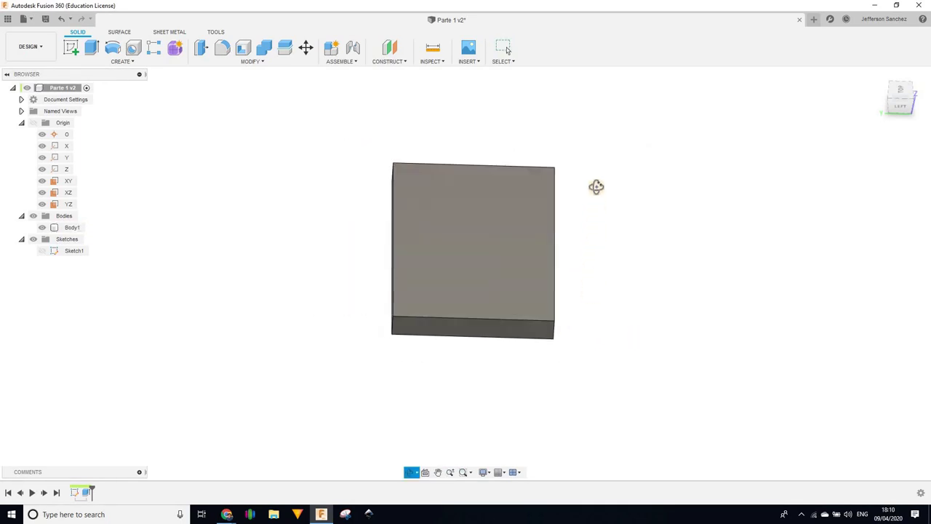
pyautogui.keyDown('shift'); pyautogui.moveTo(597, 185); pyautogui.dragTo(479, 215, button='middle'); pyautogui.keyUp('shift')
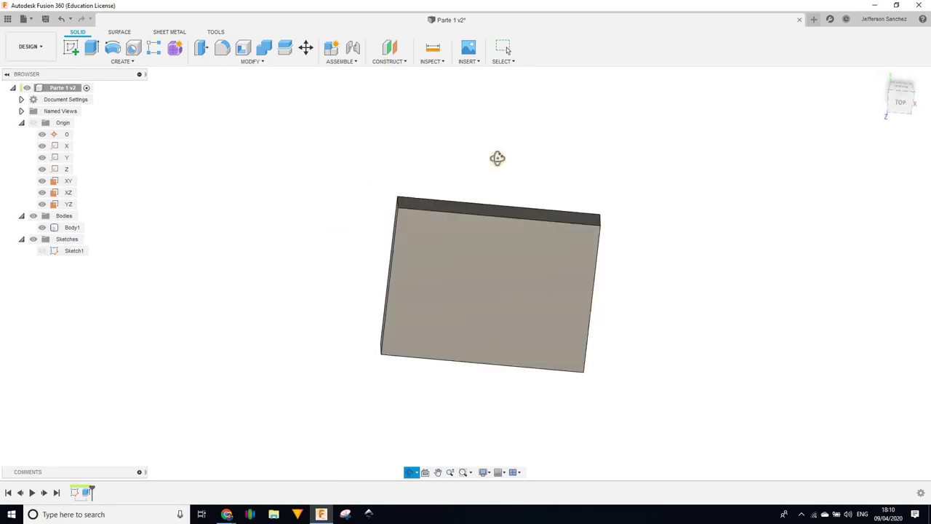
pyautogui.keyDown('shift'); pyautogui.moveTo(479, 215); pyautogui.dragTo(484, 185, button='middle'); pyautogui.keyUp('shift')
# Zoom far out and pan the tiny plate up and left
pyautogui.click(503, 48)
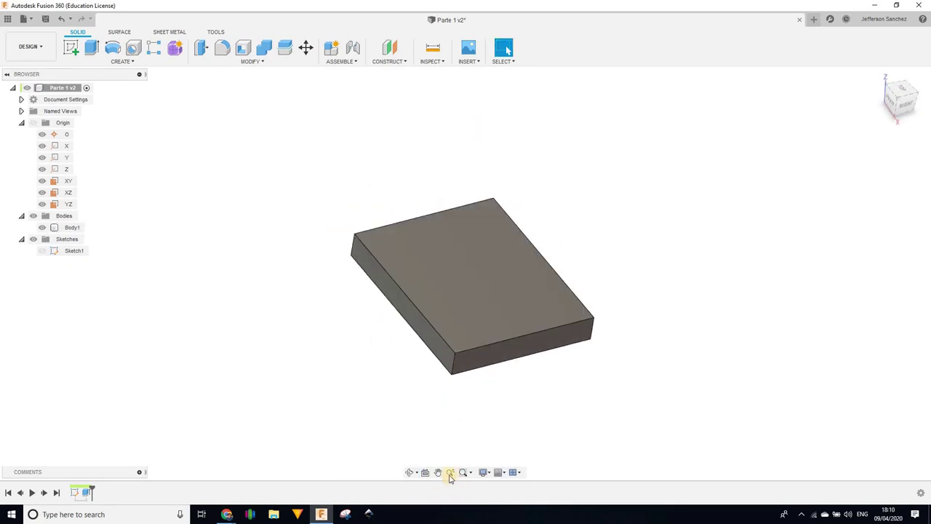
pyautogui.scroll(-2, 532, 354)
pyautogui.scroll(-3, 542, 366)
pyautogui.scroll(-4, 542, 366)
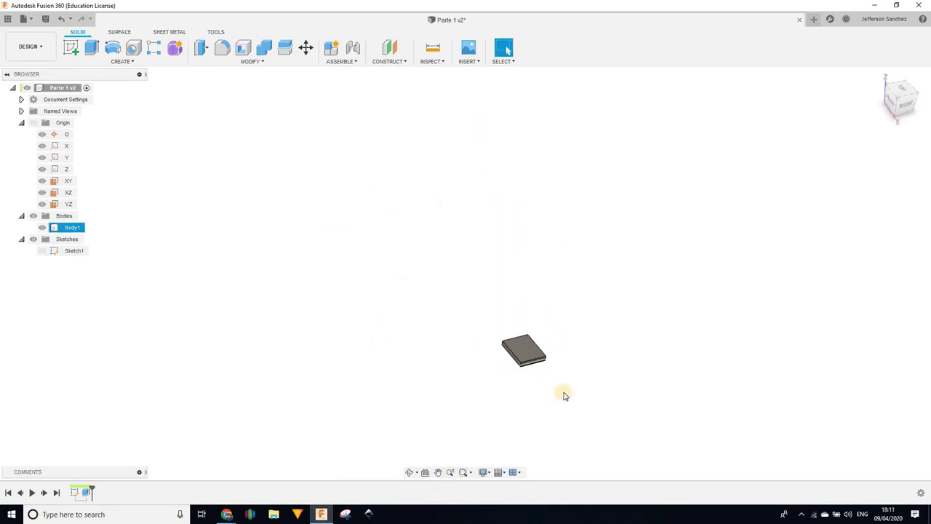
pyautogui.scroll(-3, 563, 391)
pyautogui.scroll(-2, 572, 424)
pyautogui.moveTo(588, 405); pyautogui.dragTo(553, 266, button='middle')
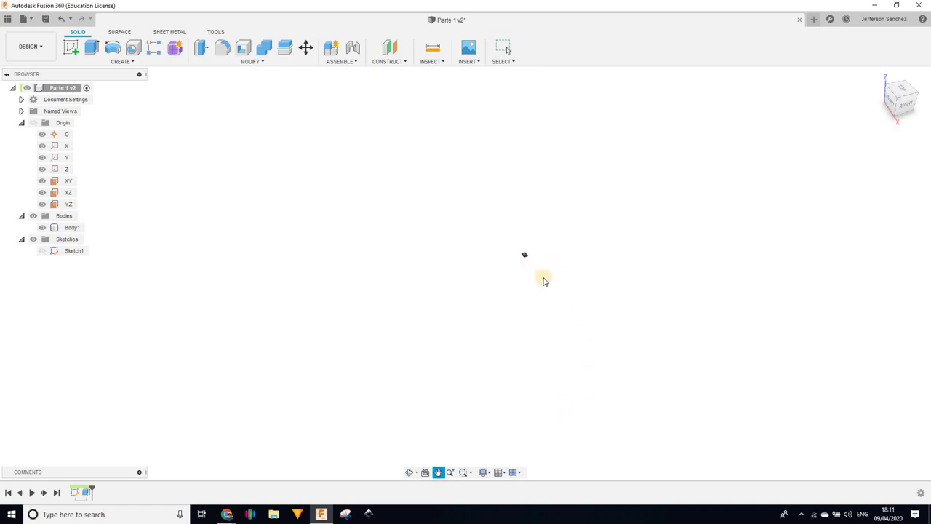
pyautogui.press('Escape')
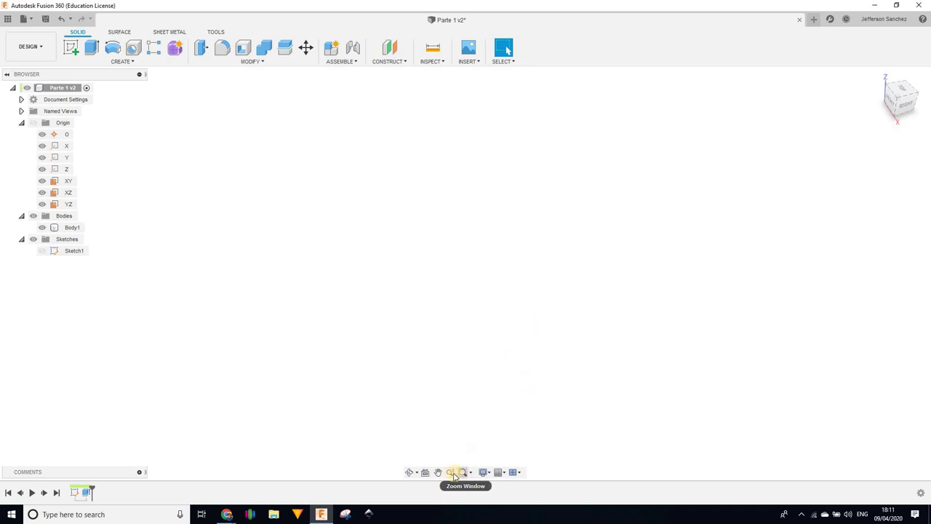
# Fit the whole plate into view from the Zoom dropdown
pyautogui.click(464, 475)
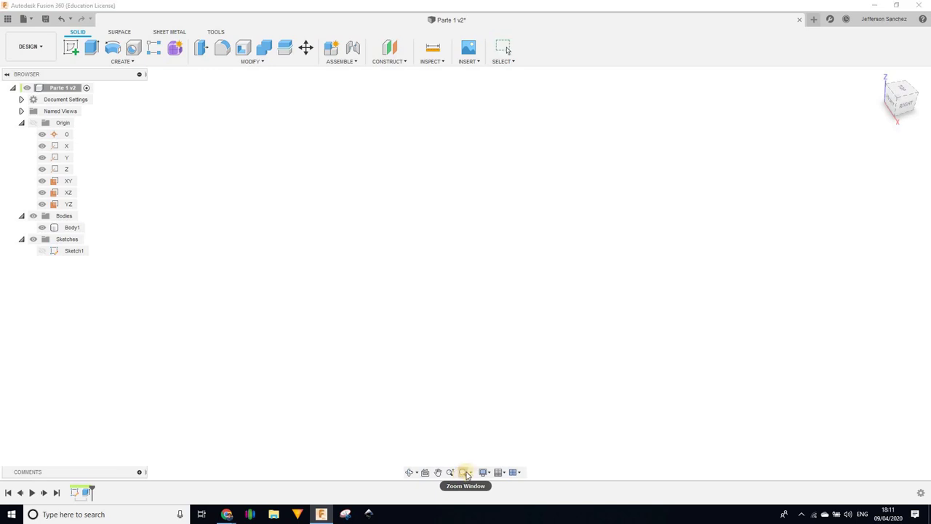
pyautogui.click(471, 474)
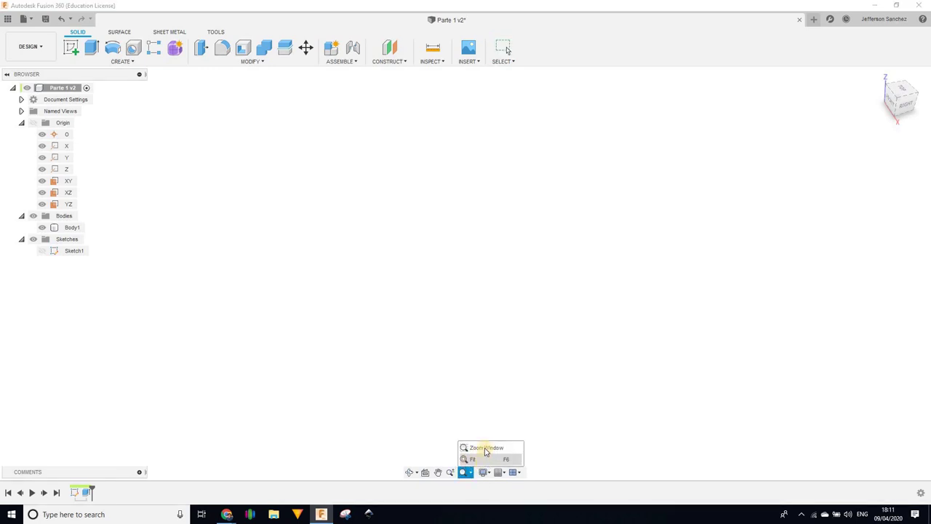
pyautogui.click(512, 460)
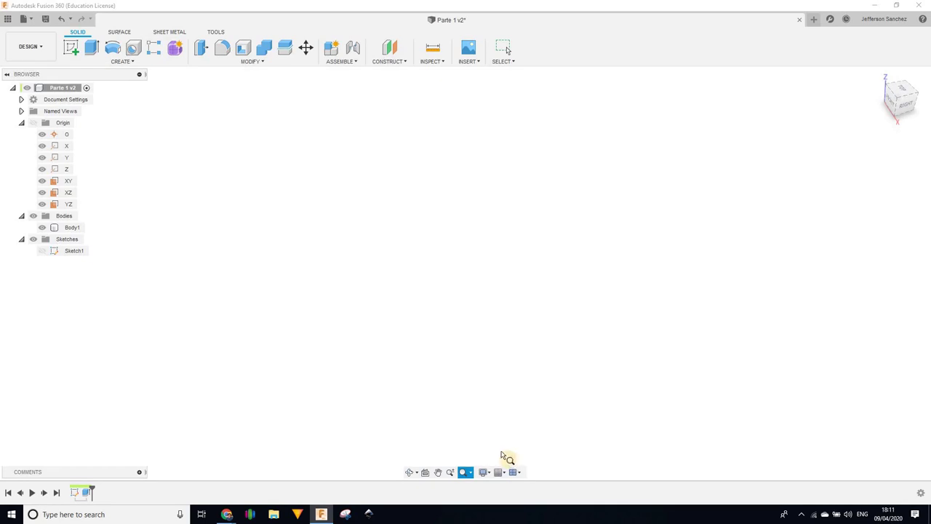
pyautogui.click(472, 473)
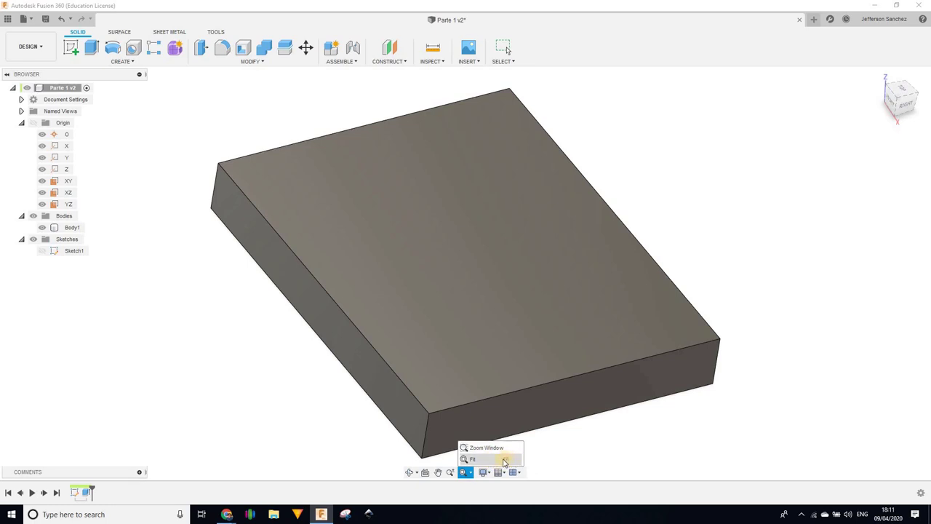
# Zoom out and slide the plate left, then fit it back into view with F6
pyautogui.moveTo(622, 412)
pyautogui.mouseDown()
pyautogui.moveTo(691, 321)
pyautogui.moveTo(679, 322)
pyautogui.mouseUp()
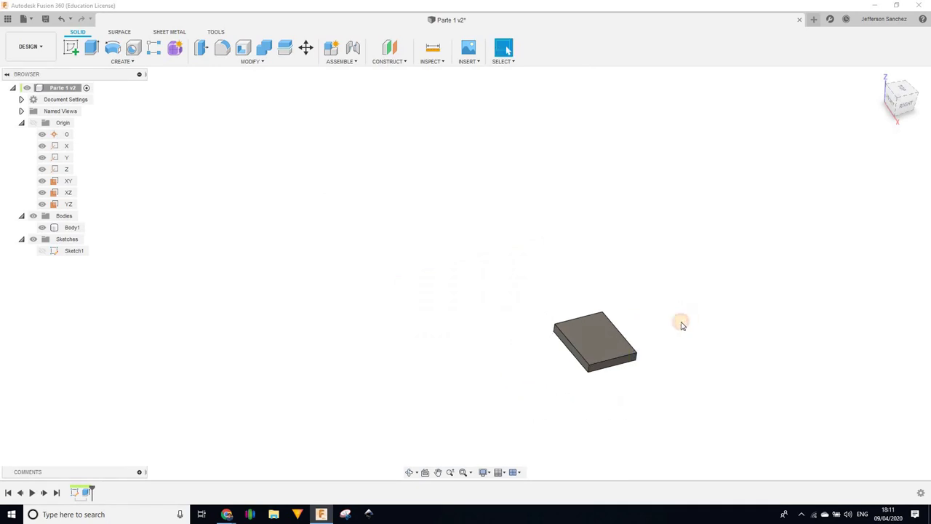
pyautogui.scroll(-3, 673, 349)
pyautogui.moveTo(671, 345); pyautogui.dragTo(541, 320, button='middle')
pyautogui.press('Escape')
pyautogui.scroll(-2, 538, 313)
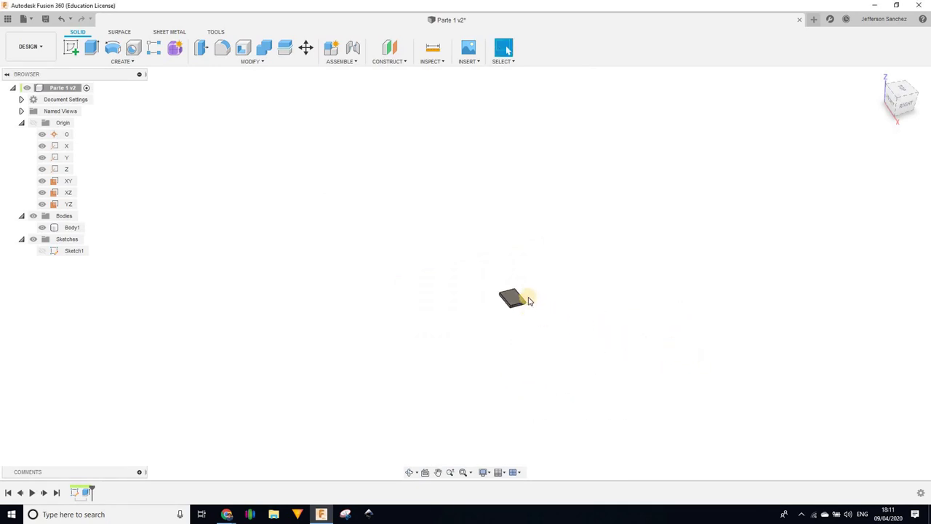
pyautogui.scroll(-2, 539, 291)
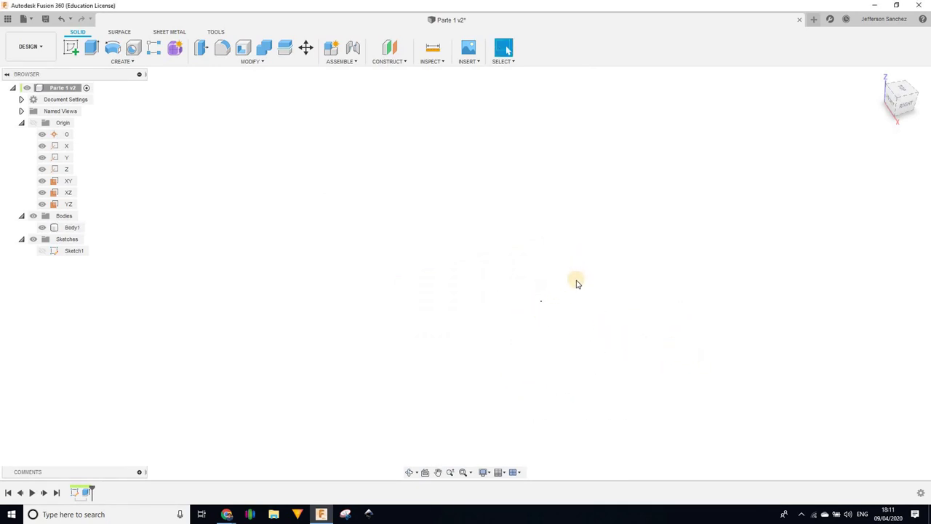
pyautogui.press('F6')
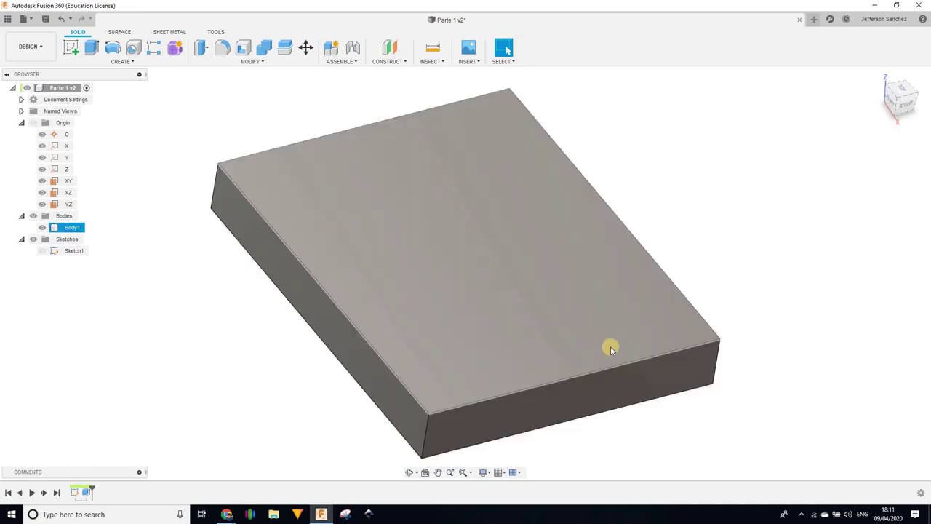
pyautogui.click(470, 472)
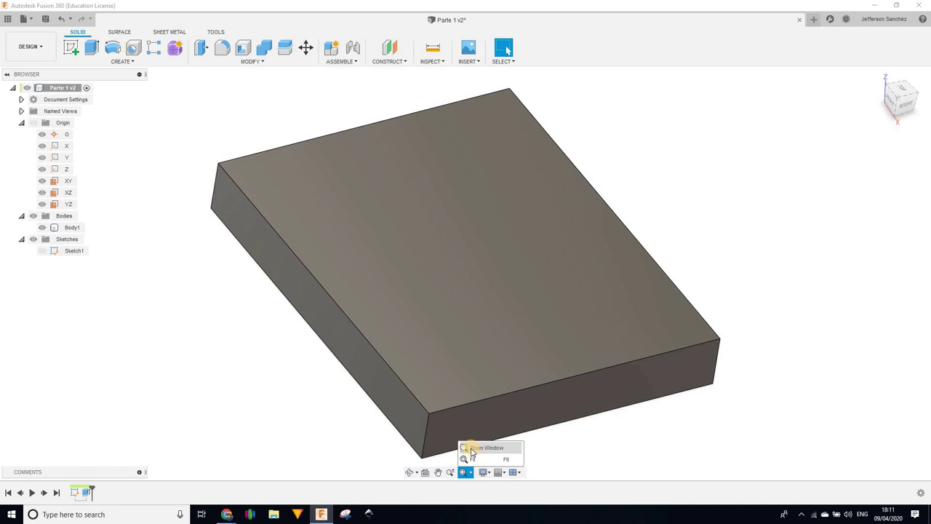
# Zoom Window onto the plate's left corner, then zoom back out around the plate
pyautogui.click(469, 447)
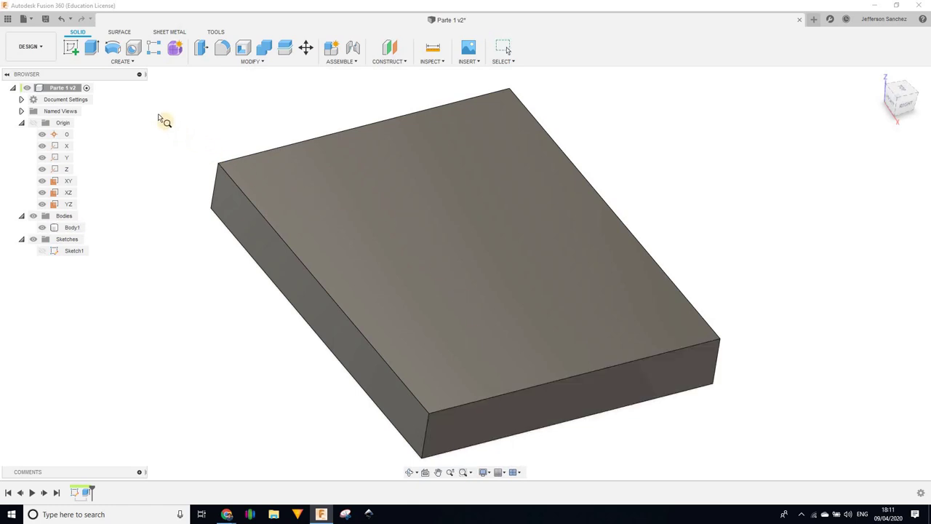
pyautogui.moveTo(168, 119); pyautogui.dragTo(301, 254)
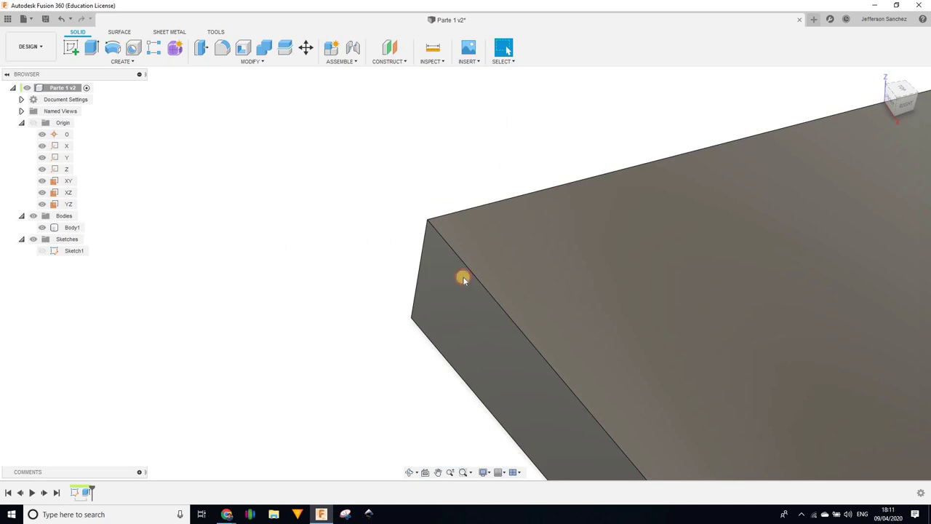
pyautogui.moveTo(464, 279); pyautogui.dragTo(389, 184)
pyautogui.moveTo(664, 438); pyautogui.dragTo(422, 192)
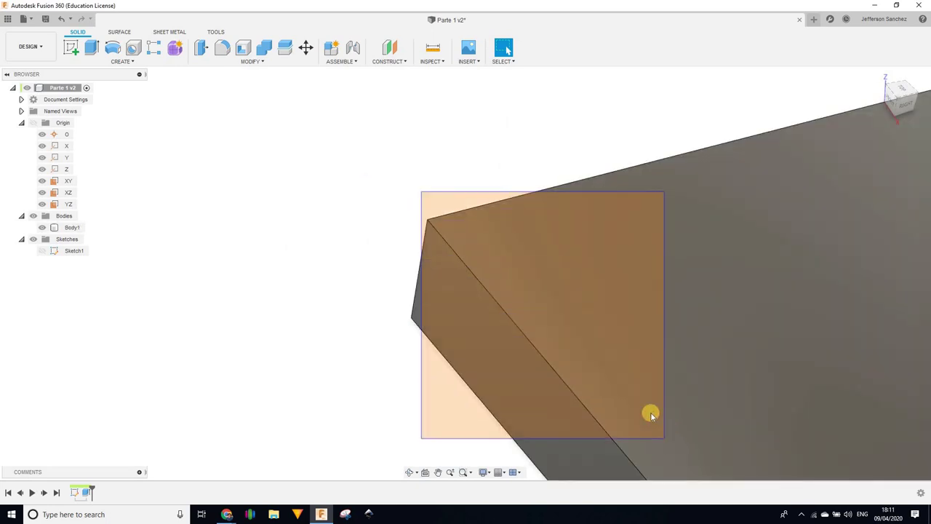
pyautogui.moveTo(650, 412); pyautogui.dragTo(633, 349)
pyautogui.scroll(-5, 626, 322)
pyautogui.click(496, 289)
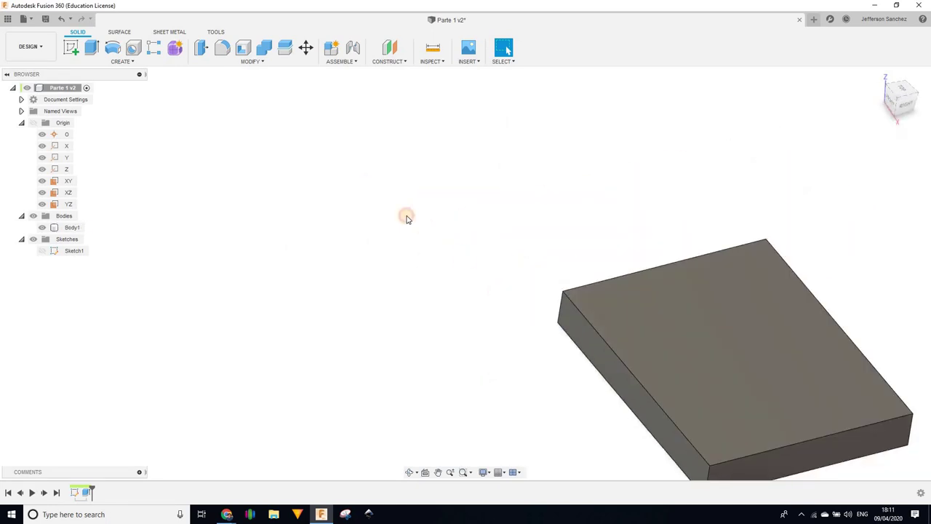
pyautogui.moveTo(406, 218); pyautogui.dragTo(502, 220)
pyautogui.scroll(-3, 505, 223)
pyautogui.click(618, 244)
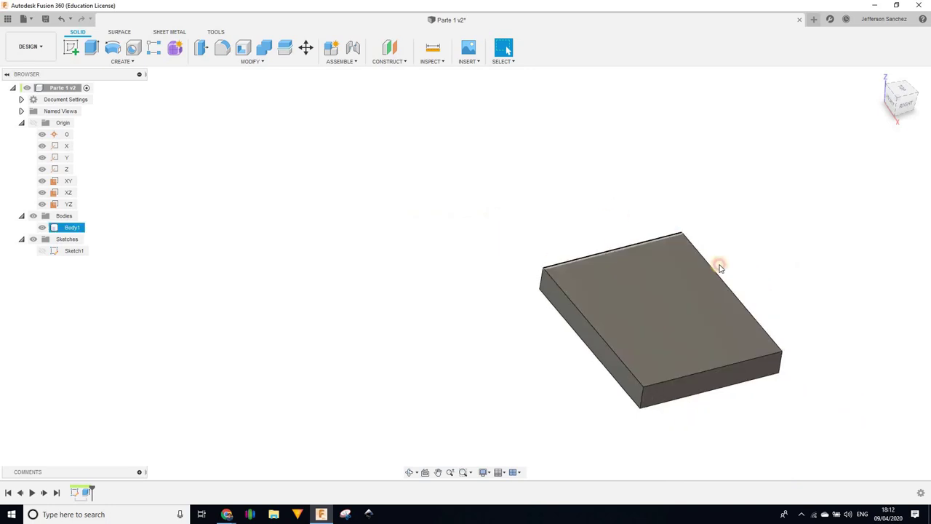
pyautogui.moveTo(719, 269); pyautogui.dragTo(781, 367)
pyautogui.moveTo(735, 334)
pyautogui.mouseDown()
pyautogui.moveTo(611, 215)
pyautogui.moveTo(788, 299)
pyautogui.mouseUp()
# Zoom Window onto the plate's top edge, then scroll out until the plate sits small
pyautogui.click(469, 472)
pyautogui.click(466, 486)
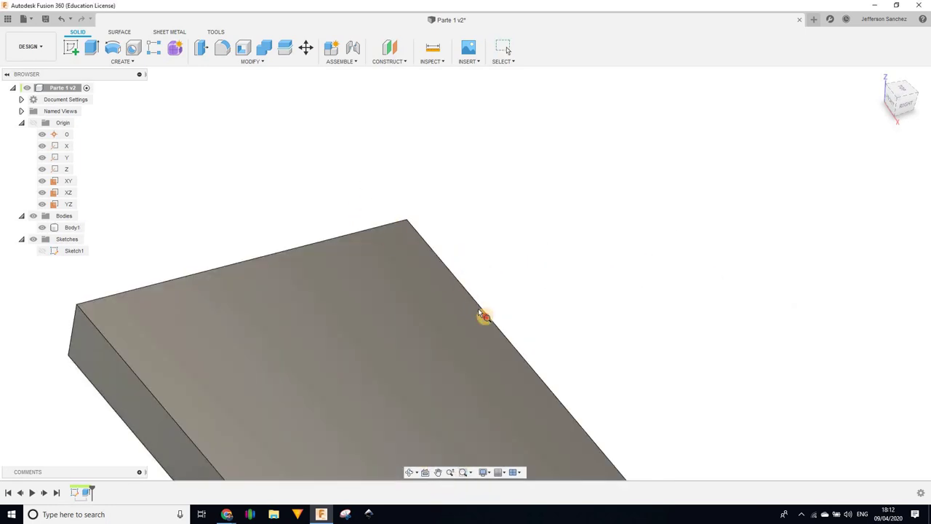
pyautogui.moveTo(480, 315); pyautogui.dragTo(419, 212)
pyautogui.click(493, 323)
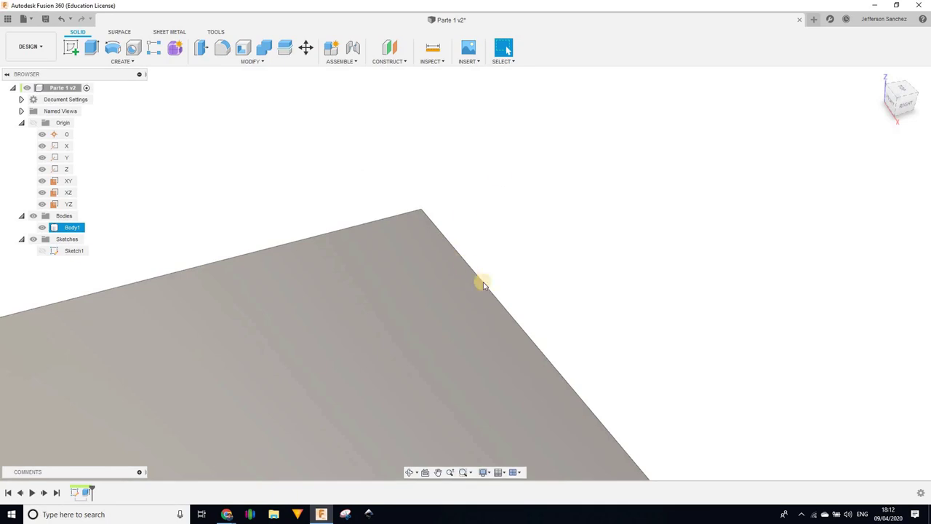
pyautogui.scroll(-2, 483, 284)
pyautogui.scroll(-2, 565, 390)
pyautogui.scroll(-2, 533, 411)
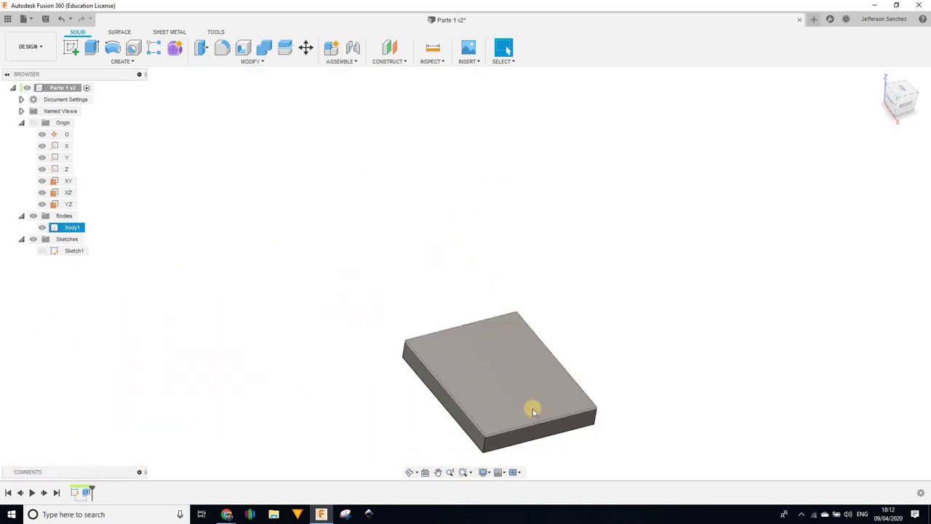
# Set the visual style to Shaded in Display Settings
pyautogui.click(614, 335)
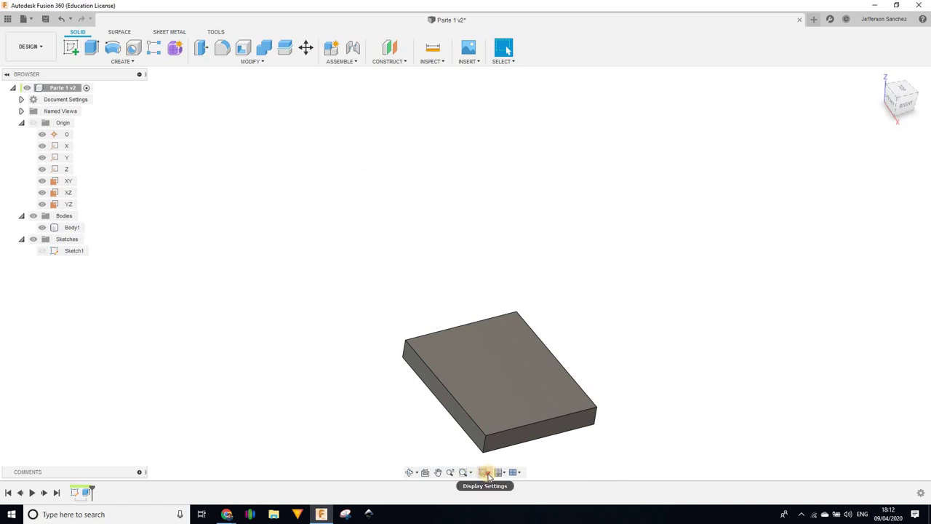
pyautogui.click(487, 474)
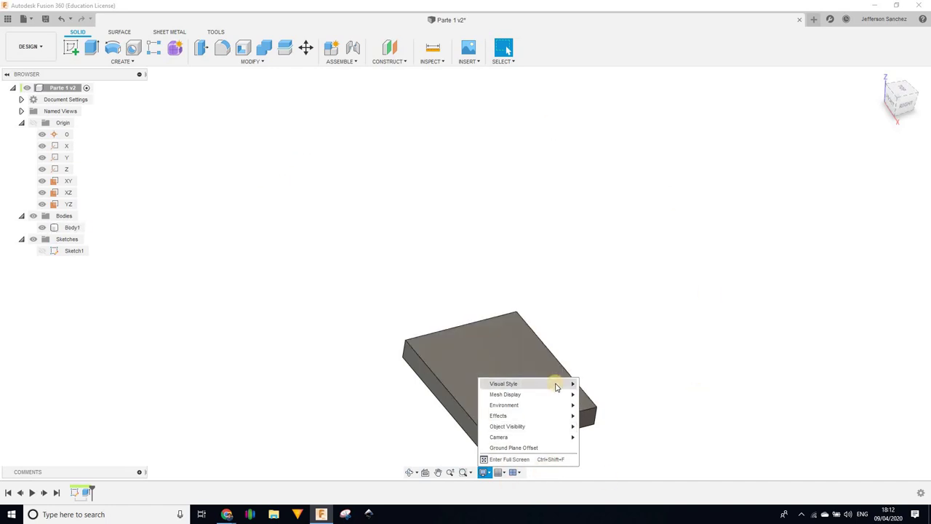
pyautogui.click(604, 383)
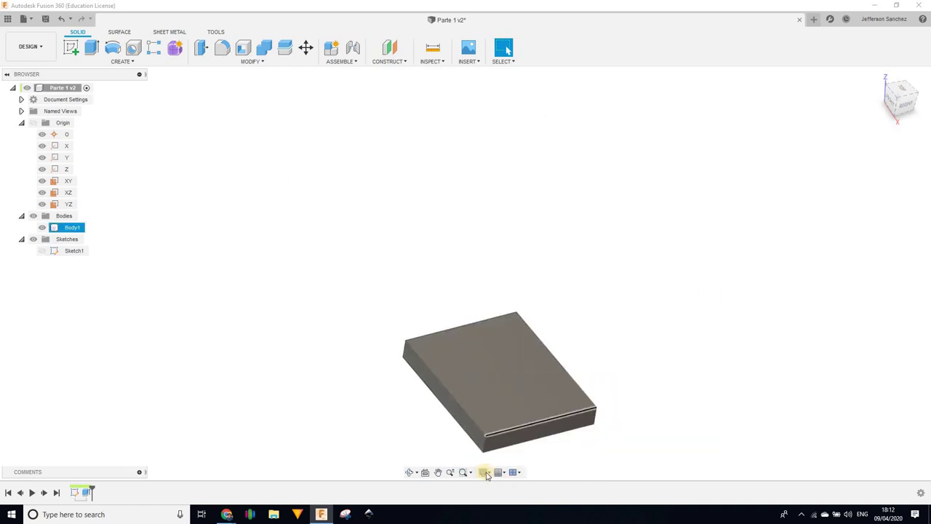
pyautogui.click(483, 472)
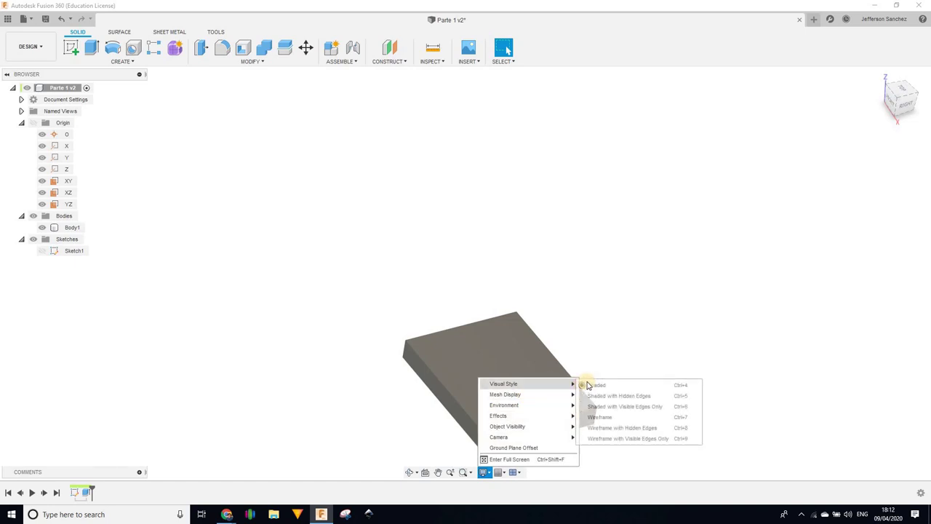
pyautogui.moveTo(528, 384)
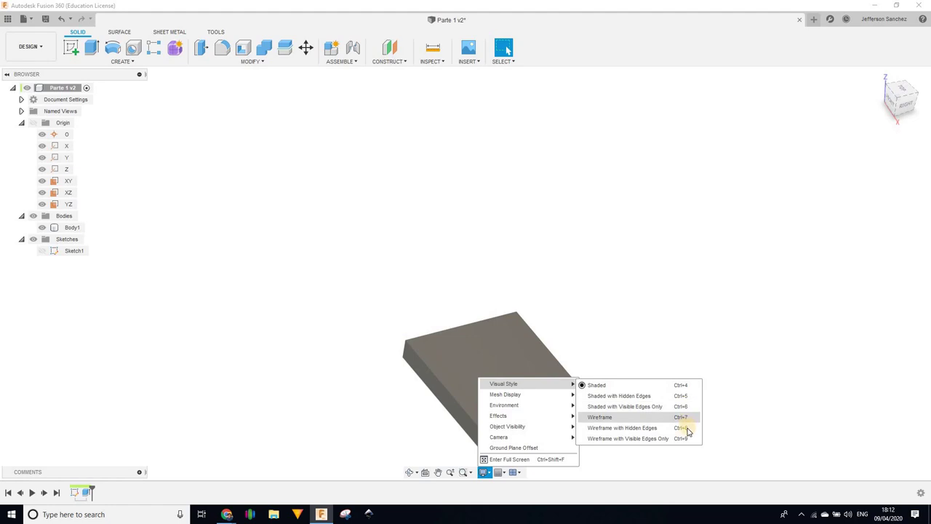
pyautogui.click(623, 359)
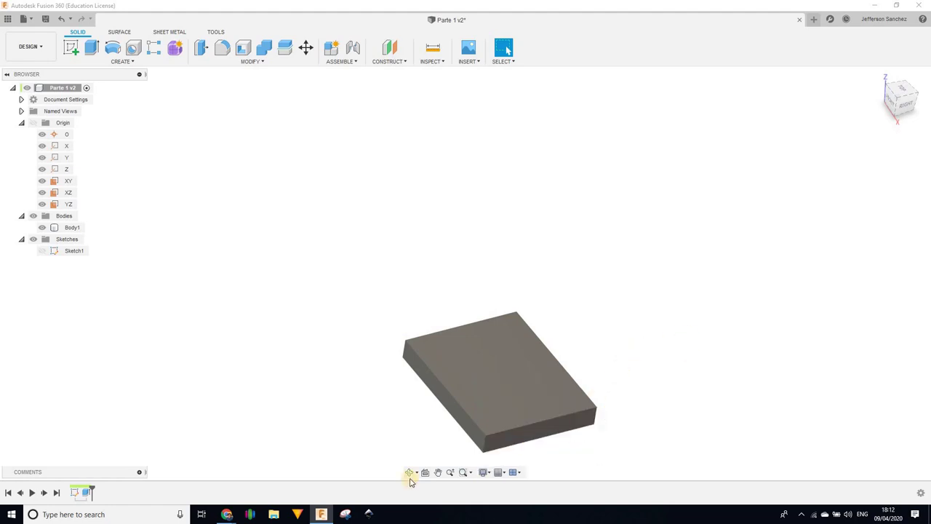
pyautogui.click(483, 472)
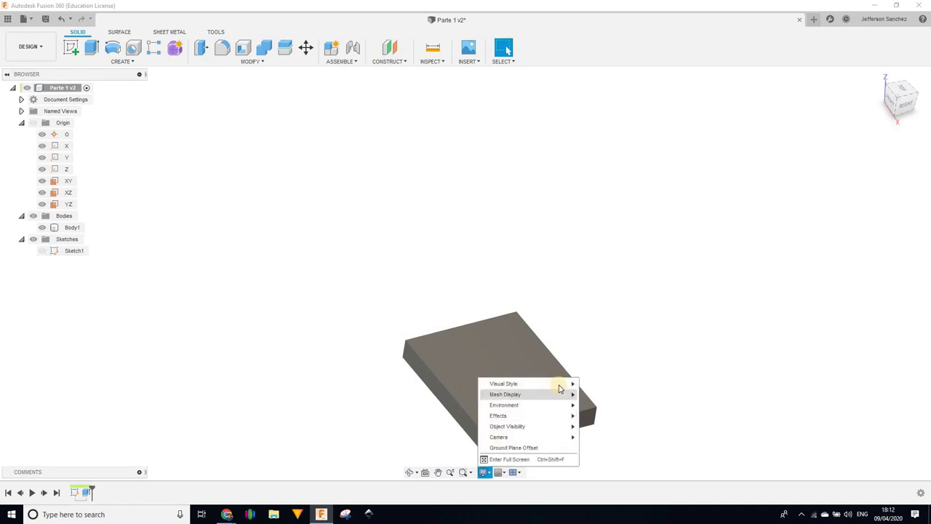
pyautogui.click(611, 310)
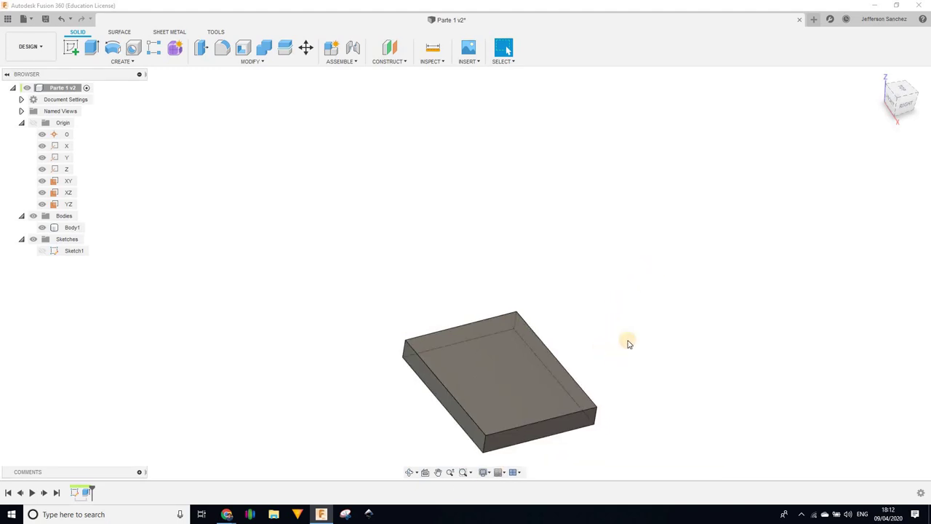
# Pan, zoom in and orbit to view the larger plate from lower, then select it
pyautogui.moveTo(628, 285); pyautogui.dragTo(606, 296, button='middle')
pyautogui.scroll(4, 509, 247)
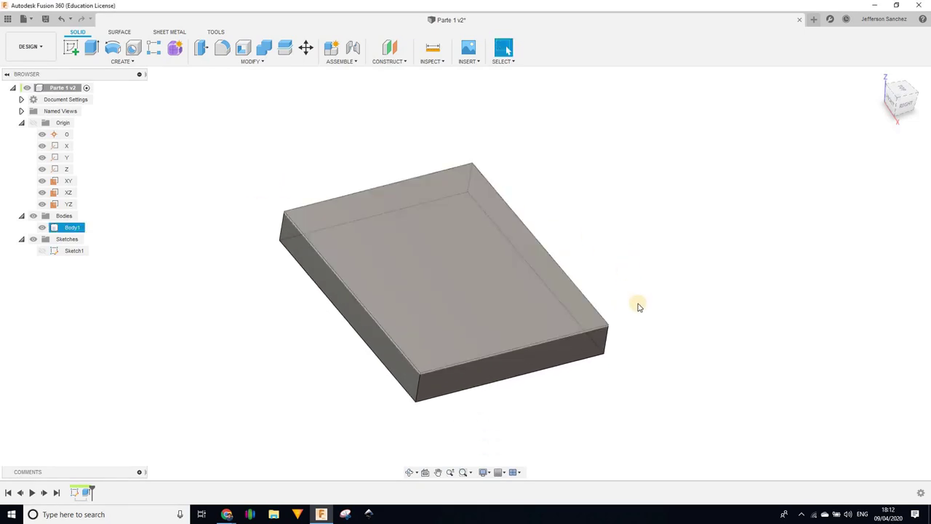
pyautogui.moveTo(630, 287)
pyautogui.keyDown('shift'); pyautogui.mouseDown(button='middle')
pyautogui.moveTo(638, 294)
pyautogui.moveTo(451, 227)
pyautogui.mouseUp(button='middle'); pyautogui.keyUp('shift')
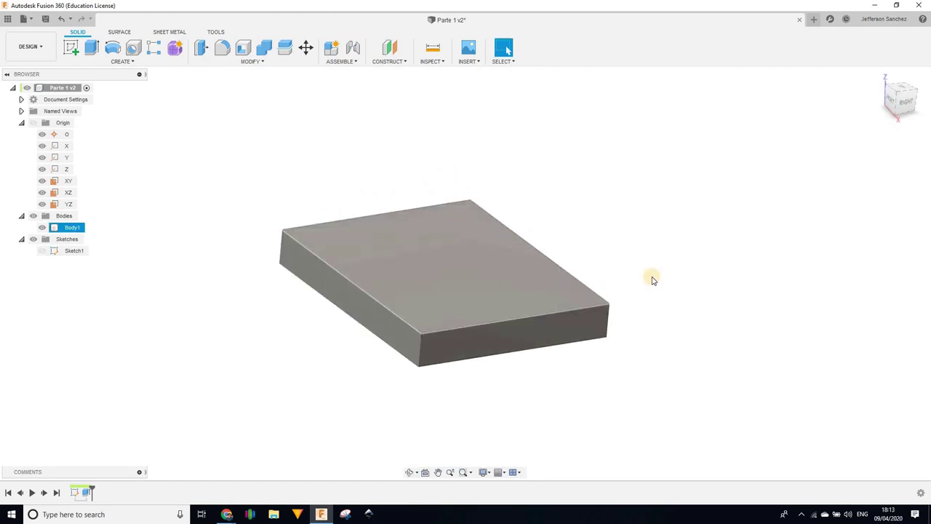
pyautogui.click(683, 283)
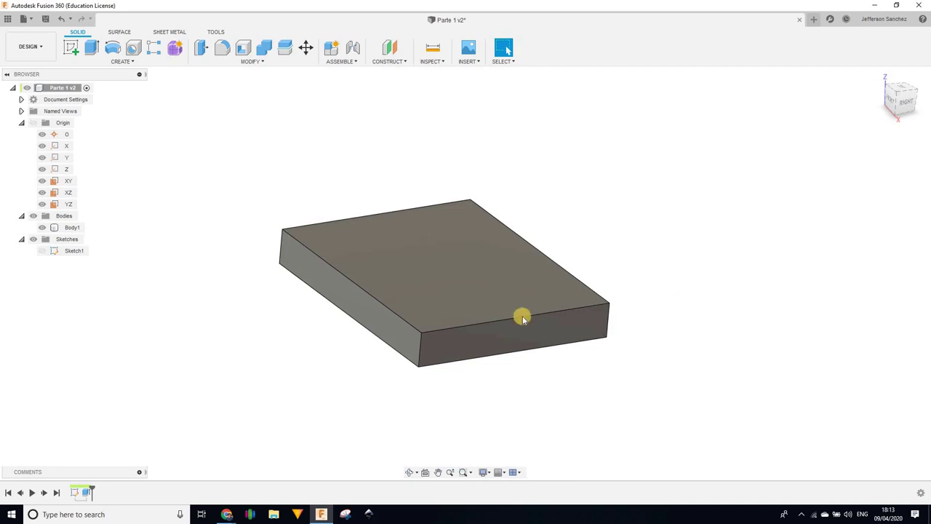
pyautogui.click(430, 328)
# Orbit the wireframe plate to several new angles
pyautogui.click(817, 332)
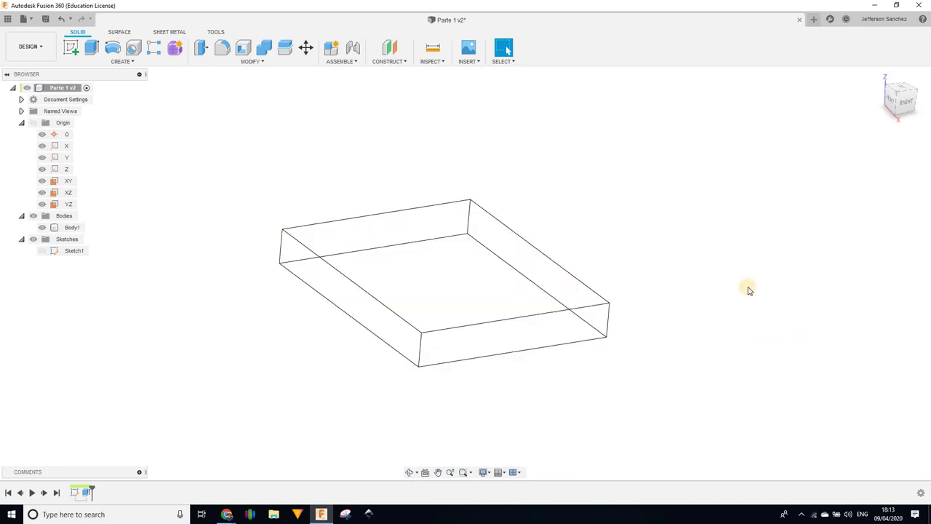
pyautogui.keyDown('shift'); pyautogui.moveTo(725, 272); pyautogui.dragTo(735, 249, button='middle'); pyautogui.keyUp('shift')
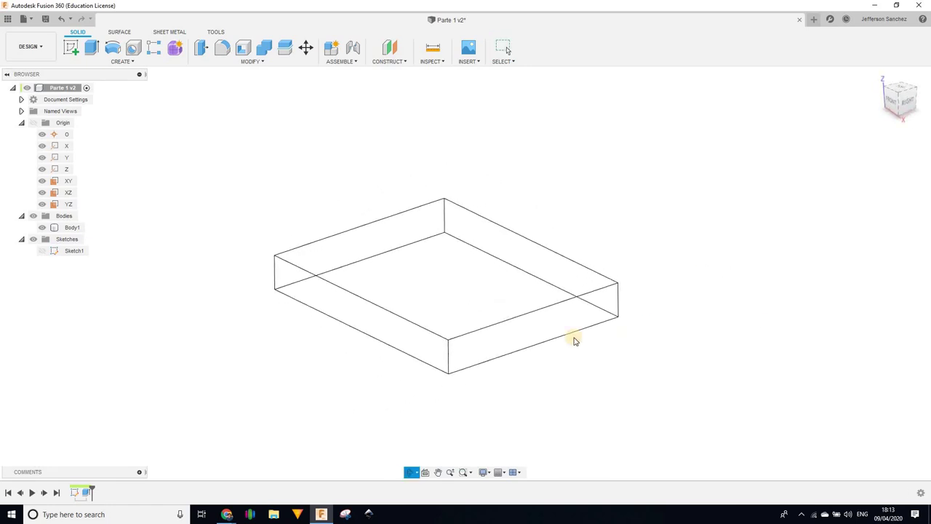
pyautogui.click(611, 273)
pyautogui.click(680, 323)
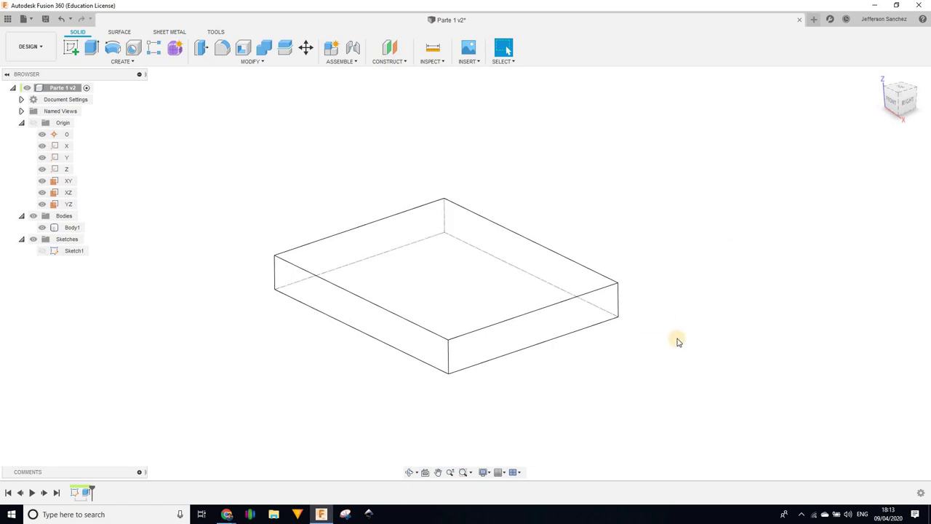
pyautogui.keyDown('shift'); pyautogui.moveTo(677, 338); pyautogui.dragTo(513, 290, button='middle'); pyautogui.keyUp('shift')
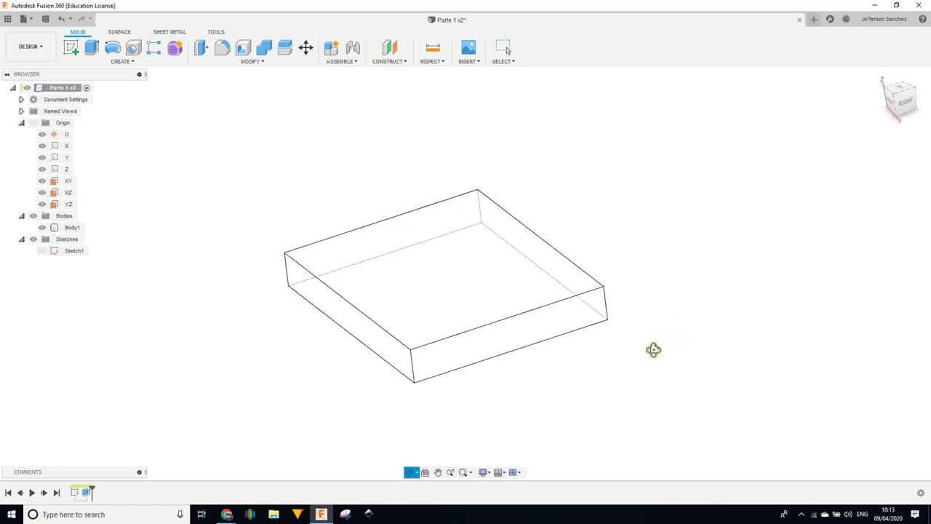
pyautogui.press('Escape')
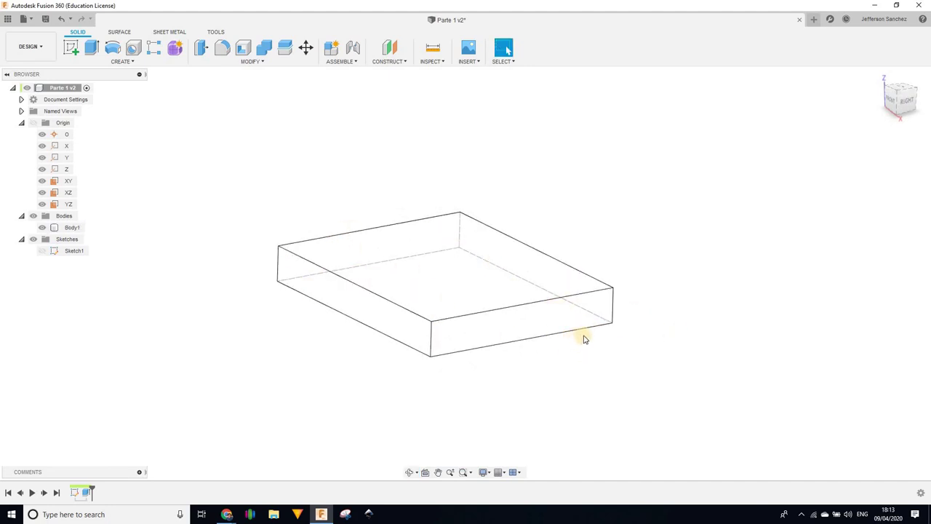
# Select the plate and orbit the view until it looks more from above
pyautogui.click(560, 310)
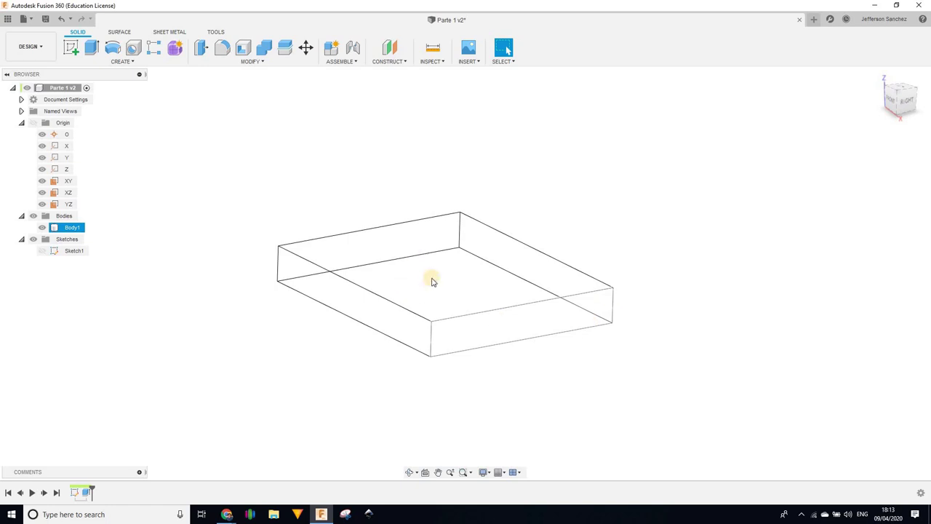
pyautogui.click(582, 378)
pyautogui.keyDown('shift'); pyautogui.moveTo(582, 379); pyautogui.dragTo(580, 381, button='middle'); pyautogui.keyUp('shift')
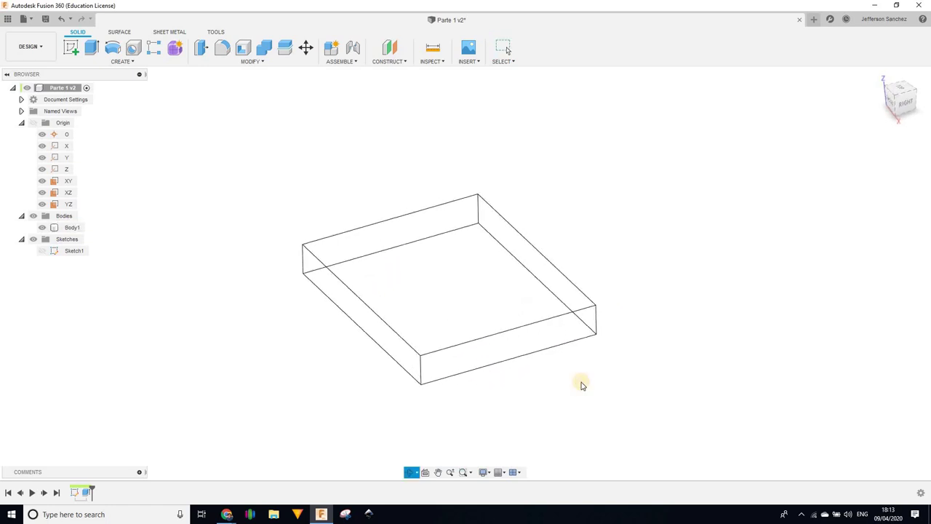
pyautogui.press('Escape')
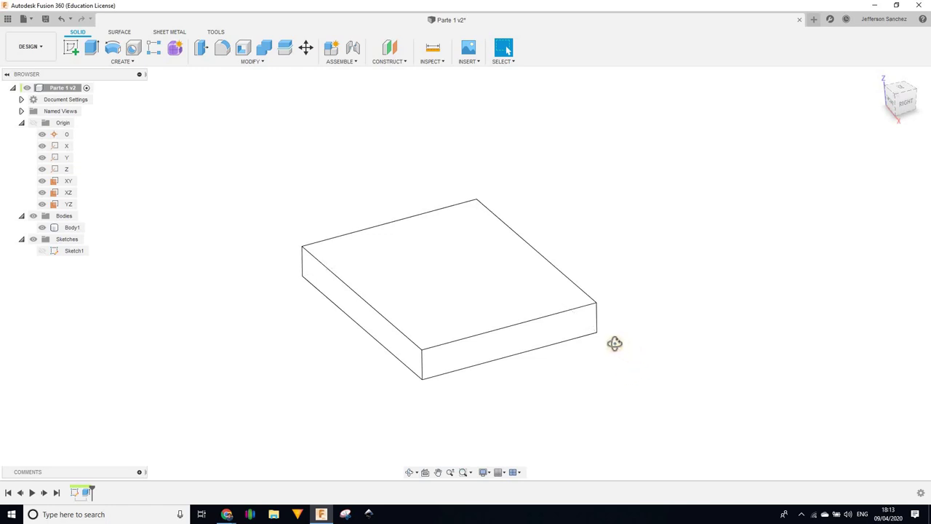
pyautogui.moveTo(615, 342)
pyautogui.keyDown('shift'); pyautogui.mouseDown(button='middle')
pyautogui.moveTo(592, 366)
pyautogui.moveTo(628, 345)
pyautogui.moveTo(634, 353)
pyautogui.mouseUp(button='middle'); pyautogui.keyUp('shift')
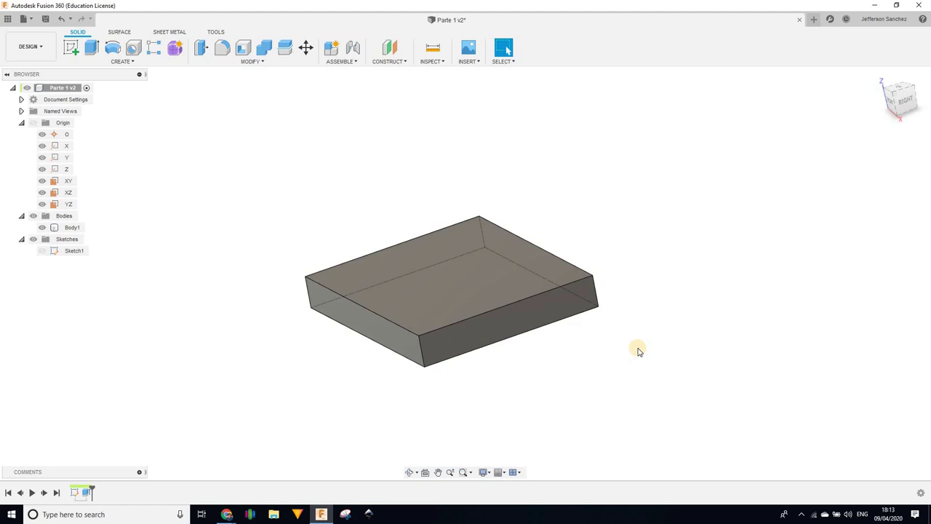
pyautogui.moveTo(656, 331)
pyautogui.keyDown('shift'); pyautogui.mouseDown(button='middle')
pyautogui.moveTo(670, 341)
pyautogui.moveTo(679, 332)
pyautogui.mouseUp(button='middle'); pyautogui.keyUp('shift')
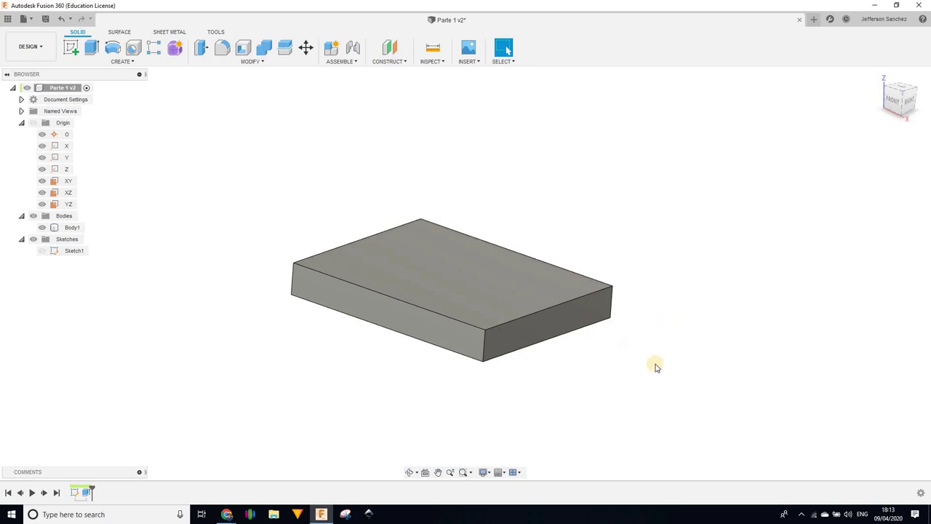
pyautogui.moveTo(652, 366)
pyautogui.keyDown('shift'); pyautogui.mouseDown(button='middle')
pyautogui.moveTo(636, 343)
pyautogui.moveTo(630, 384)
pyautogui.moveTo(613, 391)
pyautogui.mouseUp(button='middle'); pyautogui.keyUp('shift')
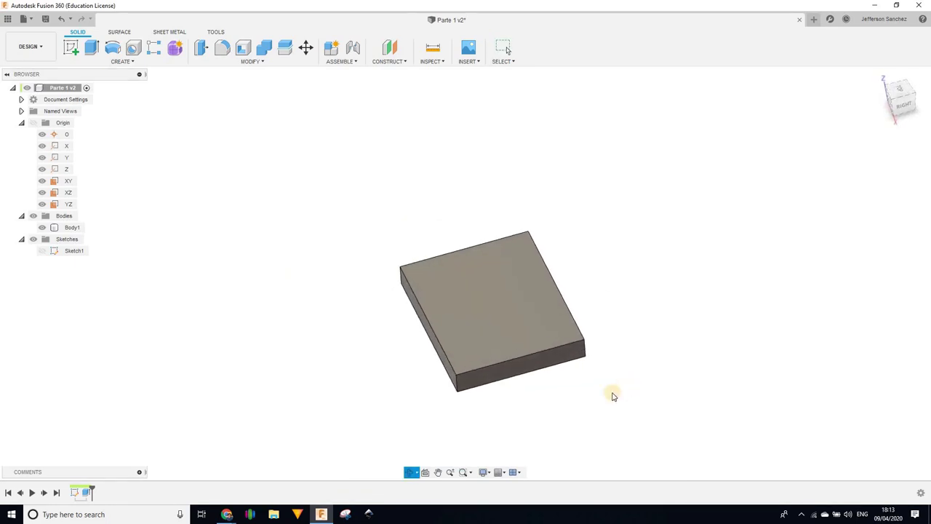
# Preview the Dark Sky, Grey Room and Photo Booth environments in turn
pyautogui.click(486, 472)
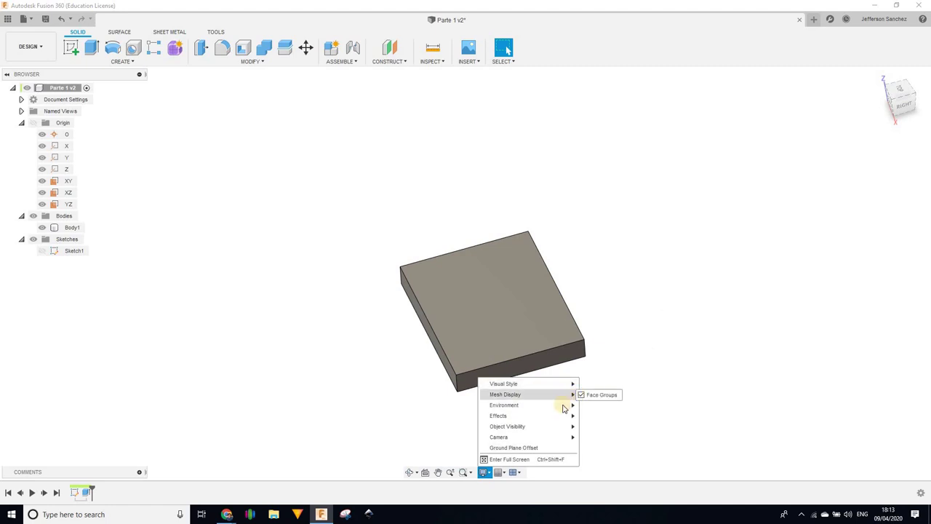
pyautogui.moveTo(504, 405)
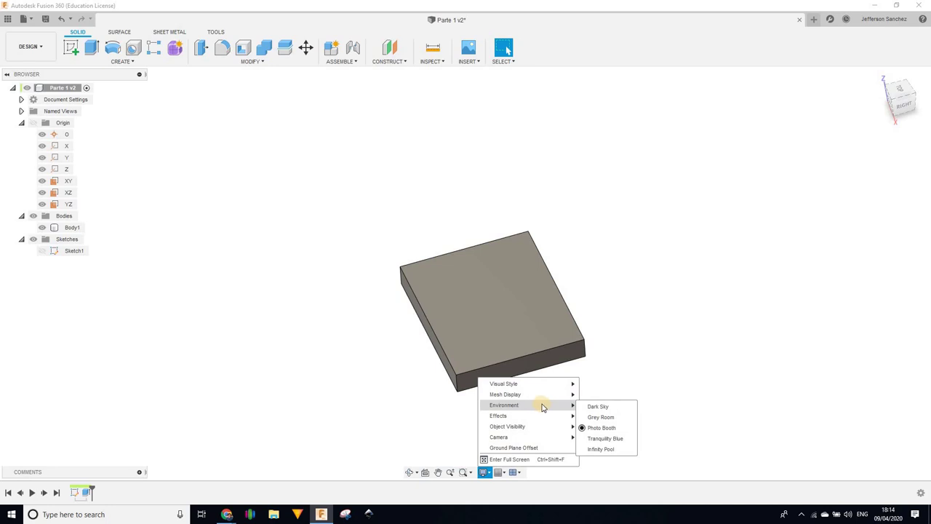
pyautogui.click(598, 407)
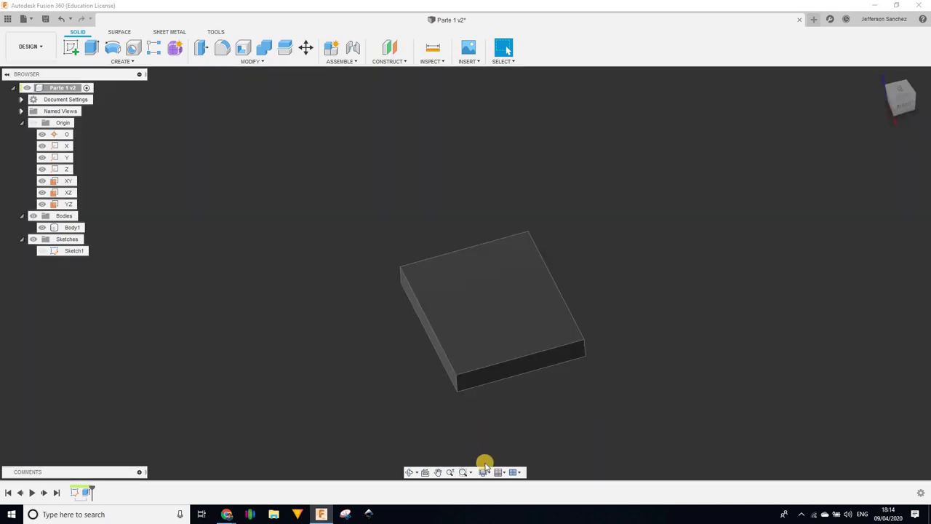
pyautogui.click(483, 472)
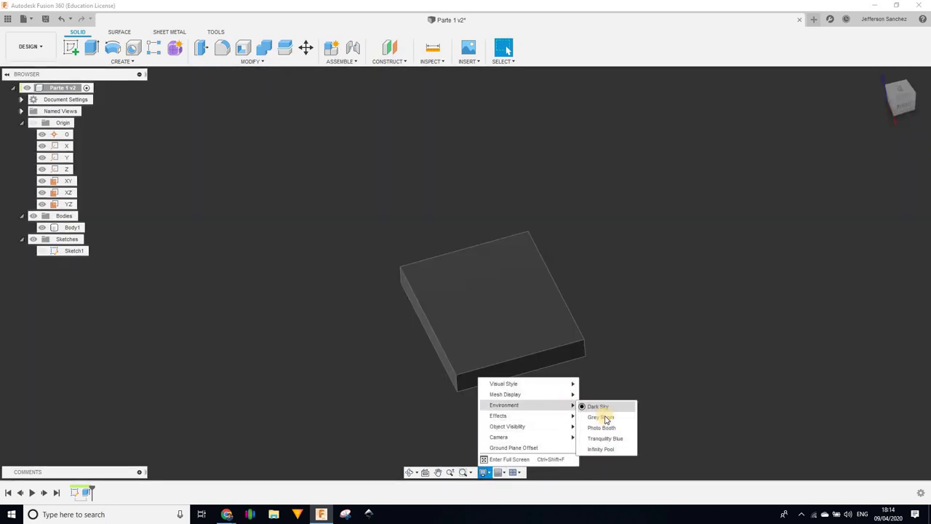
pyautogui.click(601, 416)
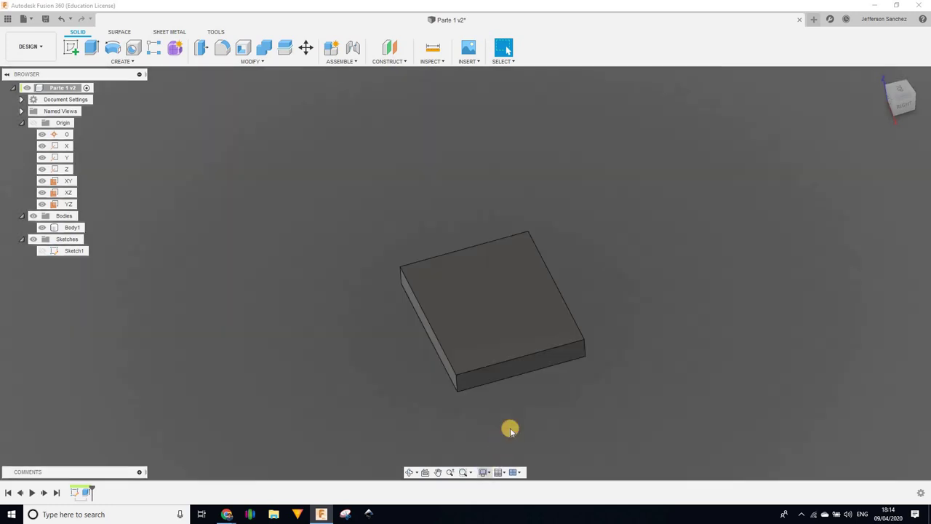
pyautogui.click(484, 472)
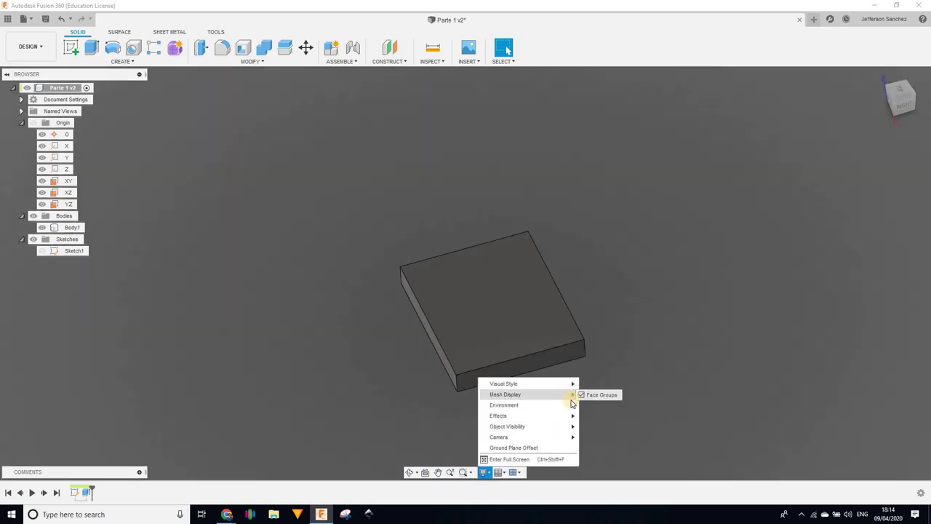
pyautogui.click(596, 429)
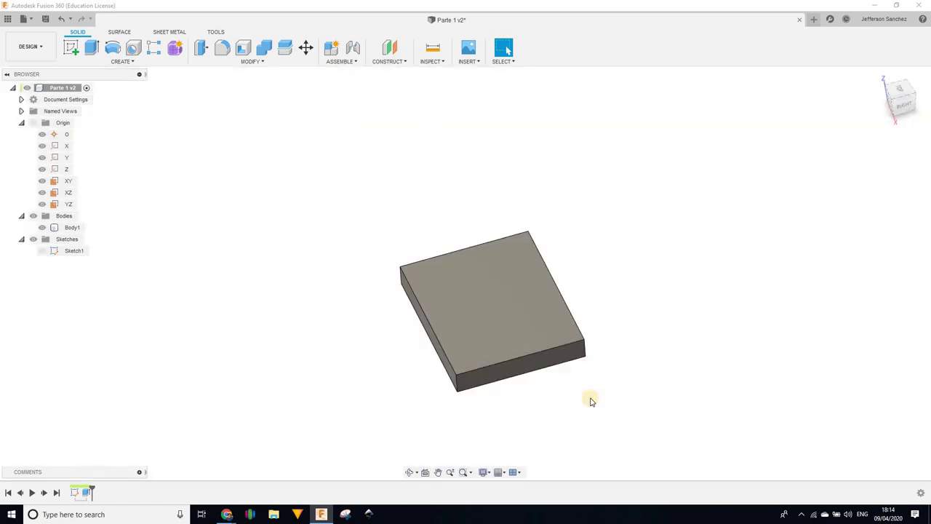
# Try Tranquility Blue and Grey Room, return to Photo Booth, then reopen Display Settings
pyautogui.click(493, 474)
pyautogui.moveTo(504, 404)
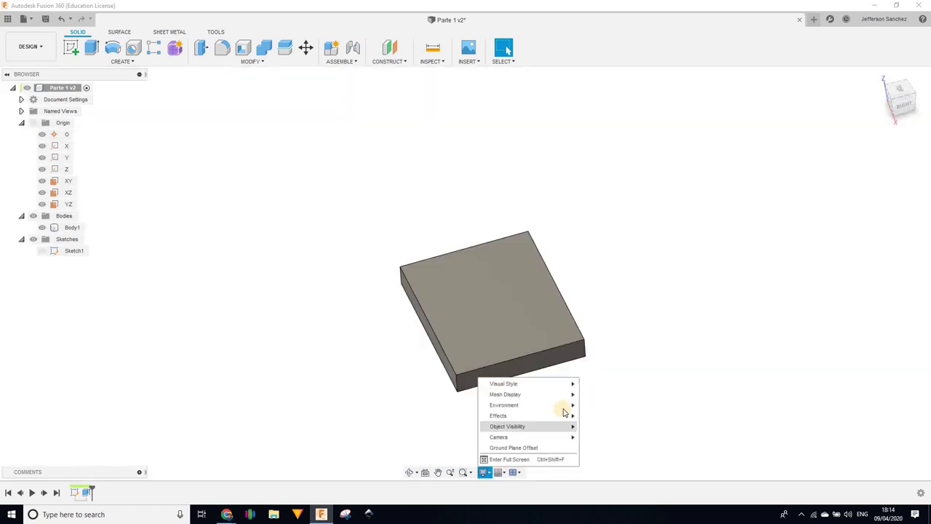
pyautogui.click(596, 438)
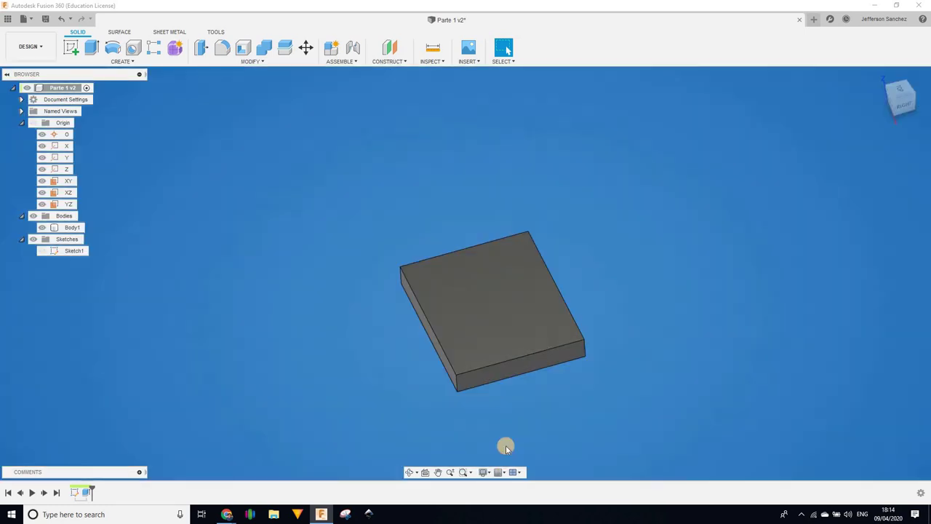
pyautogui.click(483, 473)
pyautogui.moveTo(504, 405)
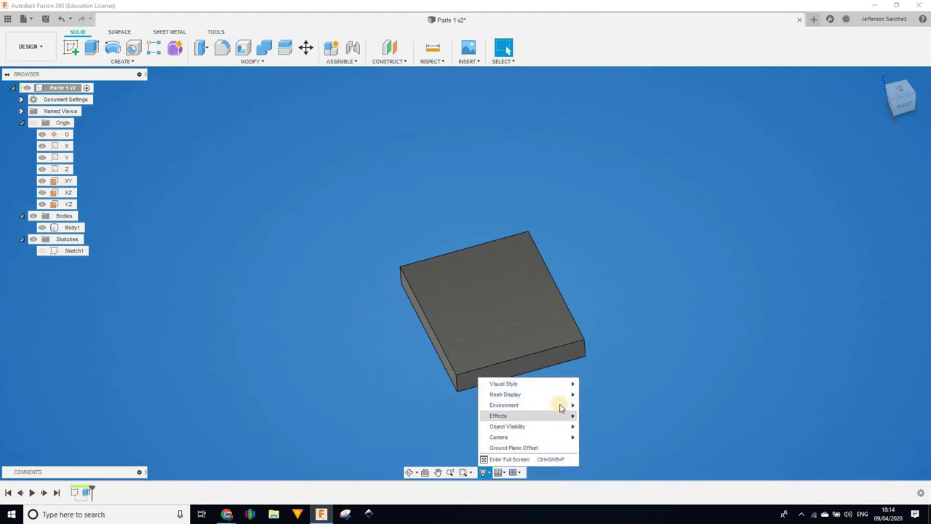
pyautogui.click(591, 418)
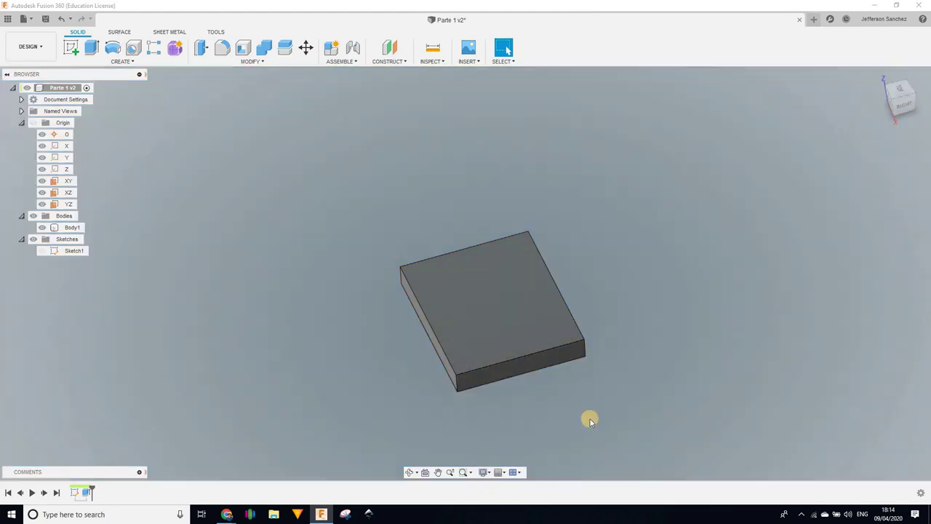
pyautogui.click(483, 472)
pyautogui.moveTo(504, 404)
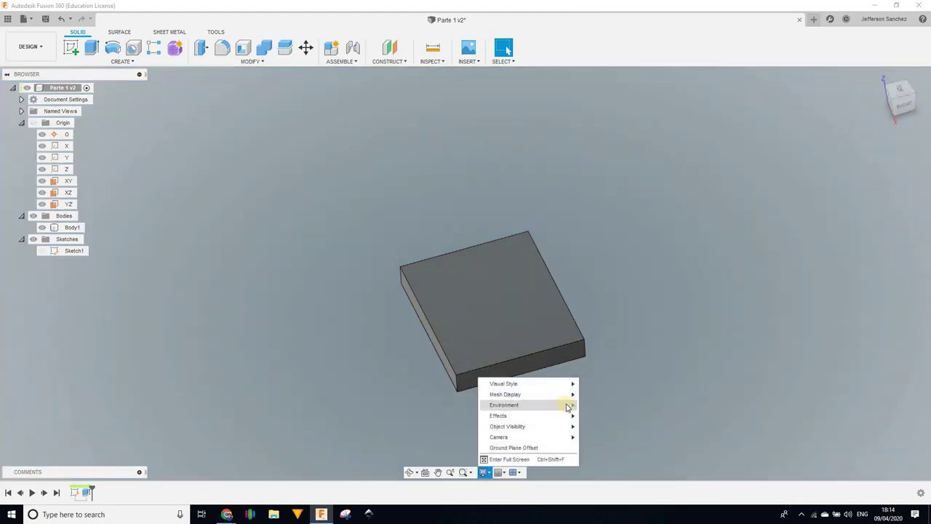
pyautogui.click(599, 429)
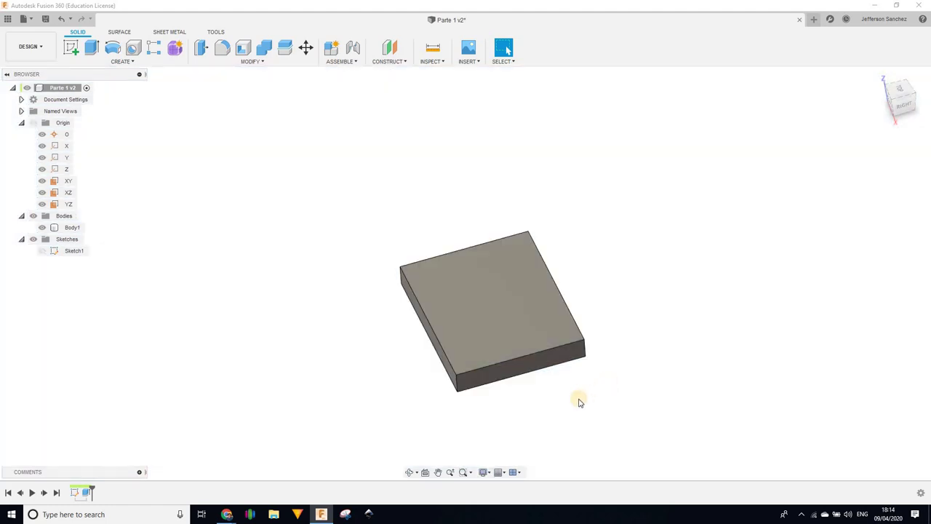
pyautogui.click(484, 472)
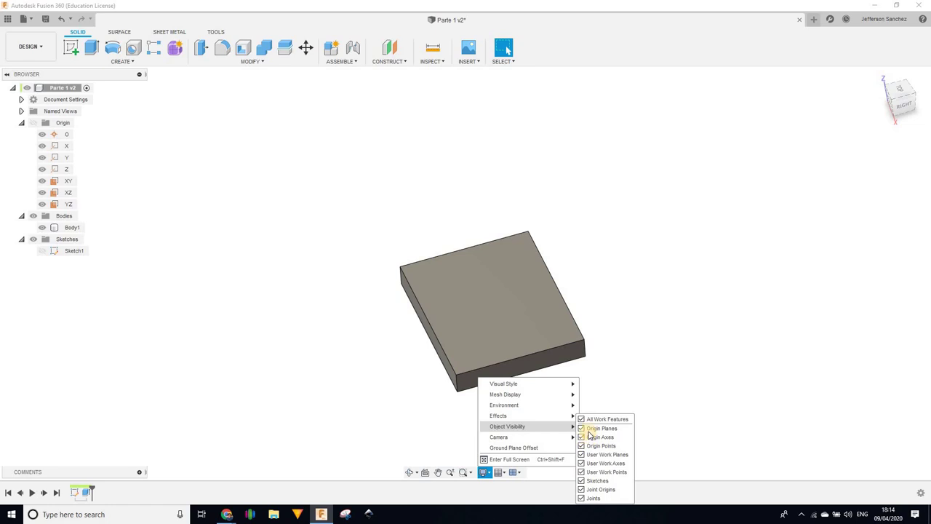
pyautogui.moveTo(499, 437)
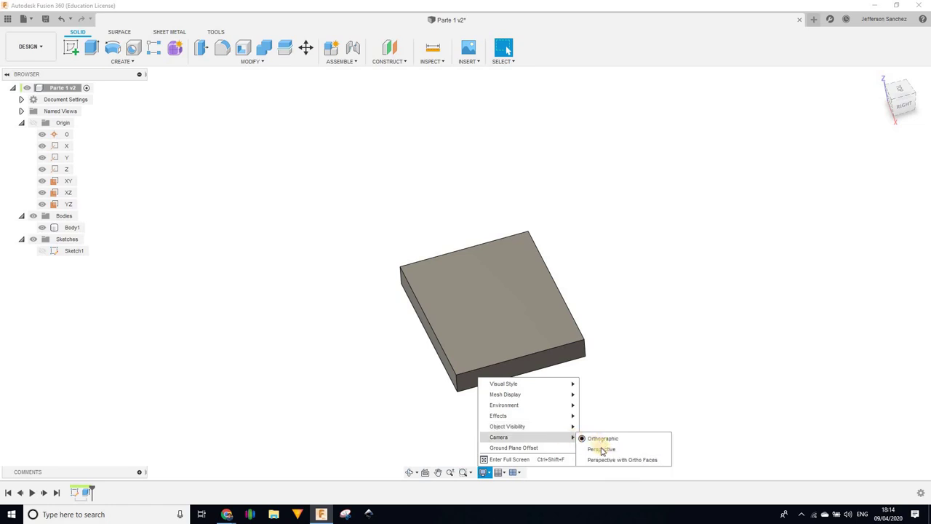
# Toggle the camera between Perspective and Orthographic, ending on Perspective, and orbit the plate
pyautogui.click(602, 450)
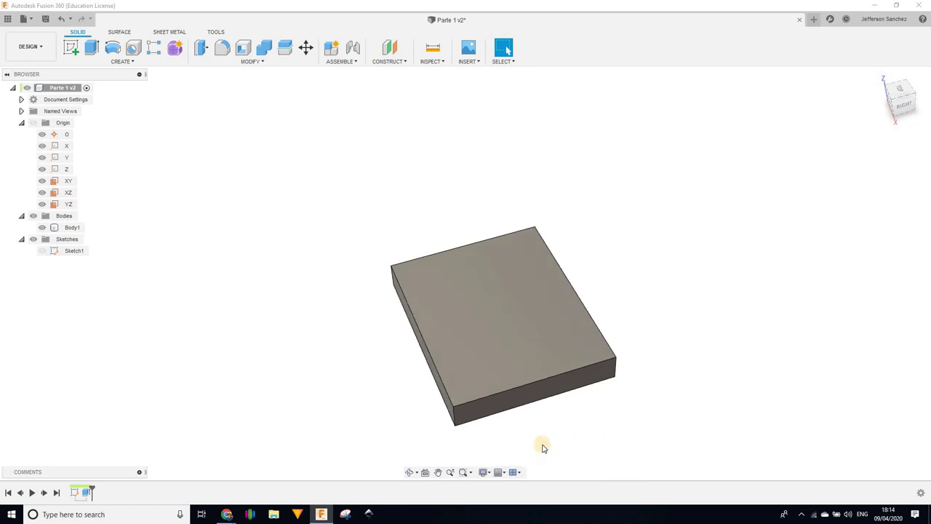
pyautogui.click(490, 473)
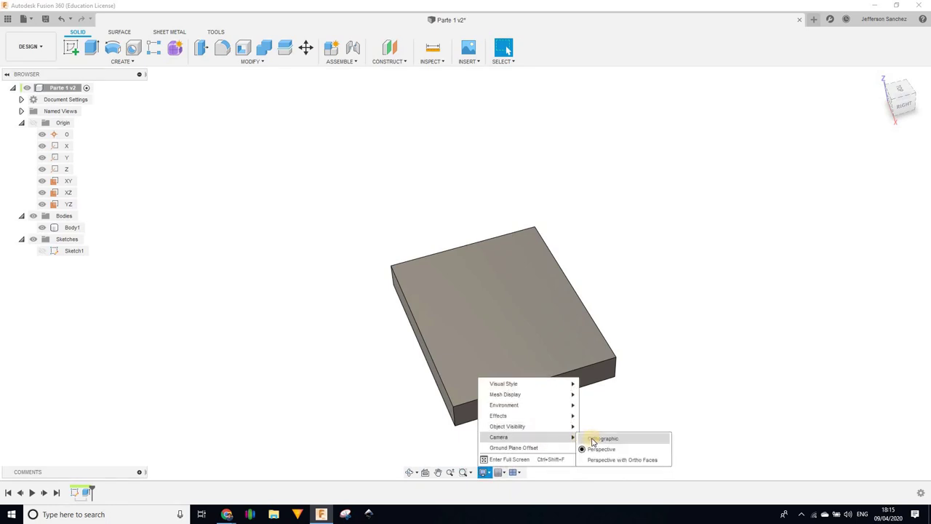
pyautogui.click(602, 439)
pyautogui.click(485, 472)
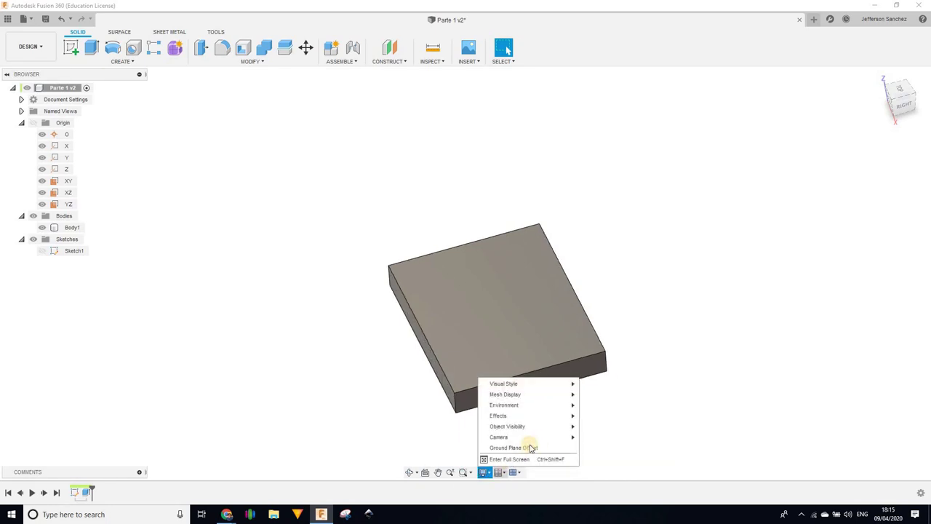
pyautogui.moveTo(499, 436)
pyautogui.click(642, 440)
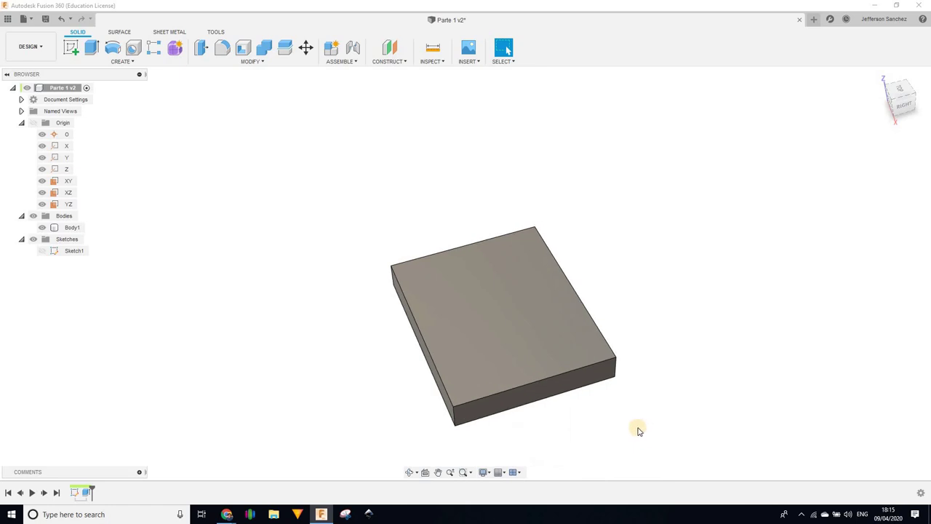
pyautogui.keyDown('shift'); pyautogui.moveTo(571, 393); pyautogui.dragTo(595, 424, button='middle'); pyautogui.keyUp('shift')
# Switch to Orthographic, orbit more top-down, collapse Origin and float the Comments panel
pyautogui.click(486, 472)
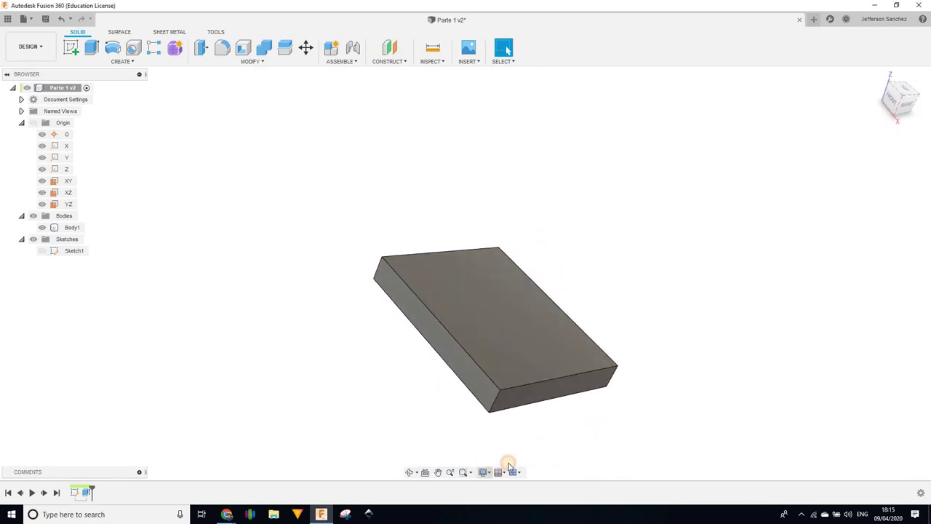
pyautogui.moveTo(499, 437)
pyautogui.click(603, 438)
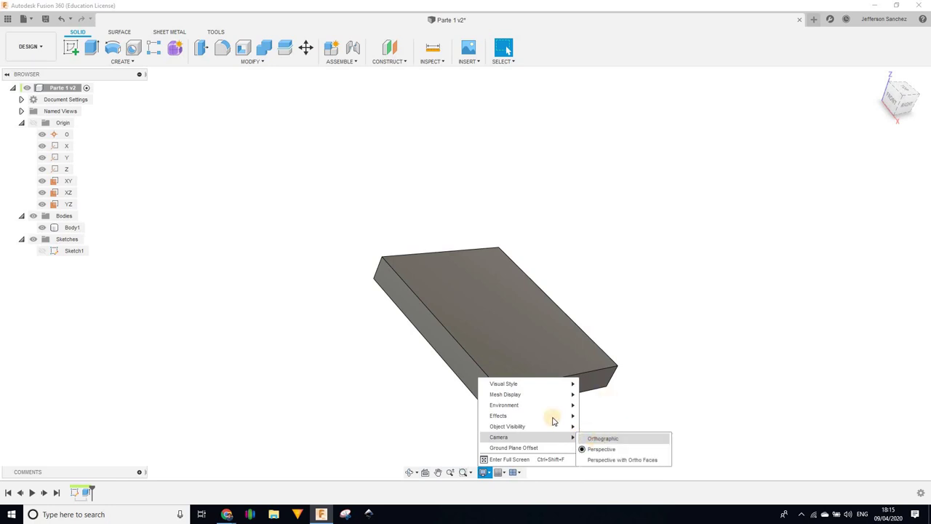
pyautogui.click(485, 472)
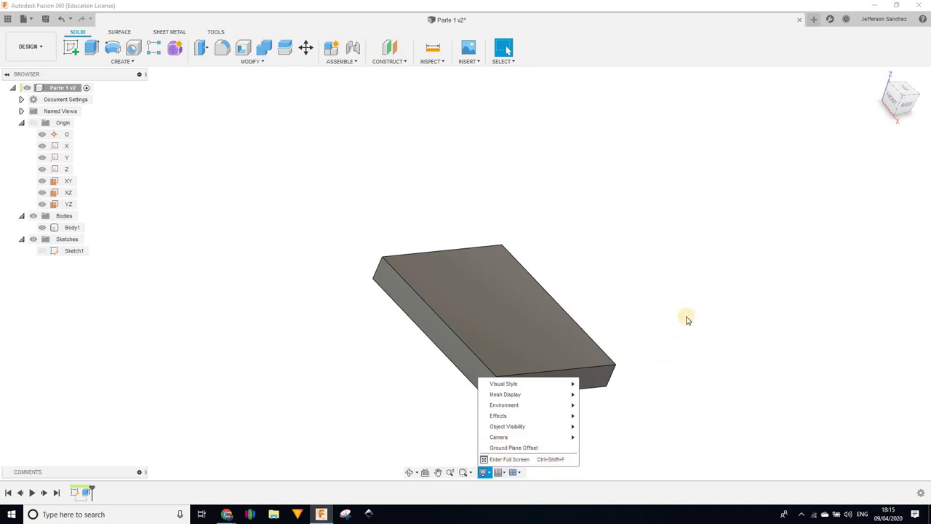
pyautogui.click(673, 292)
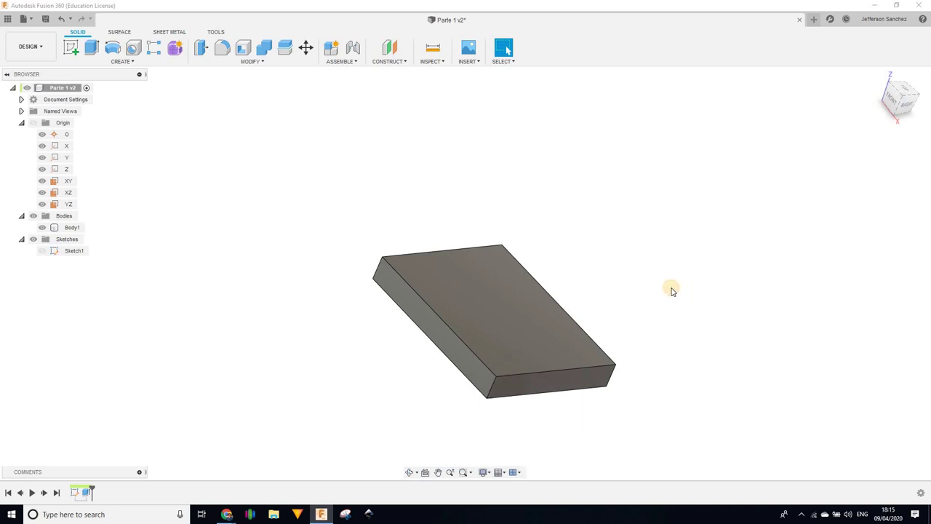
pyautogui.scroll(-3, 673, 292)
pyautogui.keyDown('shift'); pyautogui.moveTo(690, 301); pyautogui.dragTo(704, 313, button='middle'); pyautogui.keyUp('shift')
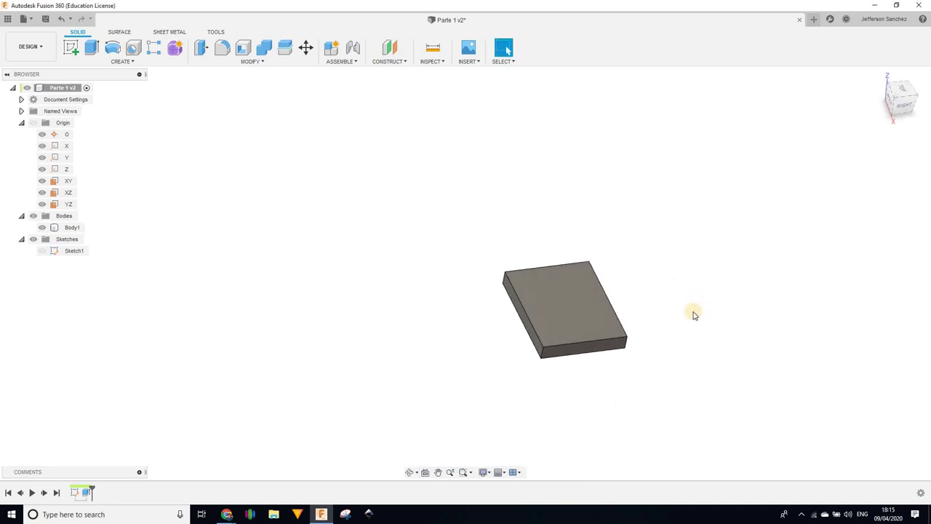
pyautogui.scroll(3, 669, 320)
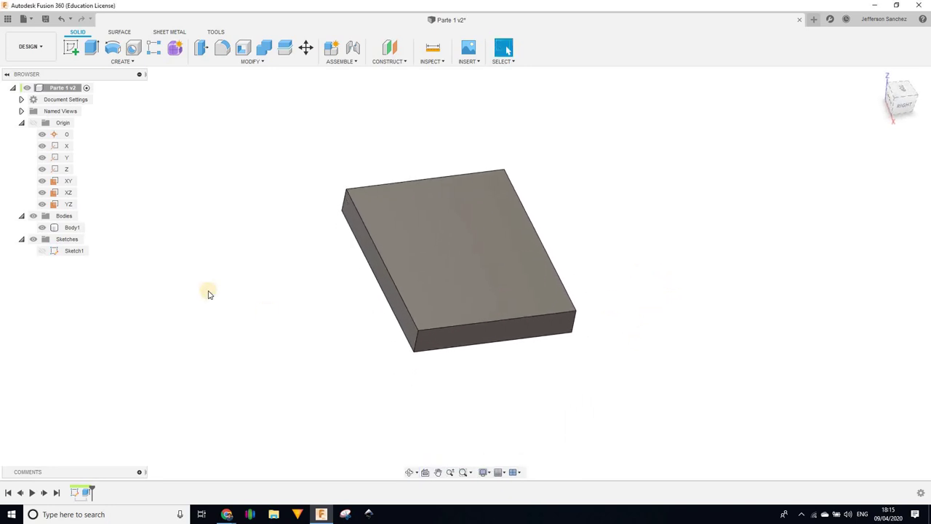
pyautogui.click(21, 122)
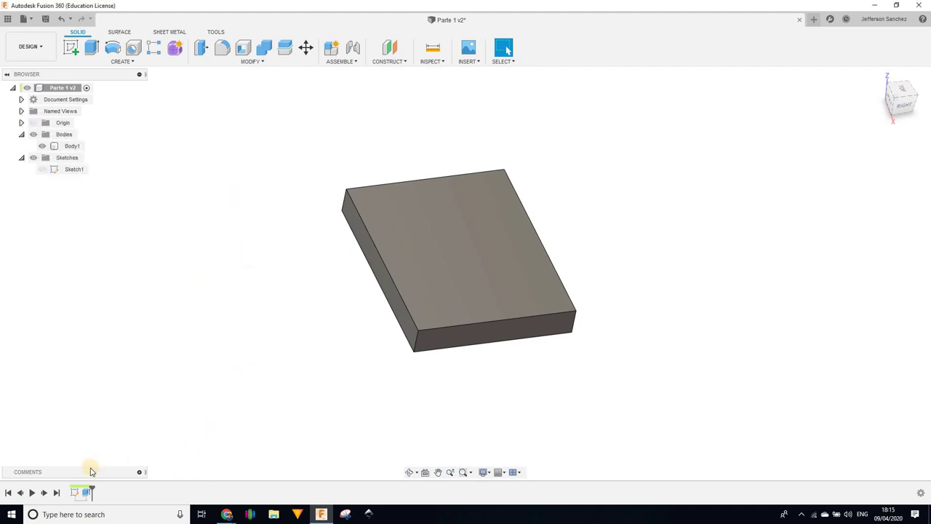
pyautogui.moveTo(91, 472); pyautogui.dragTo(91, 342)
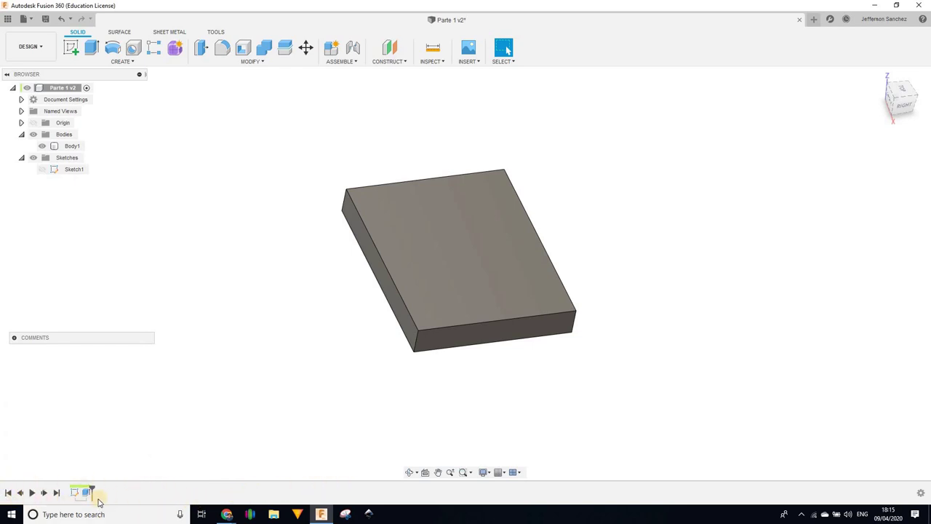
# Jump to the end of the timeline and cut a through-hole in the plate's top face
pyautogui.click(56, 495)
pyautogui.click(135, 49)
pyautogui.click(457, 245)
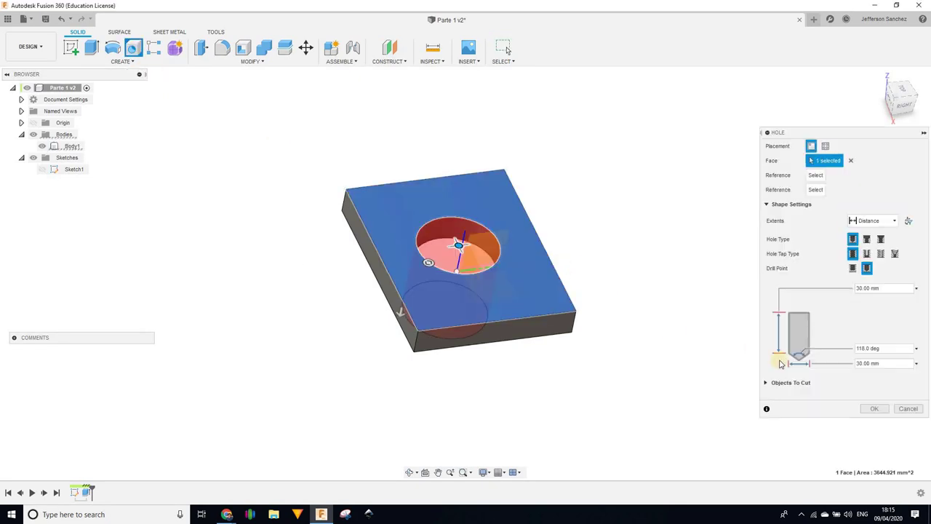
pyautogui.click(885, 409)
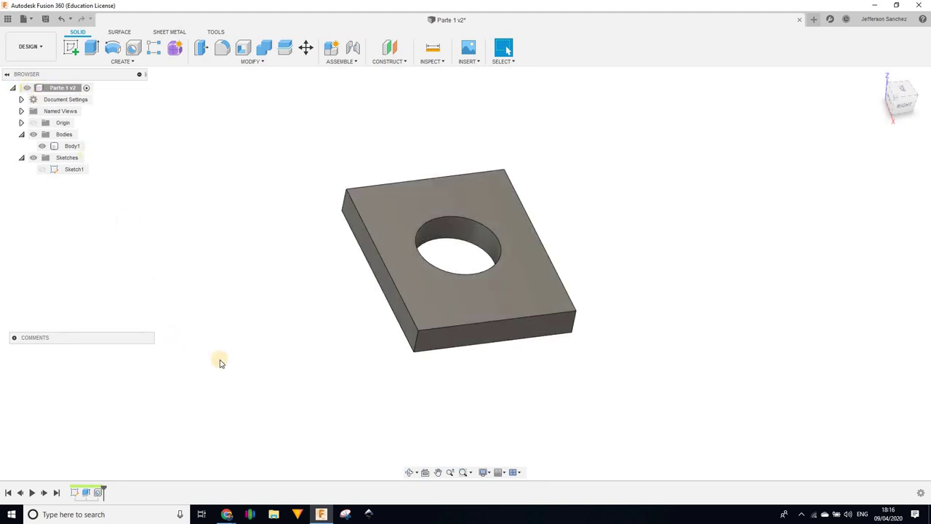
# Roll the timeline back before Hole1 and Extrude1, then forward again to restore the hole
pyautogui.click(86, 494)
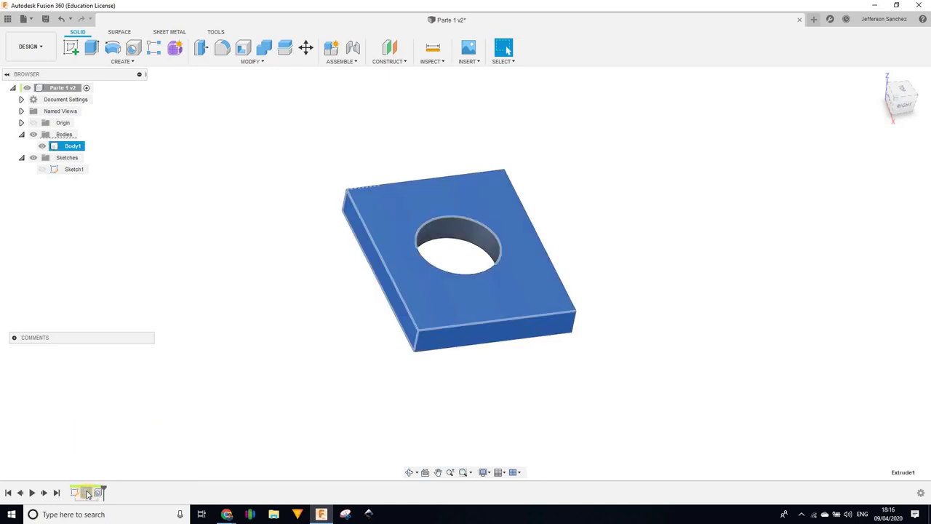
pyautogui.click(86, 492)
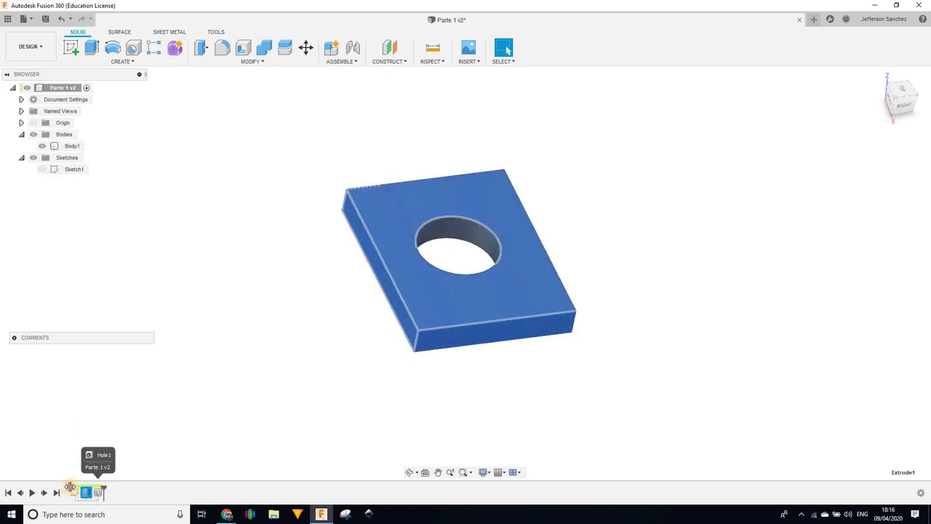
pyautogui.moveTo(70, 489); pyautogui.dragTo(92, 489)
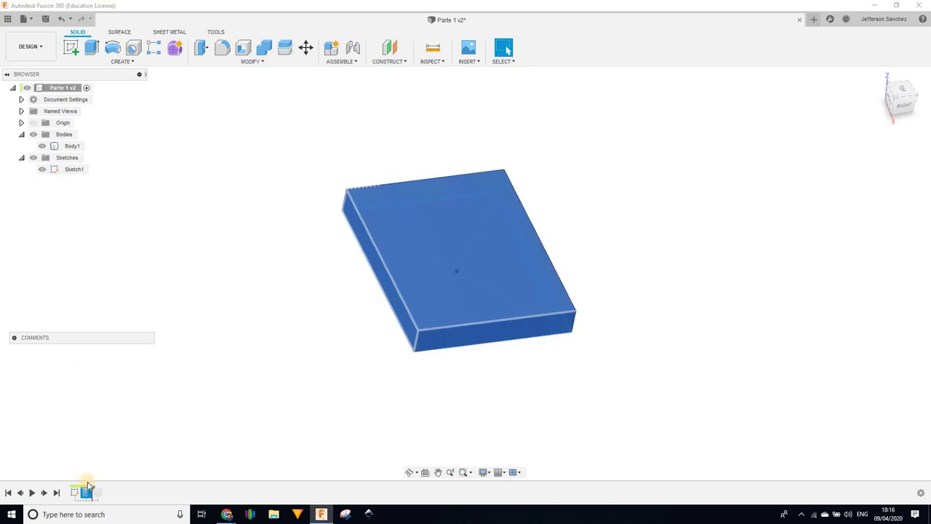
pyautogui.moveTo(92, 488)
pyautogui.mouseDown()
pyautogui.moveTo(80, 489)
pyautogui.moveTo(95, 489)
pyautogui.mouseUp()
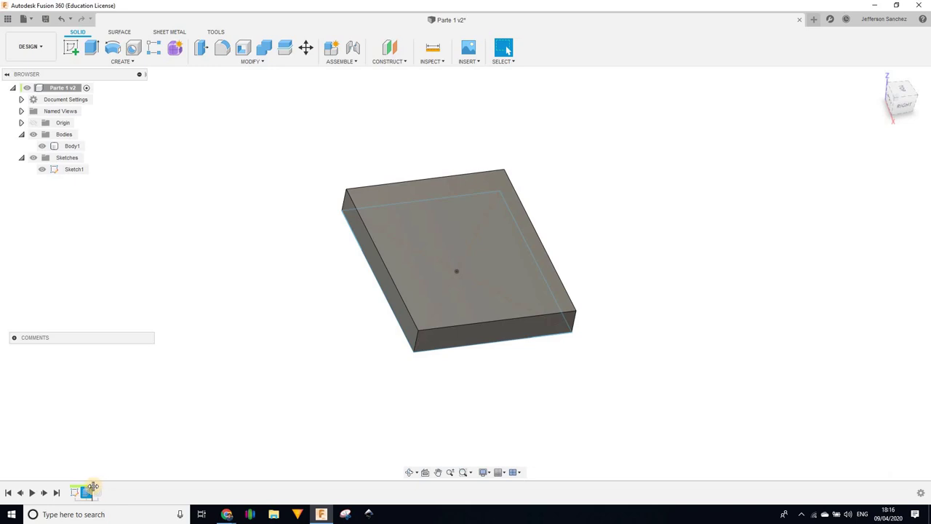
pyautogui.moveTo(93, 486); pyautogui.dragTo(123, 474)
pyautogui.moveTo(312, 395)
pyautogui.keyDown('shift'); pyautogui.mouseDown(button='middle')
pyautogui.moveTo(315, 407)
pyautogui.moveTo(359, 387)
pyautogui.mouseUp(button='middle'); pyautogui.keyUp('shift')
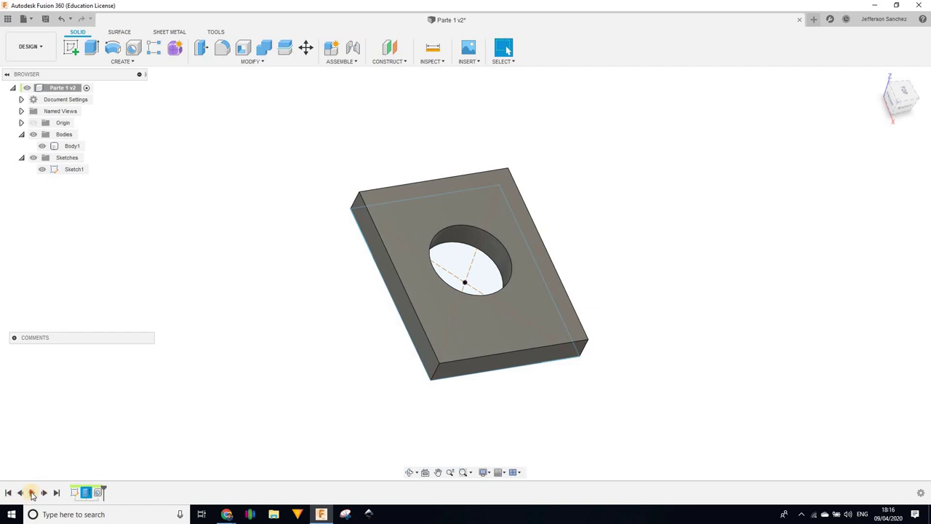
# Replay the plate's build history and zoom and pan to frame the plate
pyautogui.click(32, 494)
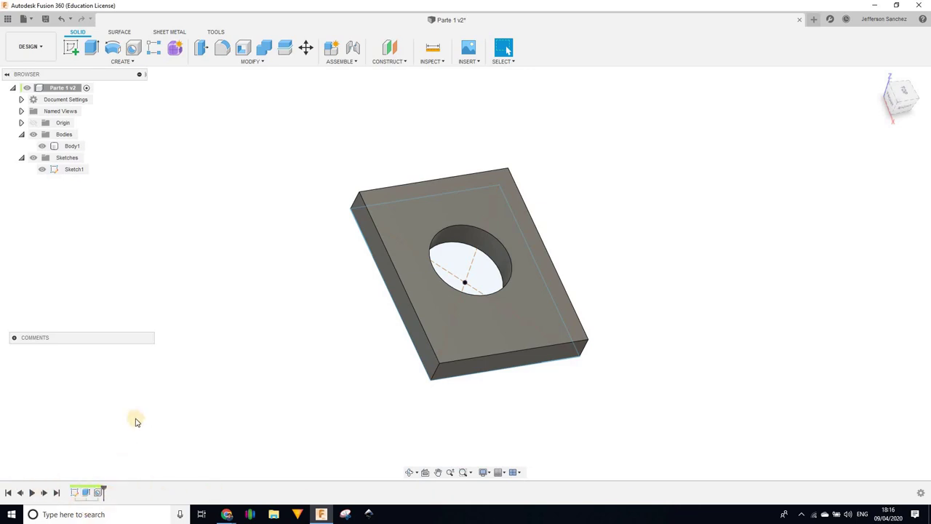
pyautogui.scroll(-2, 336, 393)
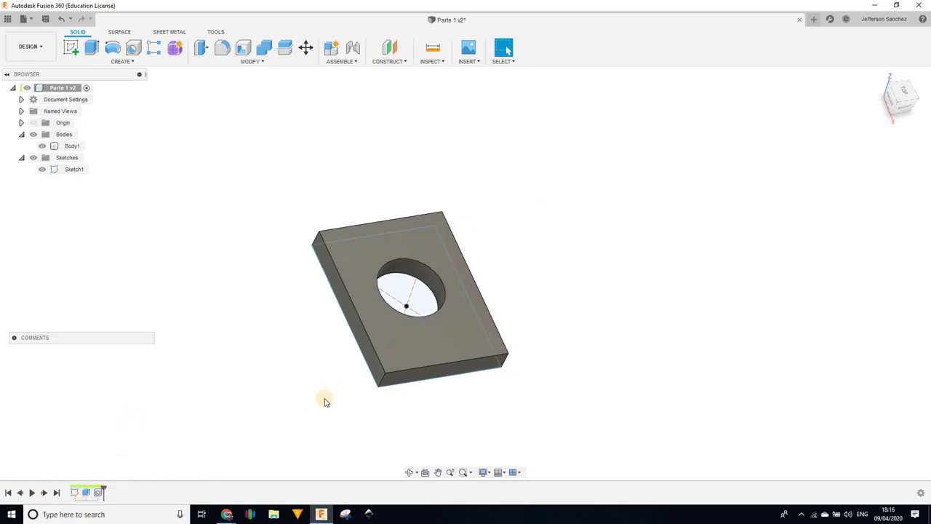
pyautogui.moveTo(336, 402); pyautogui.dragTo(456, 362, button='middle')
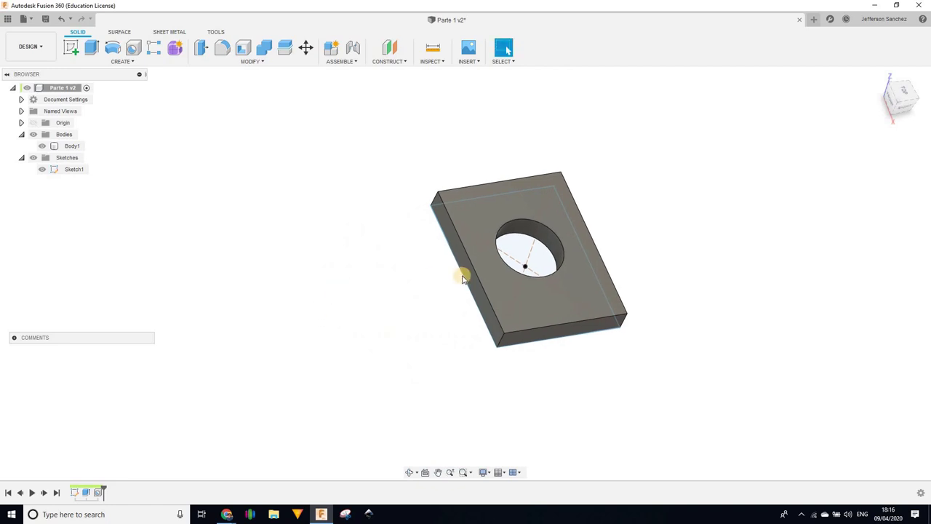
# In the Data Panel, go to My First Project > Slider with 1 extrusion and open V-Extrusion
pyautogui.click(9, 19)
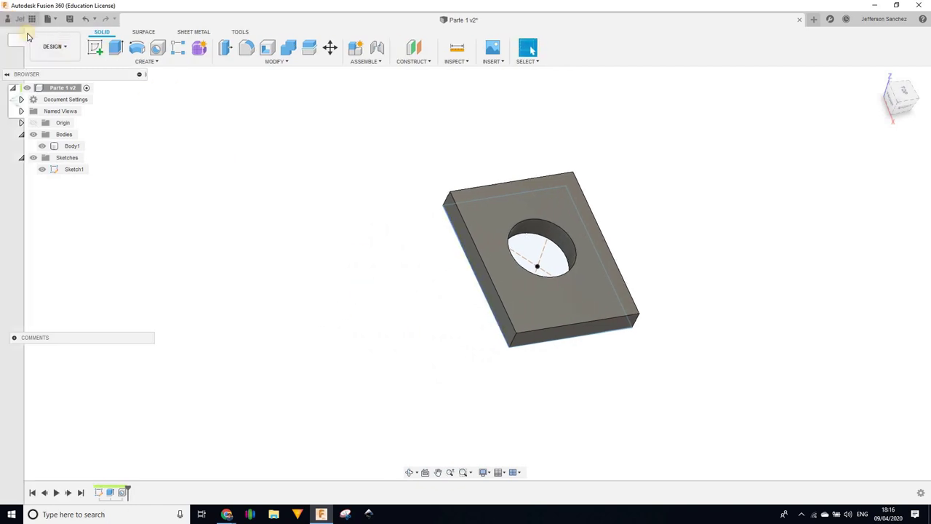
pyautogui.click(53, 76)
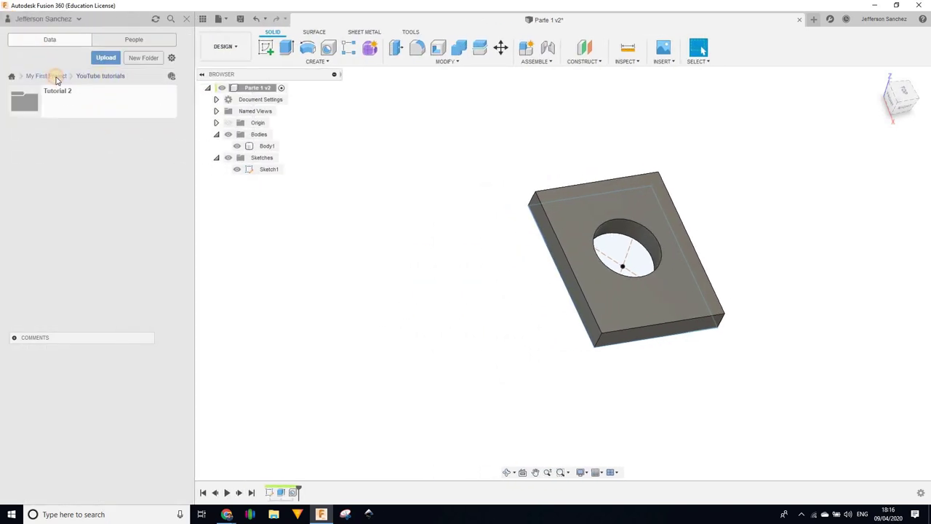
pyautogui.click(56, 76)
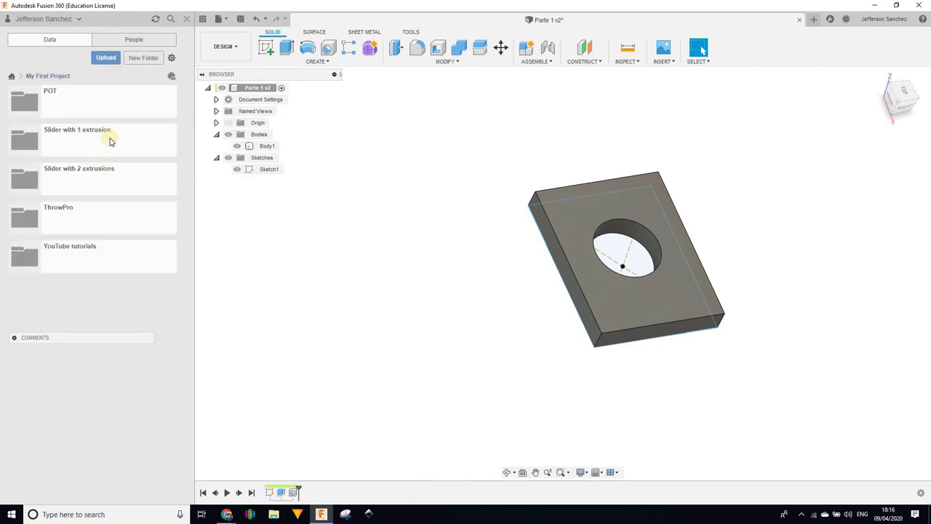
pyautogui.click(94, 138)
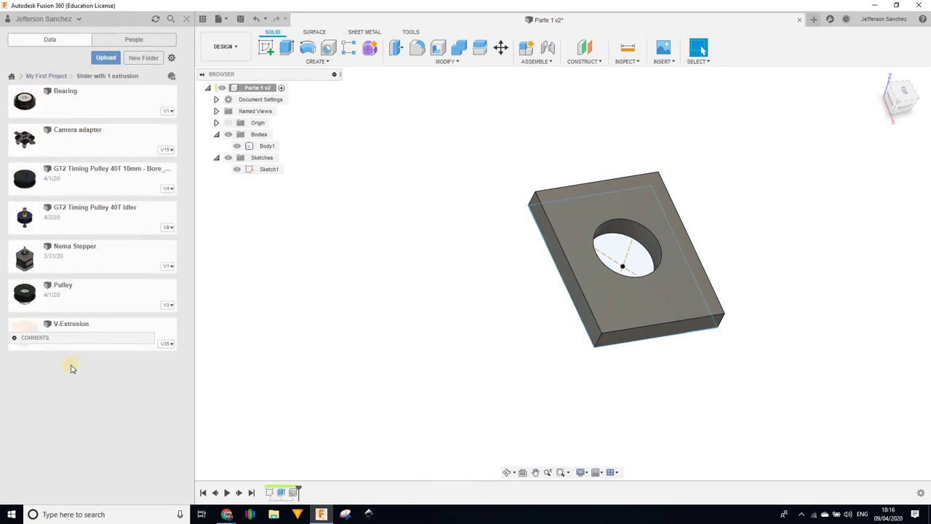
pyautogui.doubleClick(113, 329)
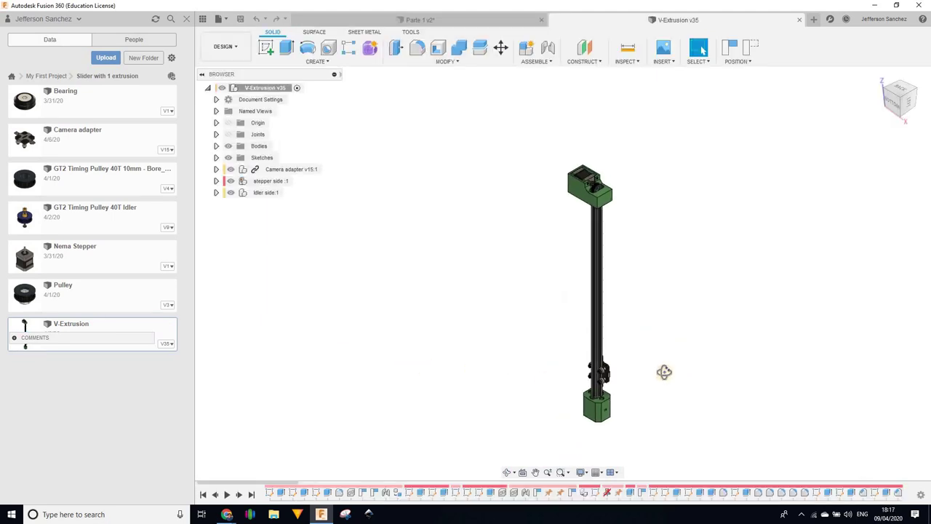
# Orbit the assembly to a diagonal view and slide the carriage up and down the rail
pyautogui.moveTo(665, 372)
pyautogui.keyDown('shift'); pyautogui.mouseDown(button='middle')
pyautogui.moveTo(553, 337)
pyautogui.moveTo(550, 307)
pyautogui.moveTo(580, 308)
pyautogui.moveTo(569, 296)
pyautogui.mouseUp(button='middle'); pyautogui.keyUp('shift')
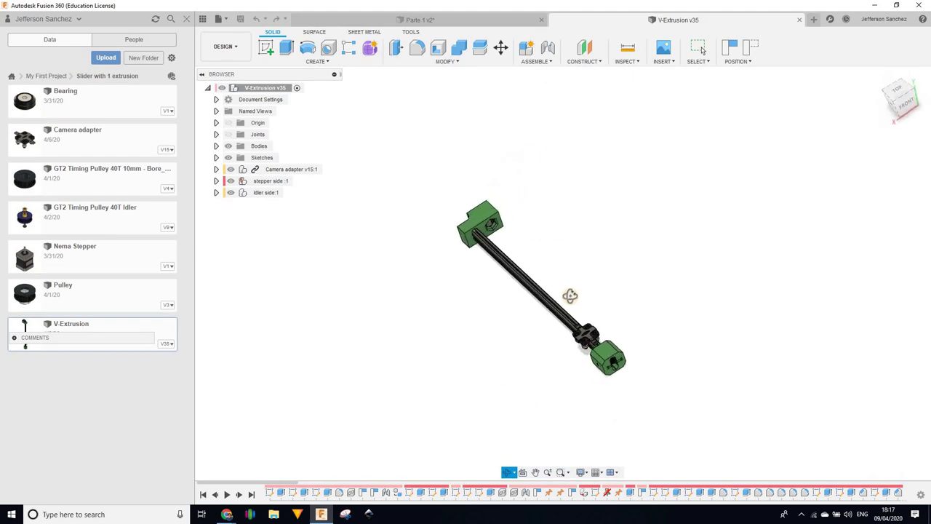
pyautogui.moveTo(570, 295); pyautogui.dragTo(557, 330)
pyautogui.press('Escape')
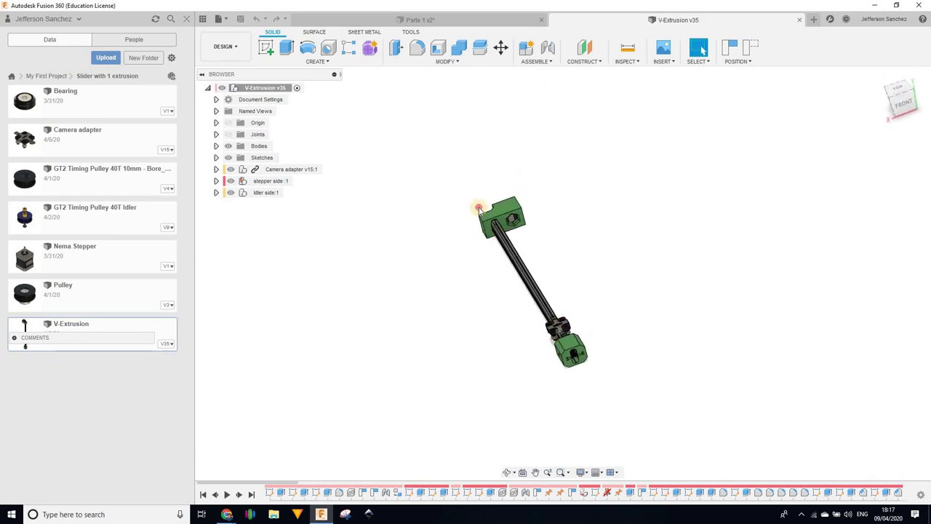
pyautogui.moveTo(479, 208); pyautogui.dragTo(524, 267)
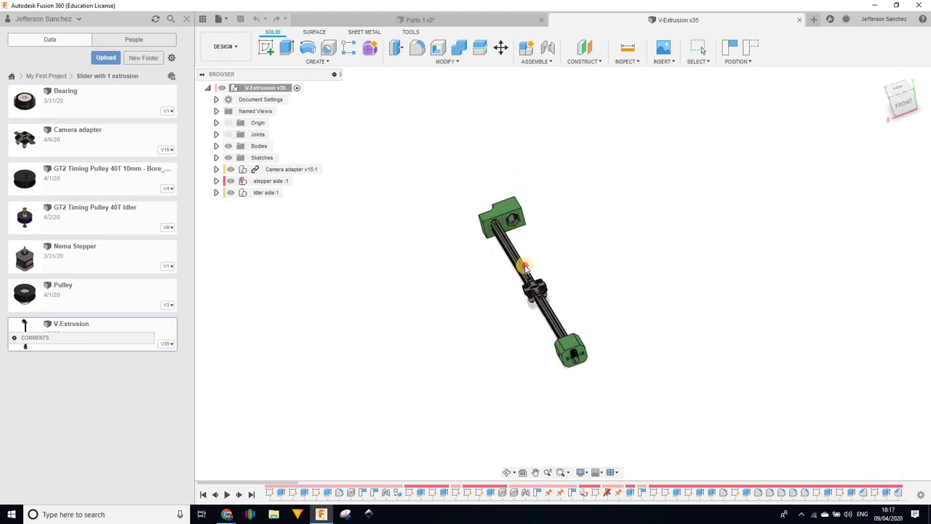
pyautogui.moveTo(524, 267); pyautogui.dragTo(551, 309)
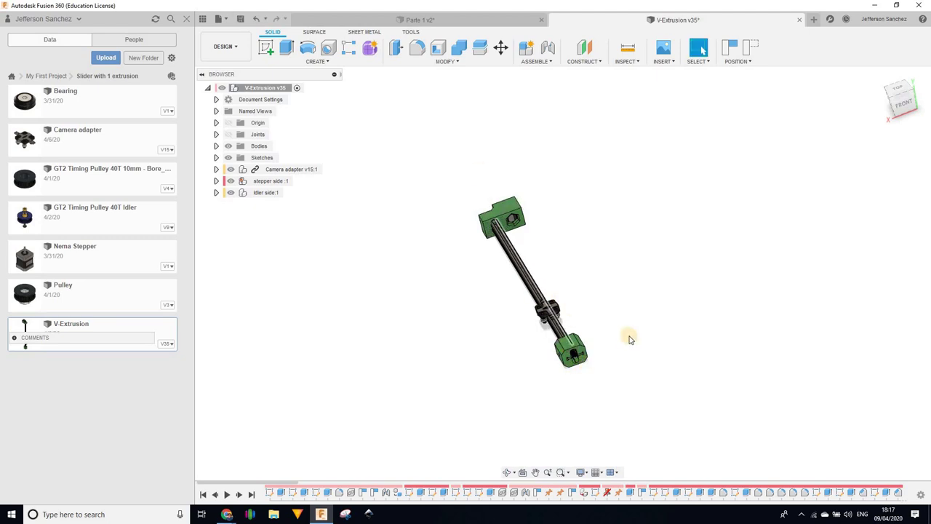
# View the assembly from behind and isometrically, then replay its build history
pyautogui.moveTo(630, 339)
pyautogui.keyDown('shift'); pyautogui.mouseDown(button='middle')
pyautogui.moveTo(710, 277)
pyautogui.moveTo(703, 291)
pyautogui.mouseUp(button='middle'); pyautogui.keyUp('shift')
pyautogui.scroll(2, 655, 327)
pyautogui.scroll(2, 641, 341)
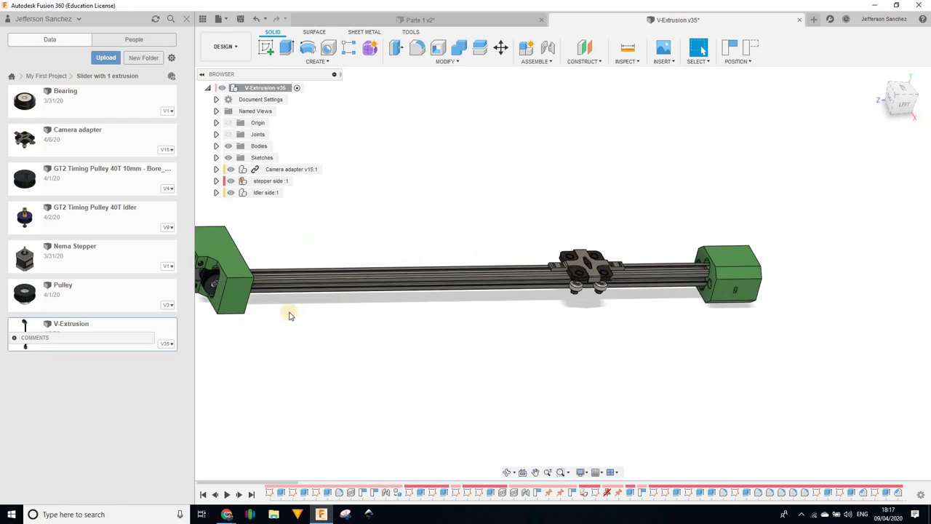
pyautogui.scroll(-3, 313, 331)
pyautogui.keyDown('shift'); pyautogui.moveTo(352, 349); pyautogui.dragTo(389, 393, button='middle'); pyautogui.keyUp('shift')
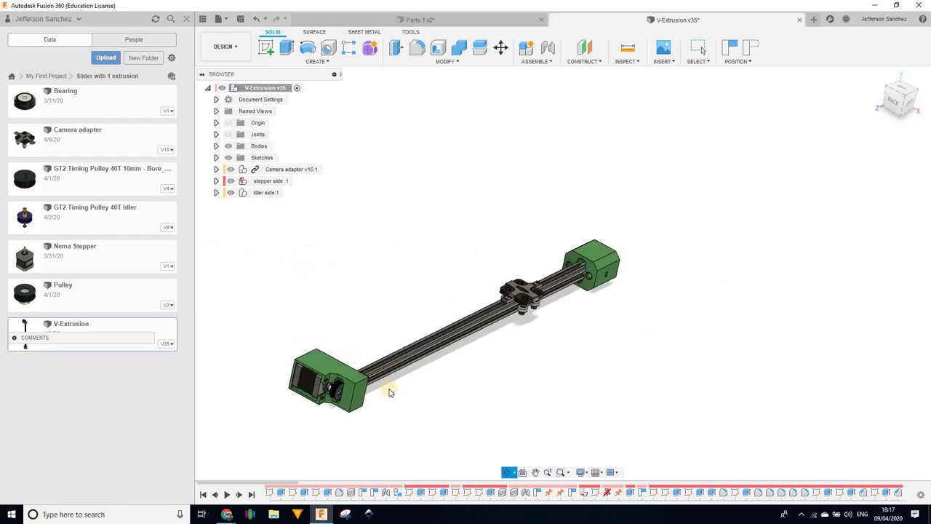
pyautogui.moveTo(509, 357); pyautogui.dragTo(586, 325, button='middle')
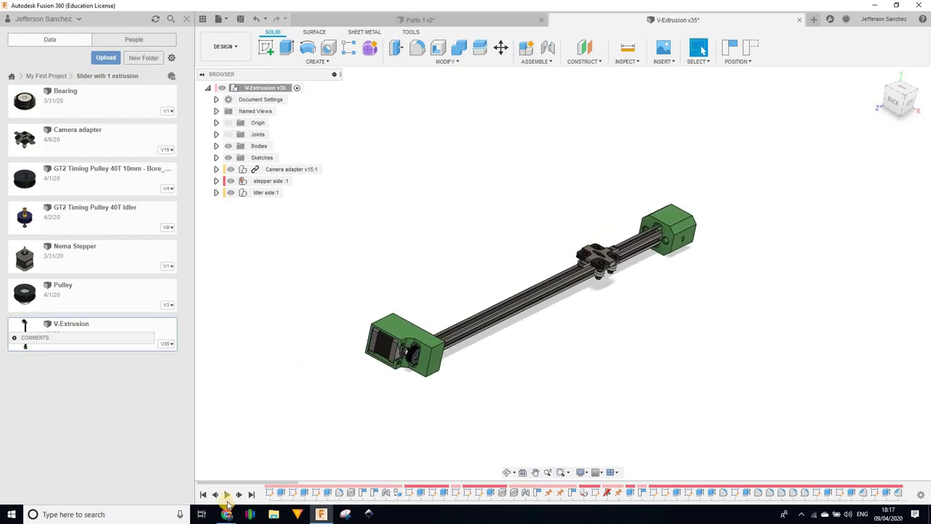
pyautogui.click(228, 495)
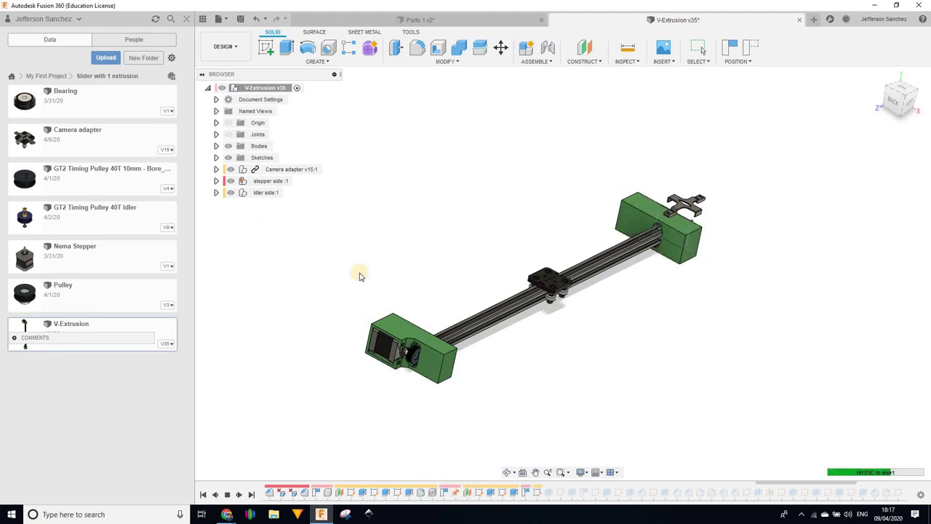
# Close the V-Extrusion tab and the Data Panel, returning to the holed plate
pyautogui.click(800, 21)
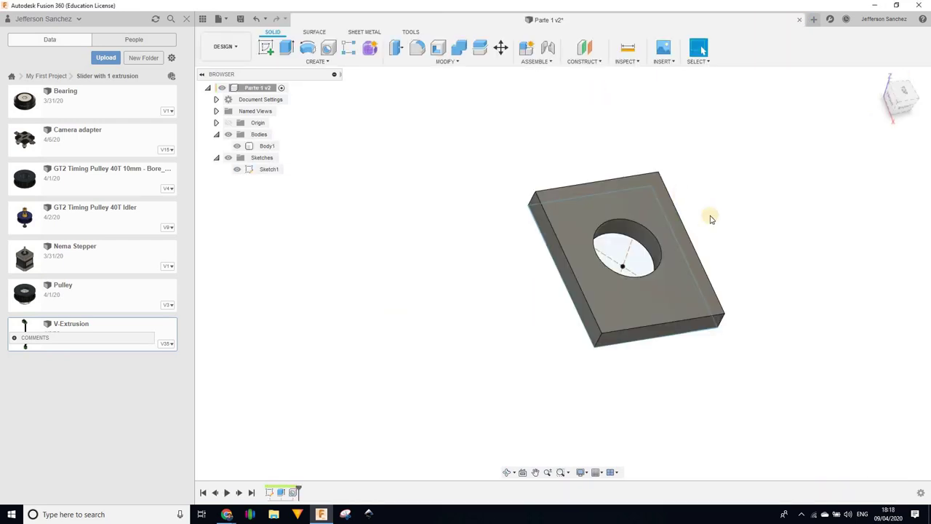
pyautogui.moveTo(742, 301)
pyautogui.keyDown('shift'); pyautogui.mouseDown(button='middle')
pyautogui.moveTo(751, 309)
pyautogui.moveTo(702, 336)
pyautogui.mouseUp(button='middle'); pyautogui.keyUp('shift')
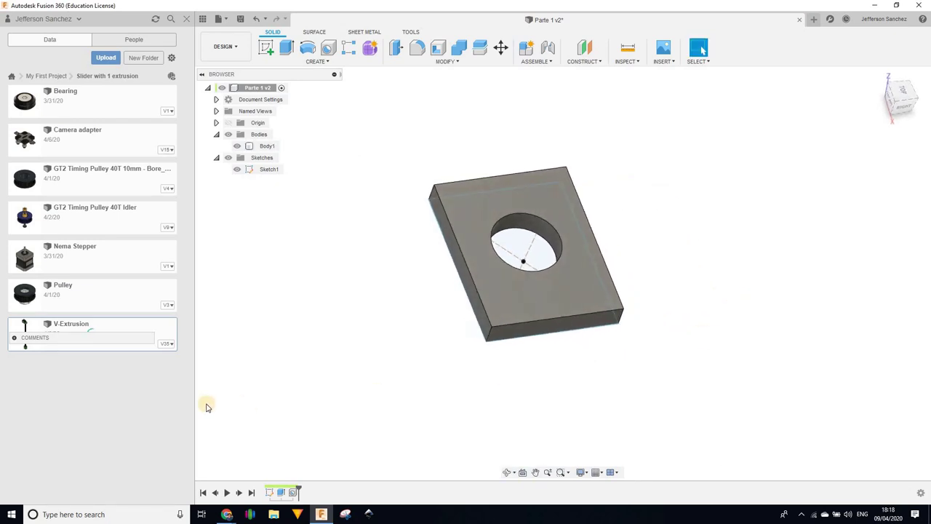
pyautogui.click(187, 20)
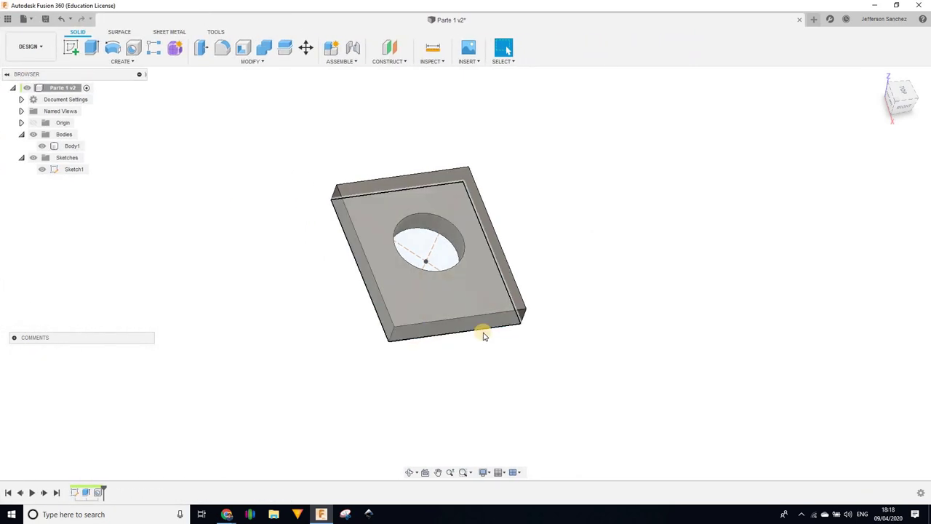
pyautogui.moveTo(627, 343); pyautogui.dragTo(494, 339, button='middle')
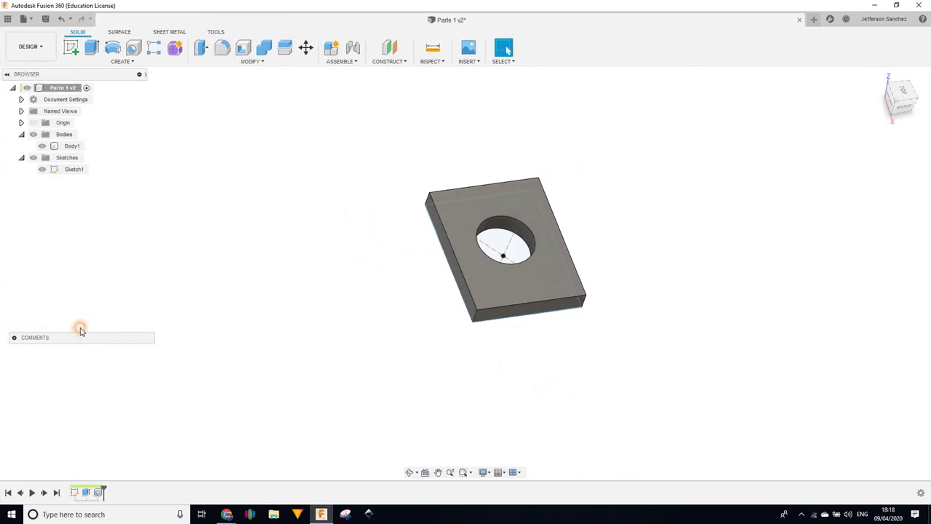
# Drag the comments panel out so it floats freely beside the plate
pyautogui.moveTo(79, 327)
pyautogui.mouseDown()
pyautogui.moveTo(66, 344)
pyautogui.moveTo(229, 286)
pyautogui.mouseUp()
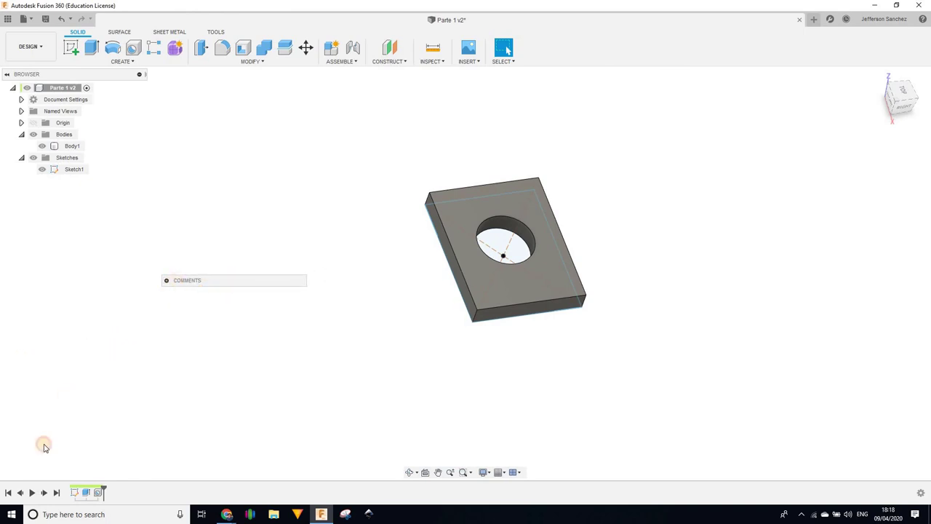
pyautogui.moveTo(229, 285); pyautogui.dragTo(41, 447)
pyautogui.moveTo(111, 293); pyautogui.dragTo(156, 283)
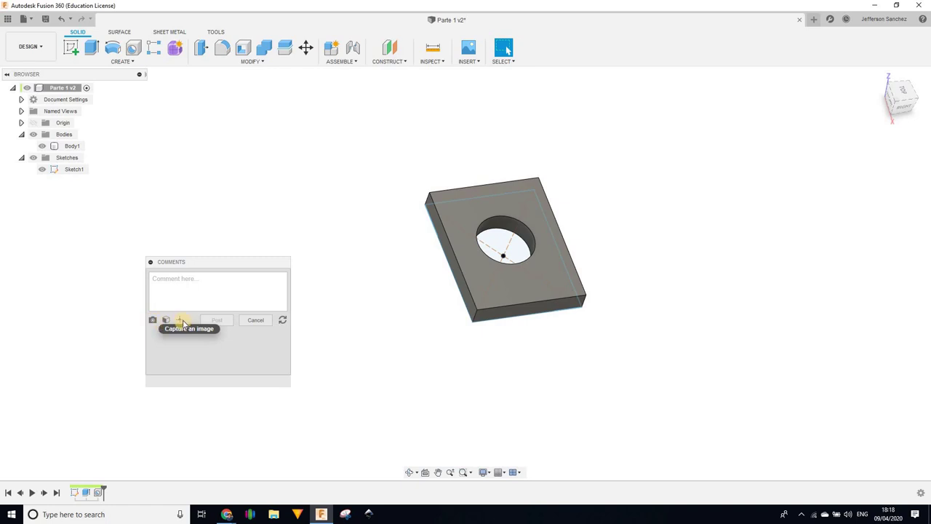
# Pin a comment on the plate's top-left corner reading 'este punto tiene que tener un fillet de 2 mm' and post it
pyautogui.click(180, 320)
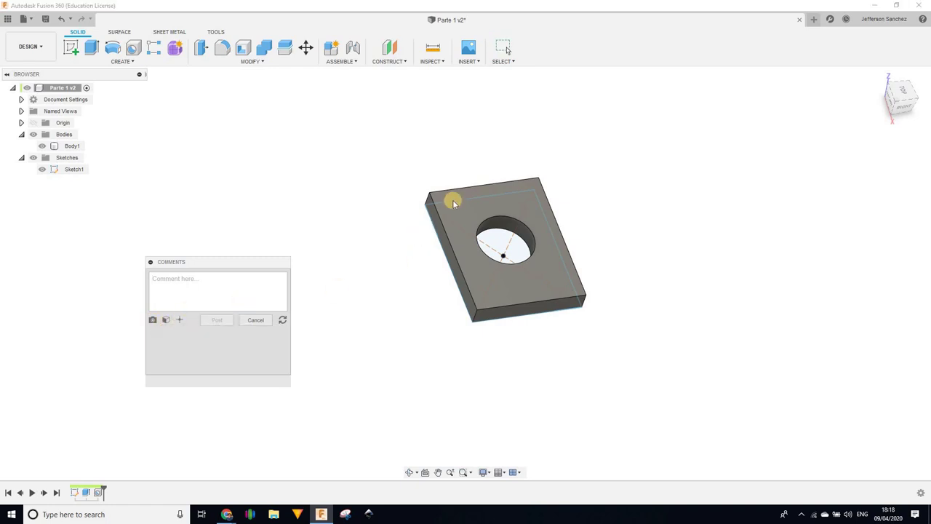
pyautogui.click(433, 203)
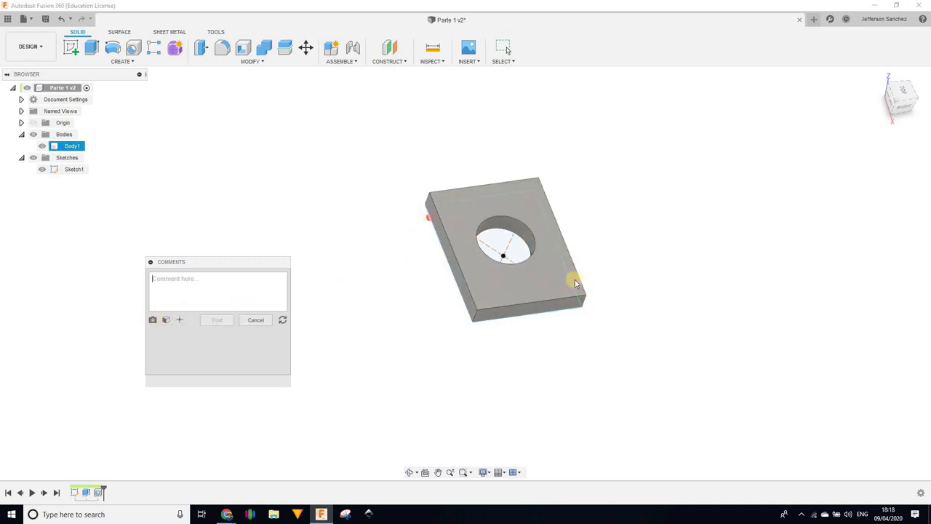
pyautogui.click(542, 188)
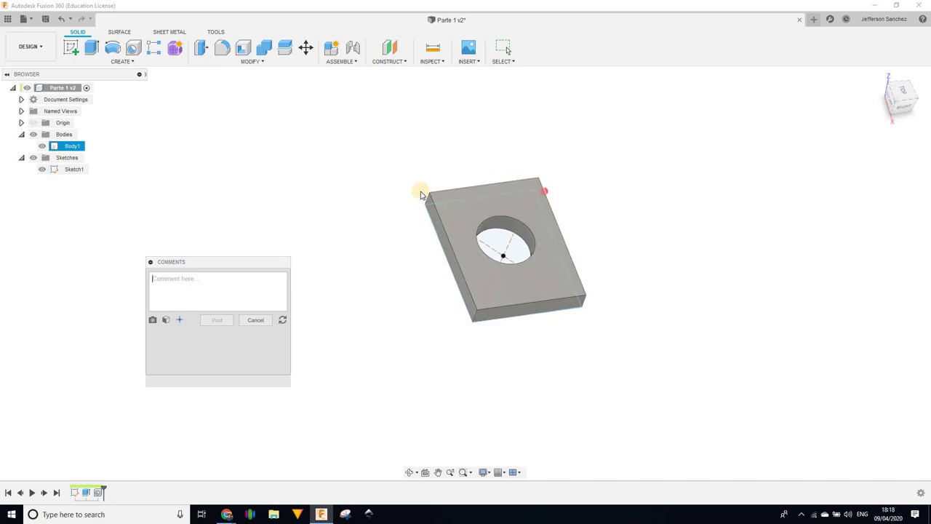
pyautogui.click(427, 196)
pyautogui.click(170, 284)
pyautogui.write('este punto tiene que tener un fillet de 2 mm')
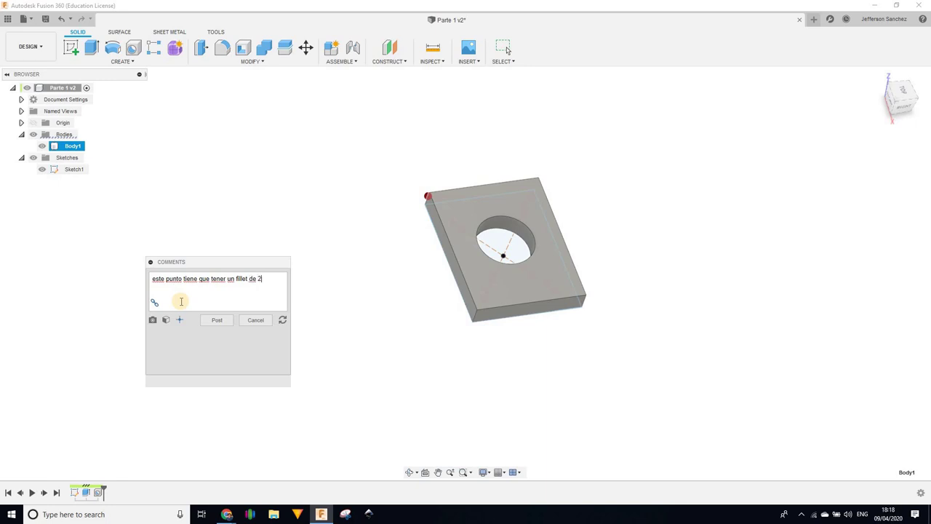
pyautogui.click(222, 322)
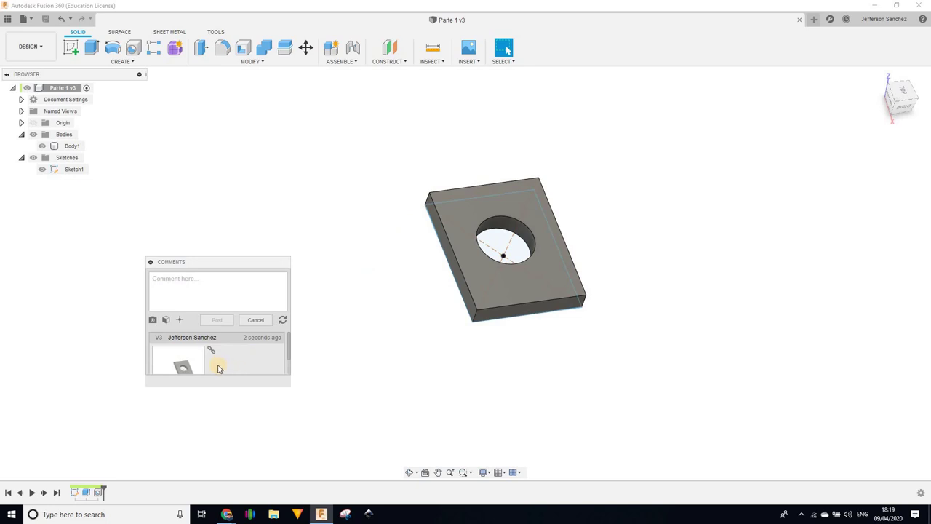
pyautogui.scroll(-2, 219, 364)
pyautogui.scroll(-2, 232, 349)
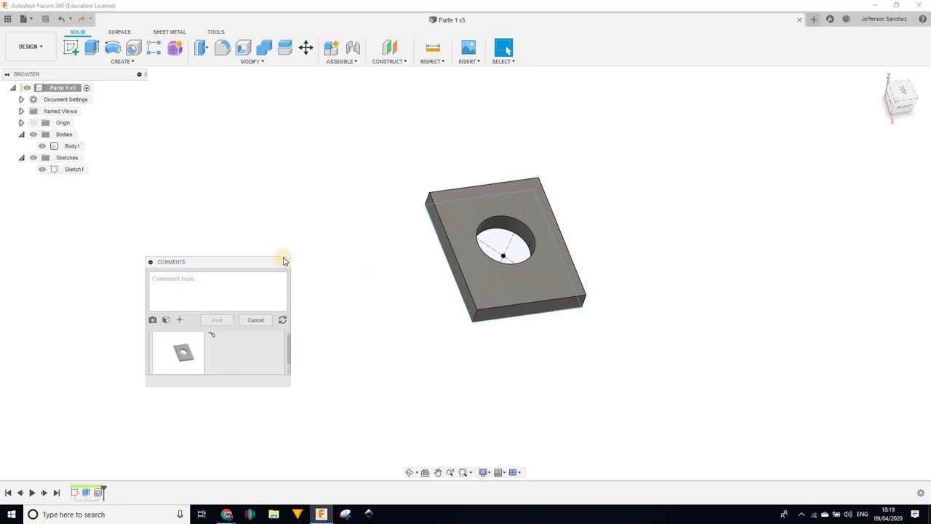
pyautogui.scroll(-2, 218, 356)
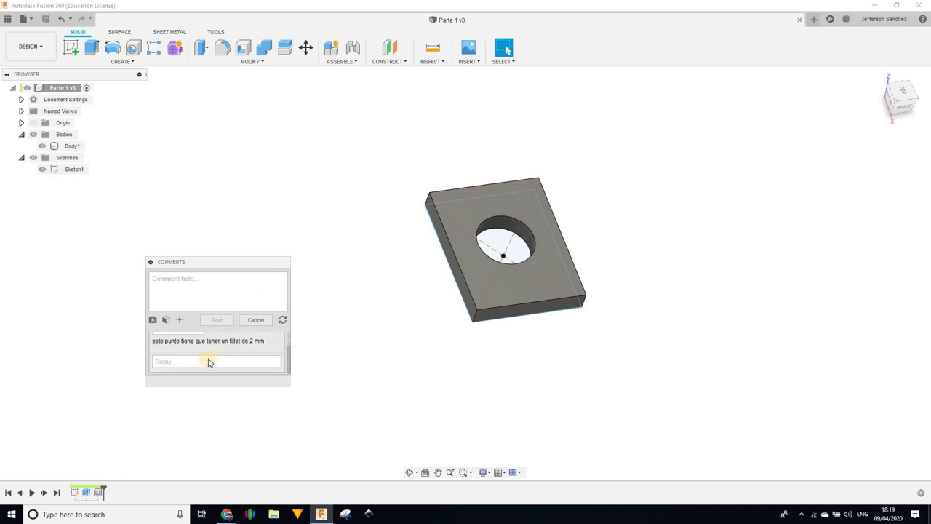
pyautogui.scroll(2, 225, 358)
pyautogui.scroll(-2, 262, 356)
pyautogui.scroll(3, 288, 349)
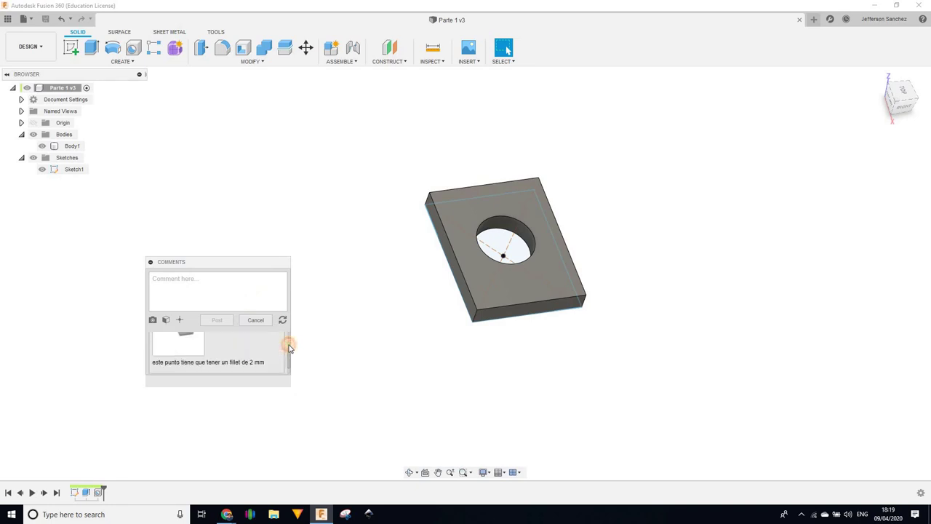
pyautogui.click(178, 348)
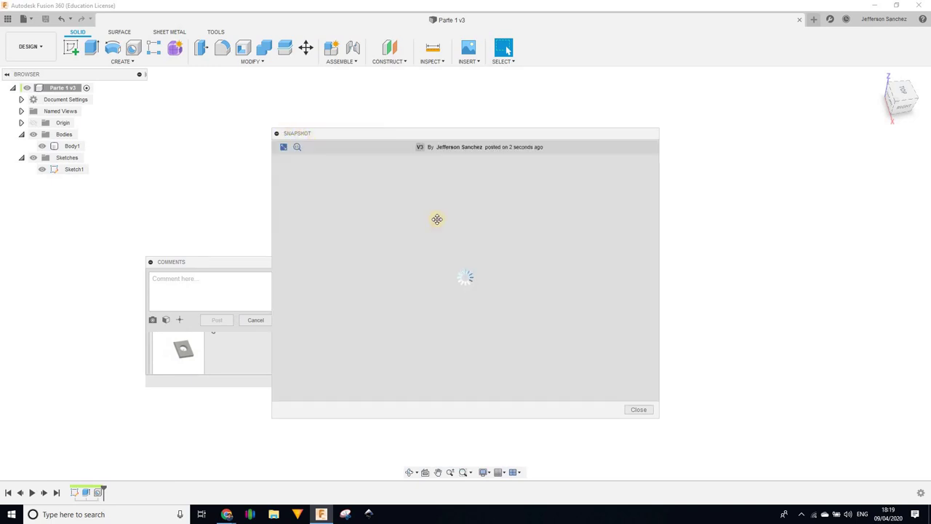
pyautogui.scroll(3, 457, 257)
pyautogui.scroll(3, 422, 191)
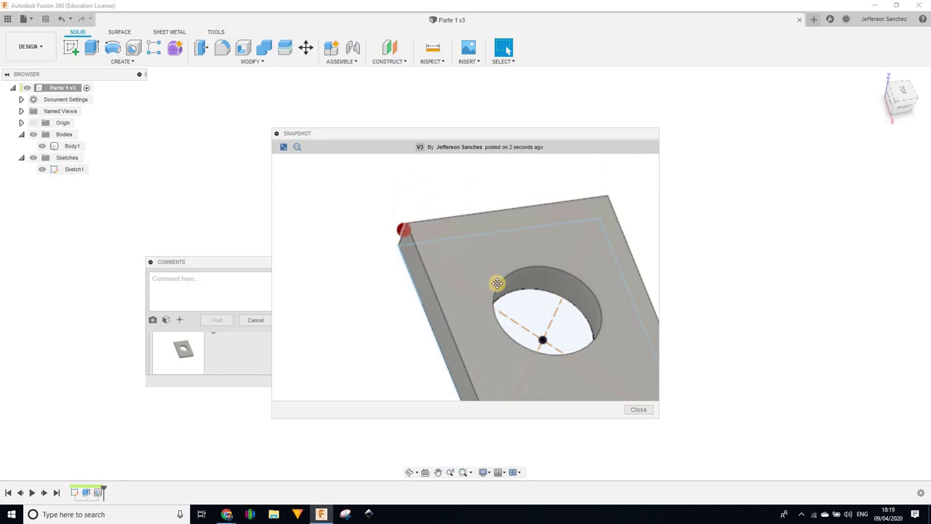
pyautogui.scroll(-5, 444, 270)
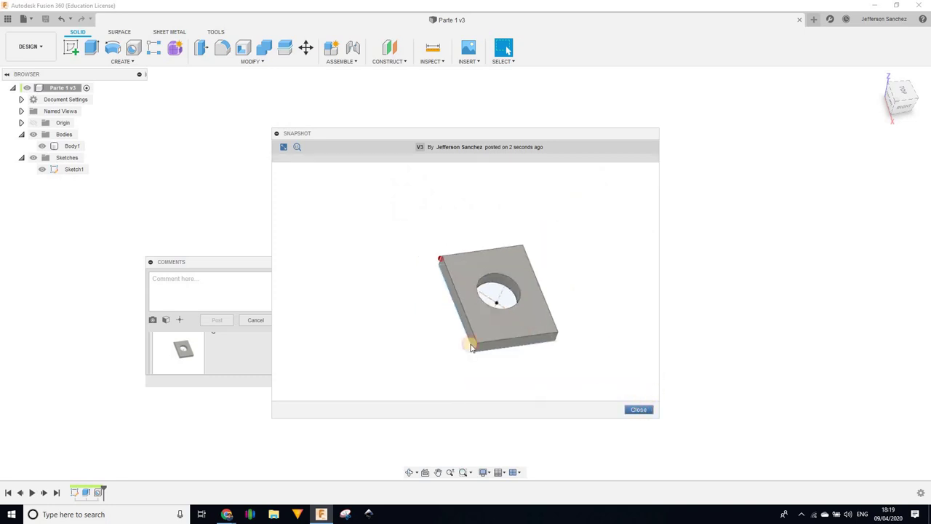
pyautogui.click(255, 321)
pyautogui.scroll(-2, 202, 350)
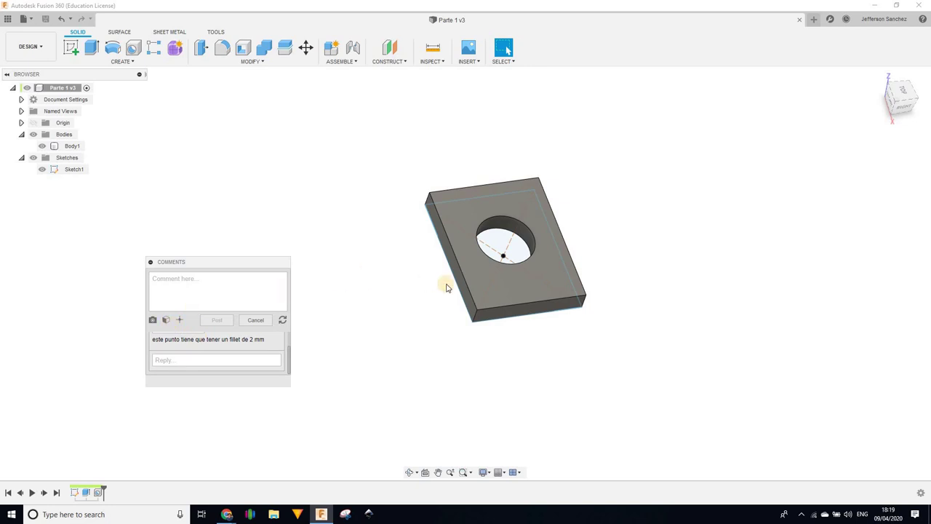
# Orbit the plate to a near-frontal view, then to an edge-on view
pyautogui.scroll(3, 424, 184)
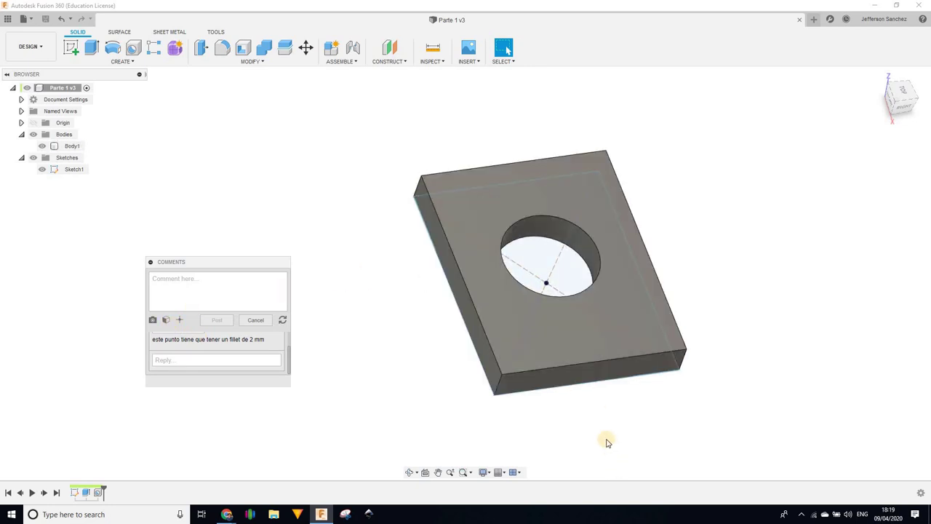
pyautogui.keyDown('shift'); pyautogui.moveTo(617, 468); pyautogui.dragTo(568, 410, button='middle'); pyautogui.keyUp('shift')
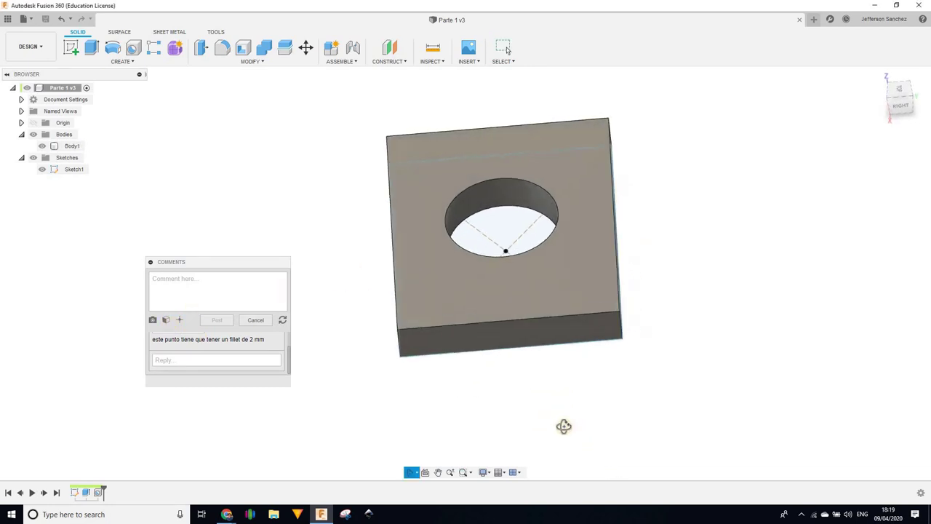
pyautogui.moveTo(568, 410); pyautogui.dragTo(561, 433)
pyautogui.press('Escape')
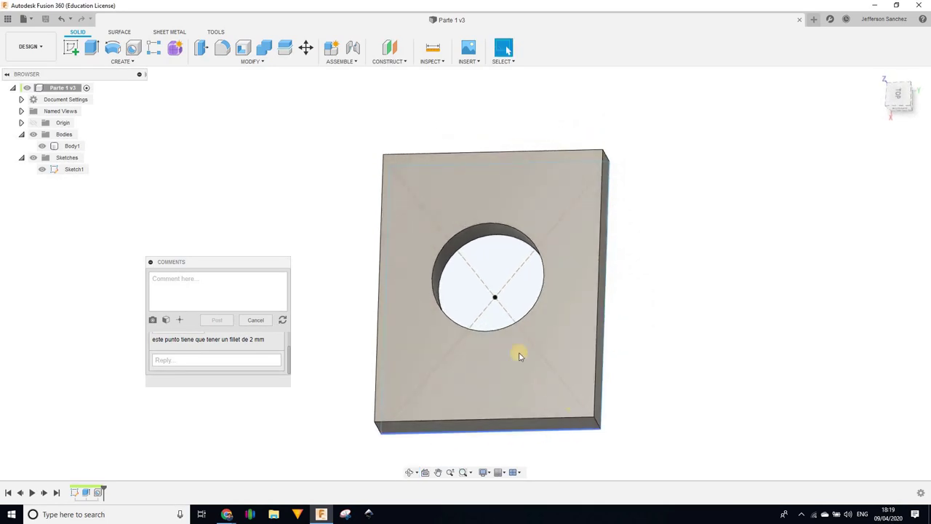
pyautogui.scroll(-2, 520, 326)
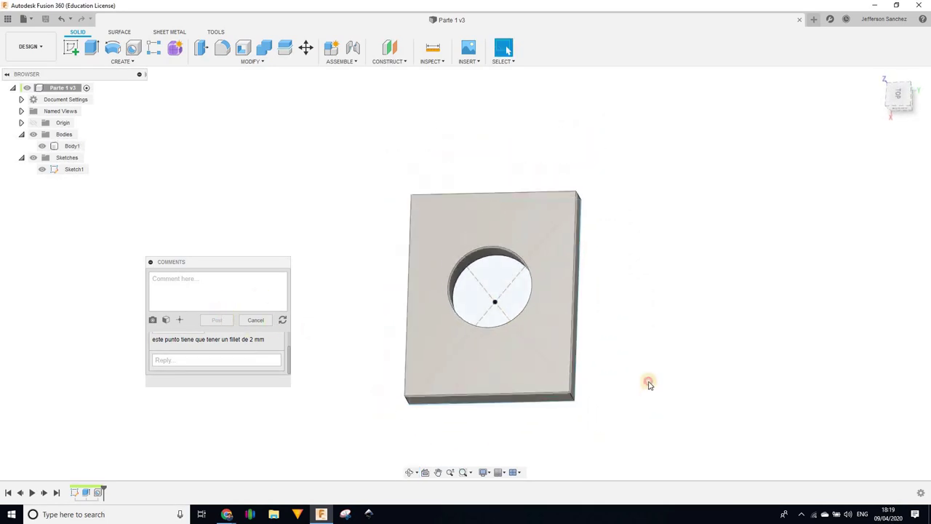
pyautogui.press('F4')
pyautogui.moveTo(645, 339)
pyautogui.mouseDown()
pyautogui.moveTo(587, 326)
pyautogui.moveTo(551, 327)
pyautogui.moveTo(538, 339)
pyautogui.moveTo(576, 342)
pyautogui.mouseUp()
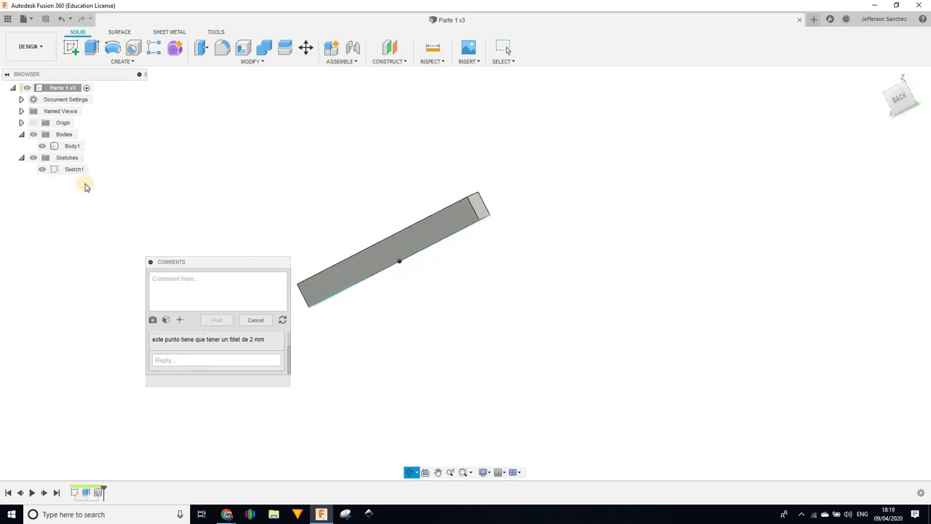
pyautogui.press('Escape')
# Hide Sketch1 in the Browser and shift the comments panel up and to the left
pyautogui.click(41, 168)
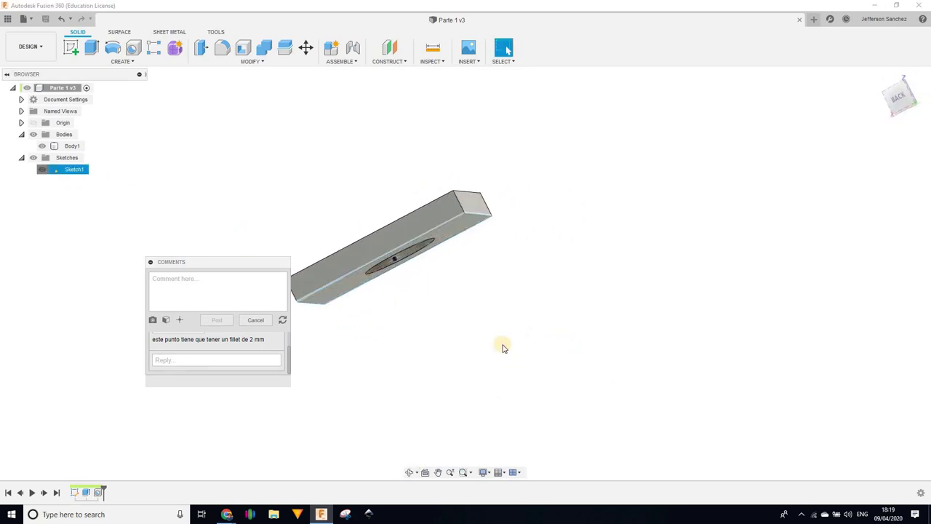
pyautogui.click(459, 201)
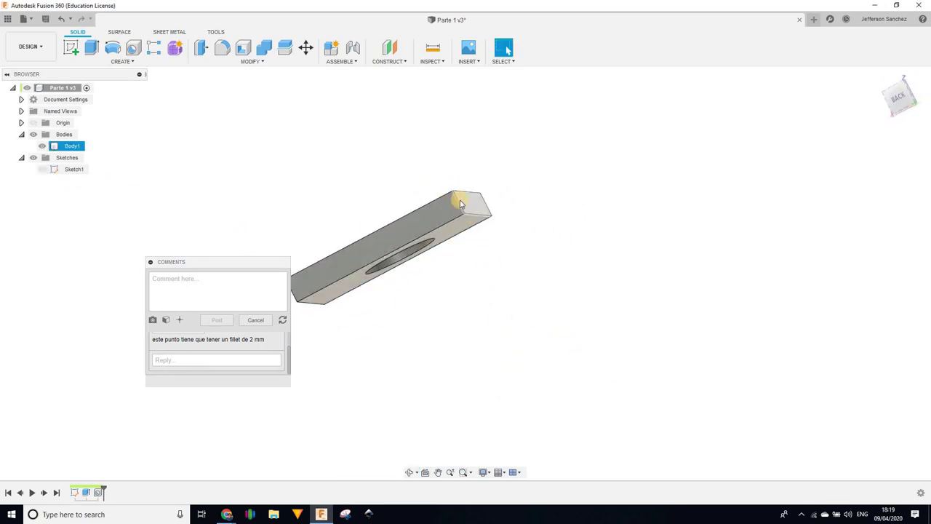
pyautogui.click(280, 278)
pyautogui.moveTo(162, 262); pyautogui.dragTo(113, 238)
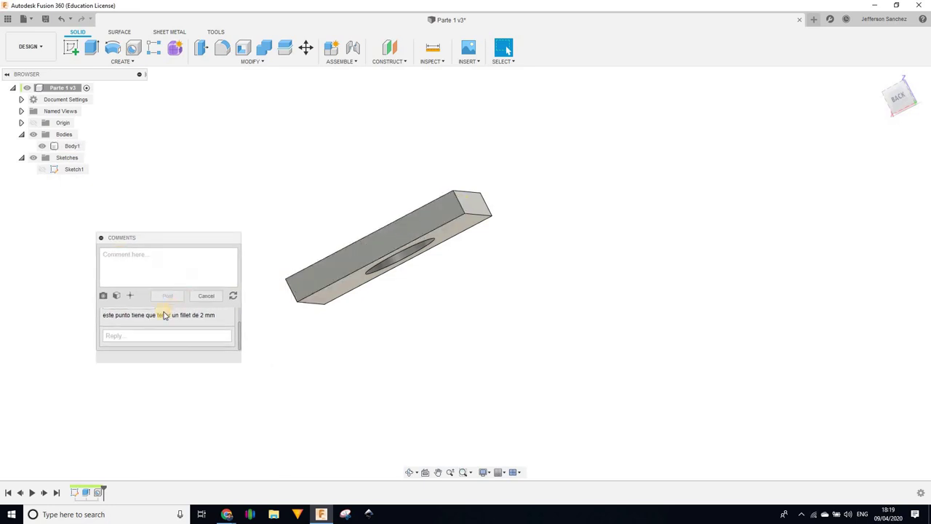
pyautogui.scroll(2, 171, 342)
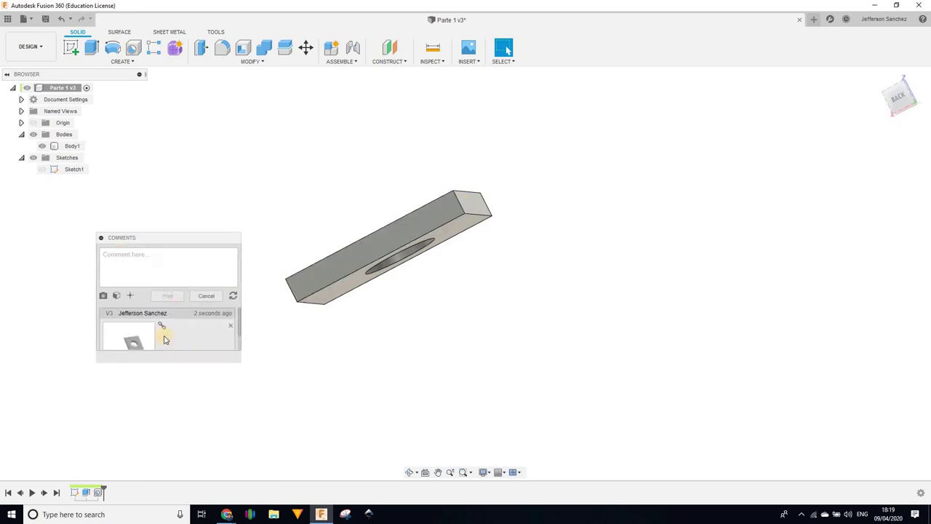
pyautogui.scroll(-2, 164, 339)
pyautogui.scroll(2, 218, 335)
# Collapse the comments panel and orbit to a face-on view of the plate and hole
pyautogui.click(136, 244)
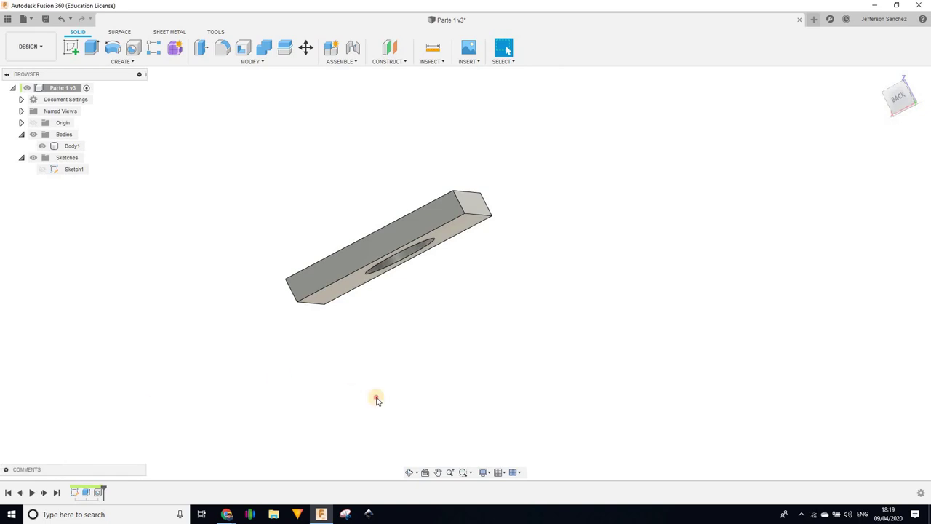
pyautogui.keyDown('shift'); pyautogui.moveTo(567, 329); pyautogui.dragTo(619, 389, button='middle'); pyautogui.keyUp('shift')
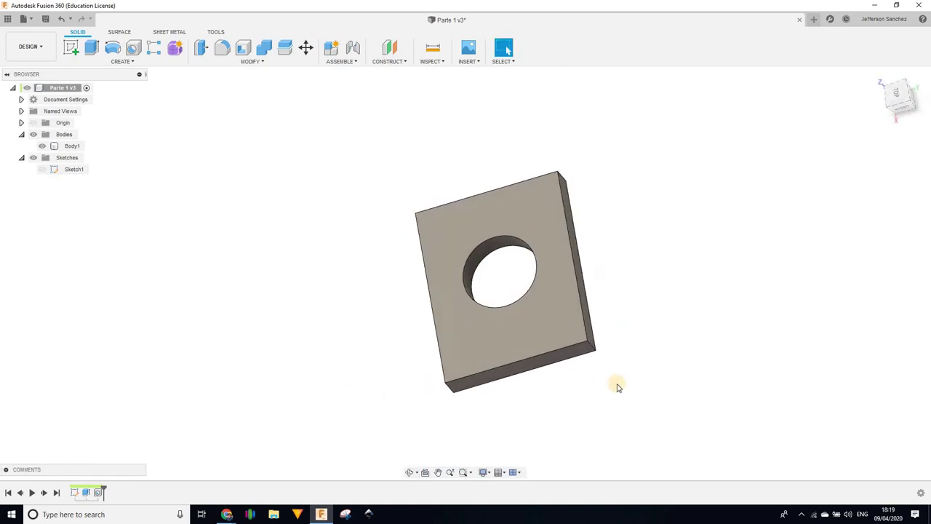
pyautogui.scroll(-3, 676, 404)
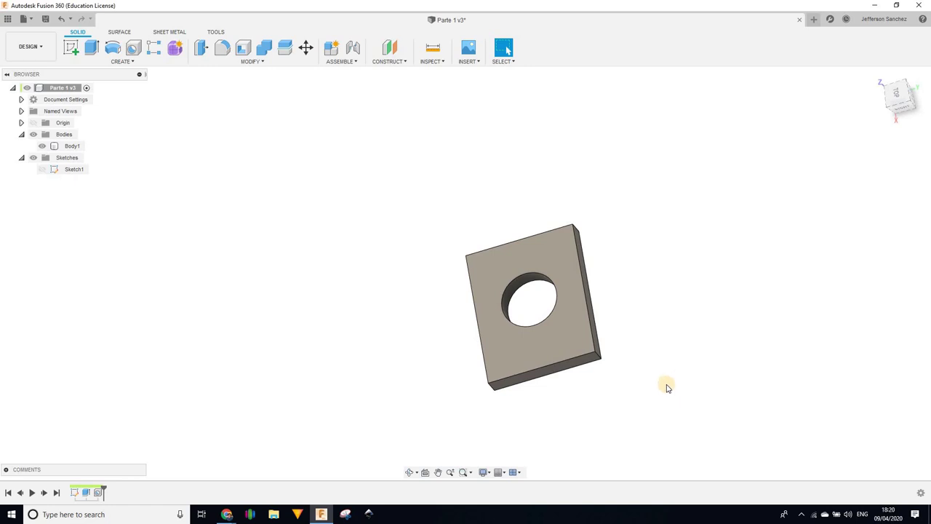
# Orbit and zoom to an angled view of the whole holed plate
pyautogui.click(591, 305)
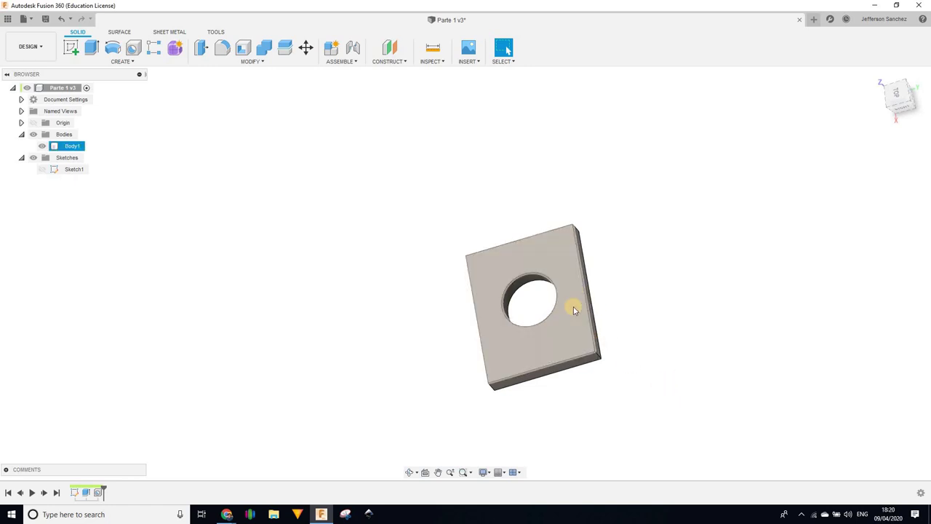
pyautogui.click(690, 328)
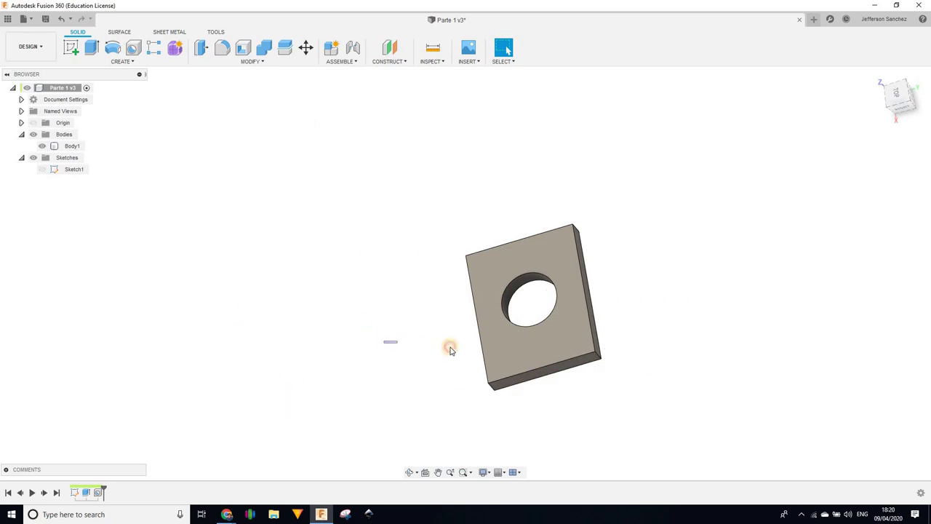
pyautogui.moveTo(457, 357)
pyautogui.keyDown('shift'); pyautogui.mouseDown(button='middle')
pyautogui.moveTo(628, 366)
pyautogui.moveTo(630, 392)
pyautogui.mouseUp(button='middle'); pyautogui.keyUp('shift')
pyautogui.scroll(3, 630, 392)
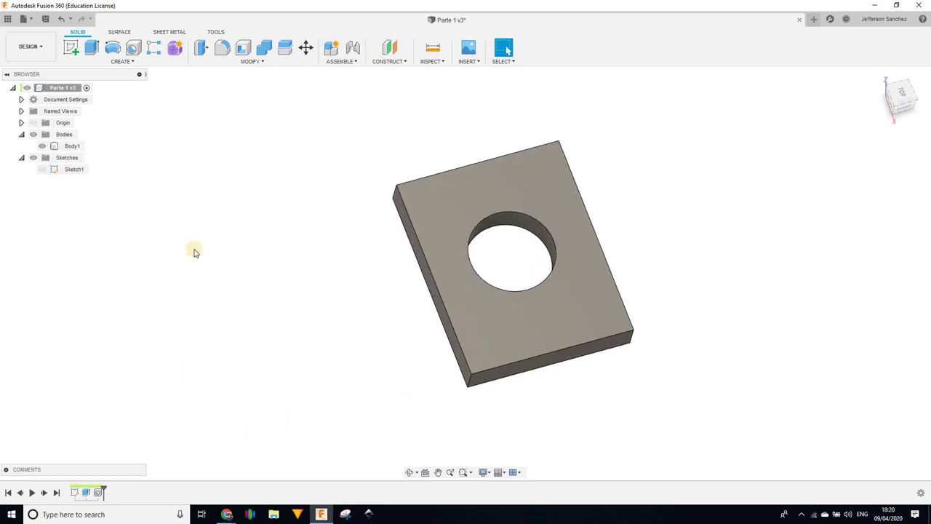